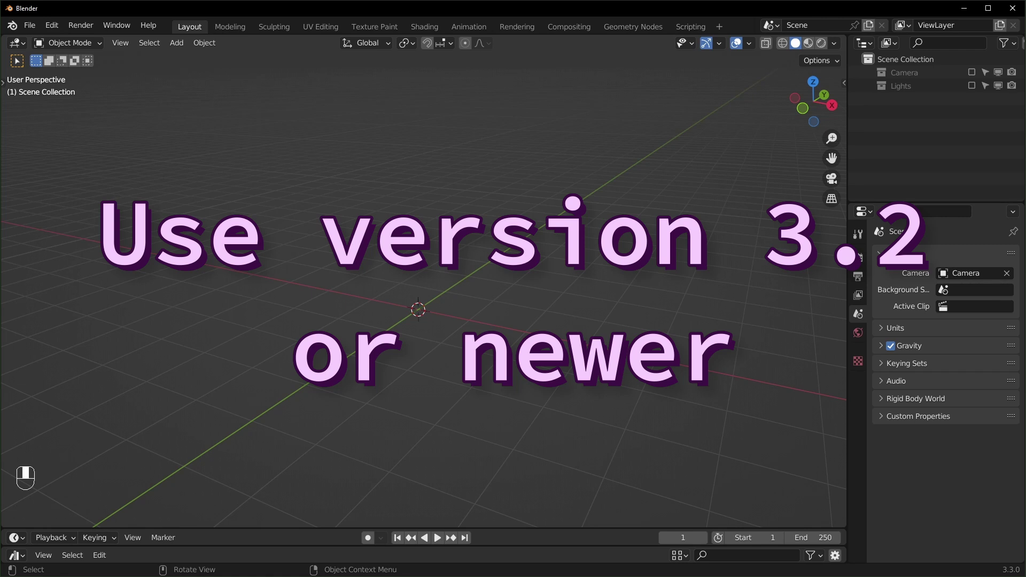
- Add a Bezier curve at the scene origin
key(shift+a)
mouse_move(325, 331)
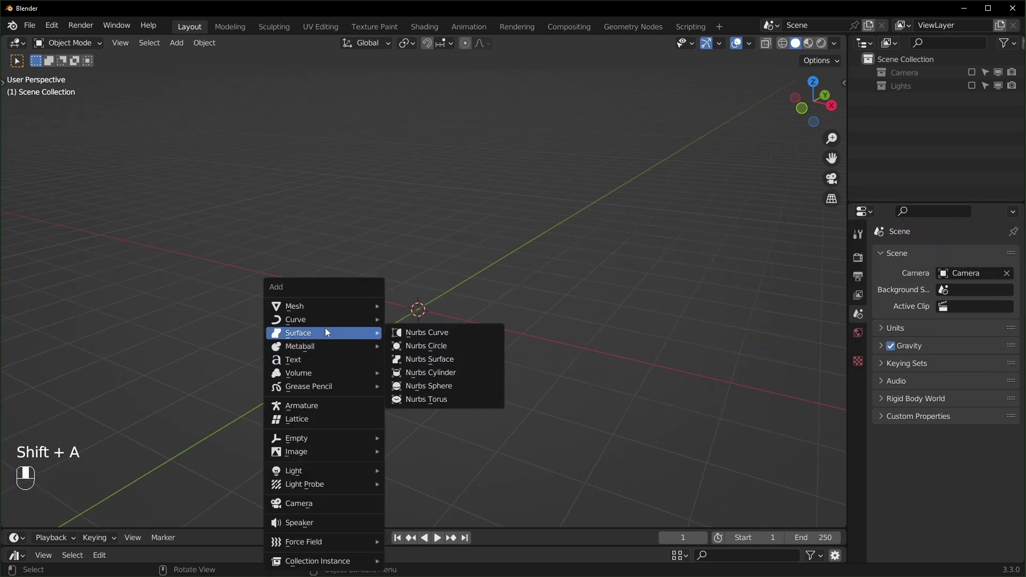
mouse_move(333, 310)
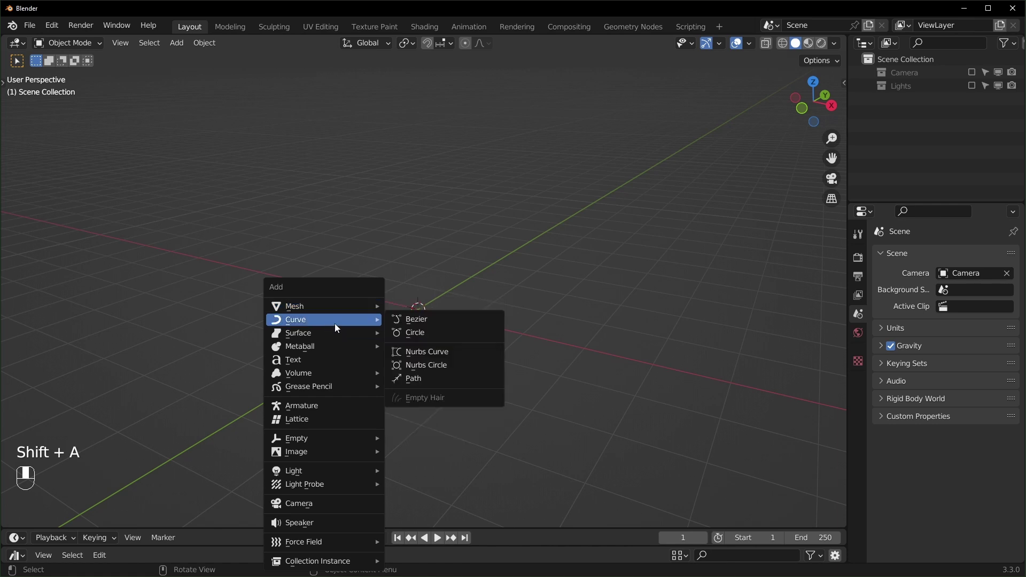
click(428, 320)
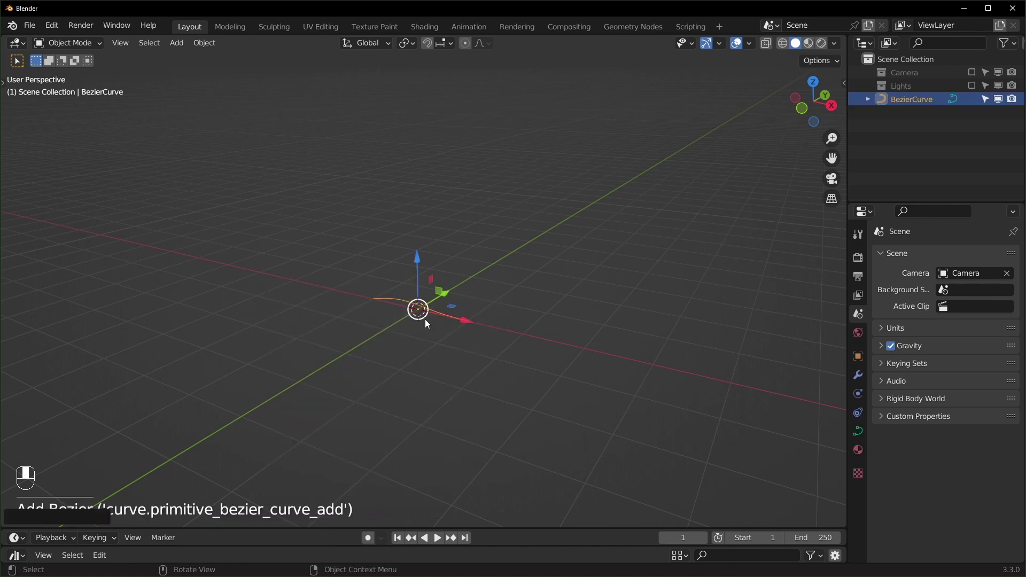
- Create a new geometry node tree for the Bezier curve in the Geometry Nodes workspace and delete its Group Input node
click(639, 26)
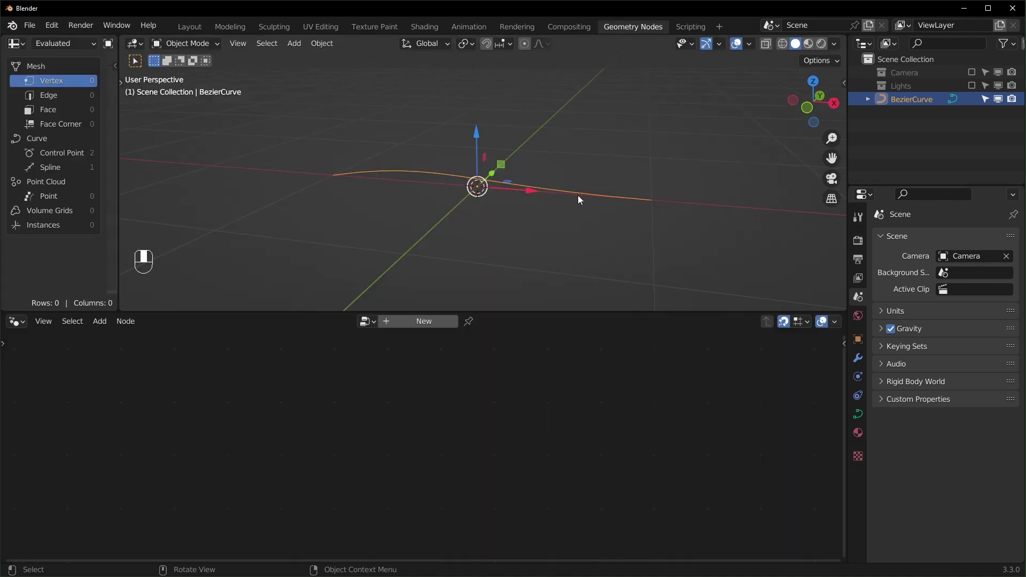
click(422, 323)
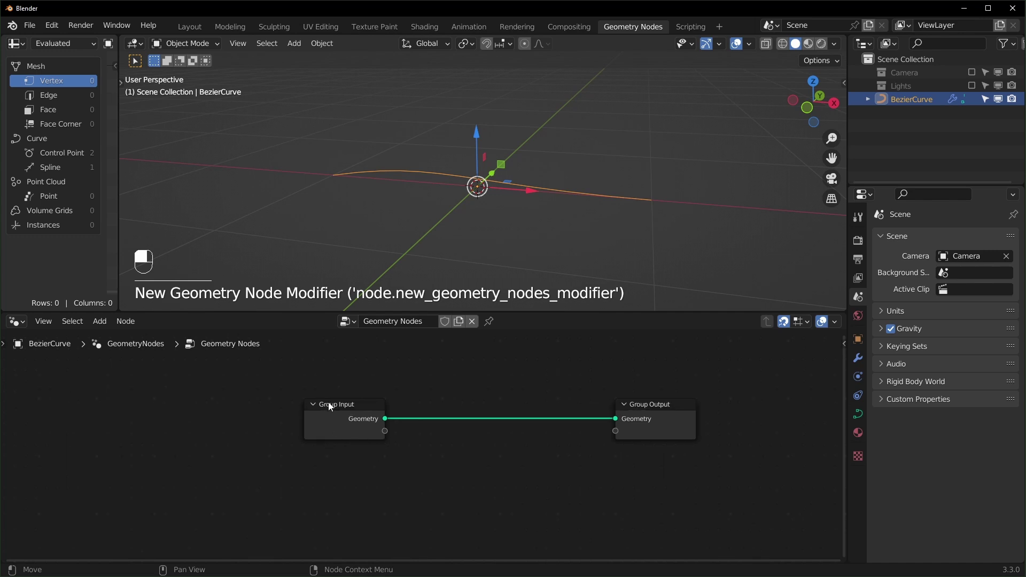
click(333, 415)
key(x)
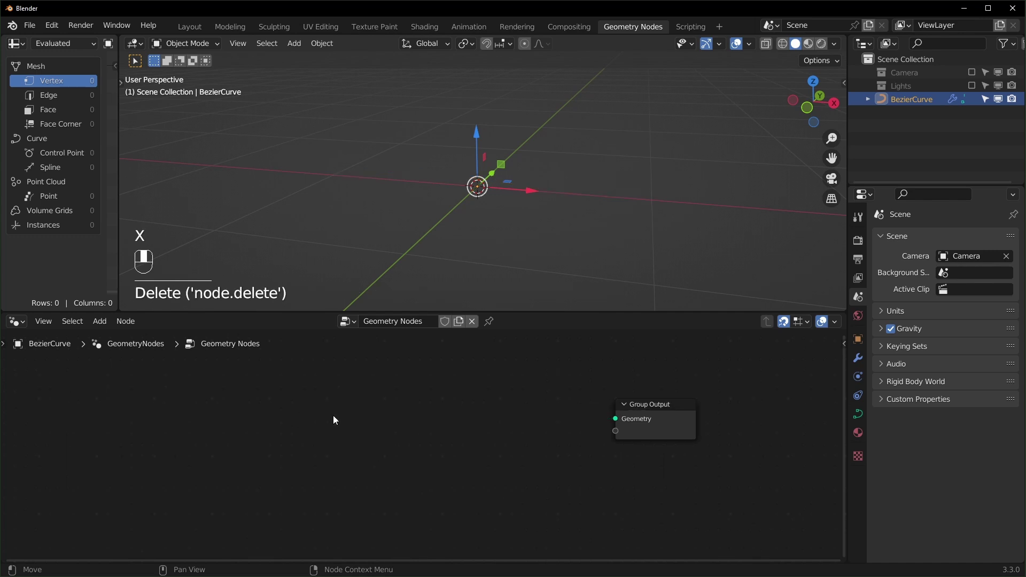
- Add a String to Curves node and connect its Curve Instances output to the Group Output geometry
key(shift+a)
text(string to)
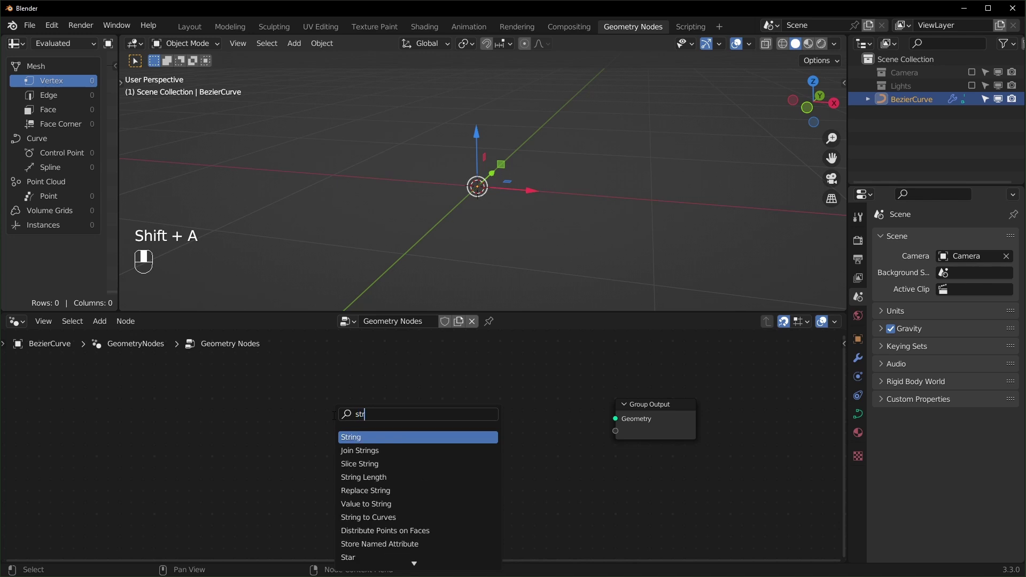
key(Return)
click(202, 373)
drag(347, 393, 685, 408)
- Set the String to Curves text to "Whatever" and rotate the curve object 90° about the global X axis
scroll(527, 384, down, 4)
middle_drag(385, 515, 416, 462)
scroll(407, 452, up, 3)
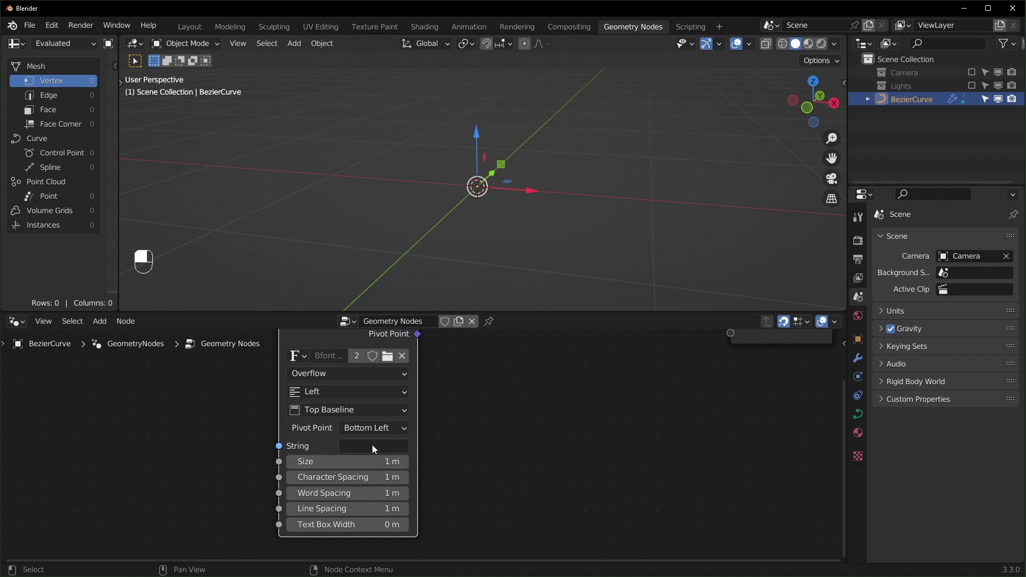
click(373, 448)
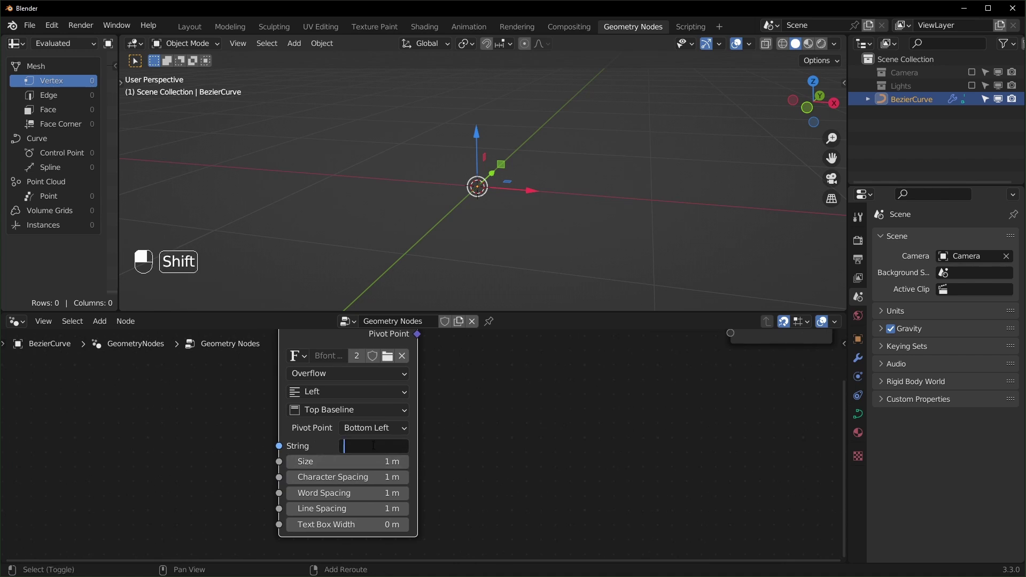
text(Whatever)
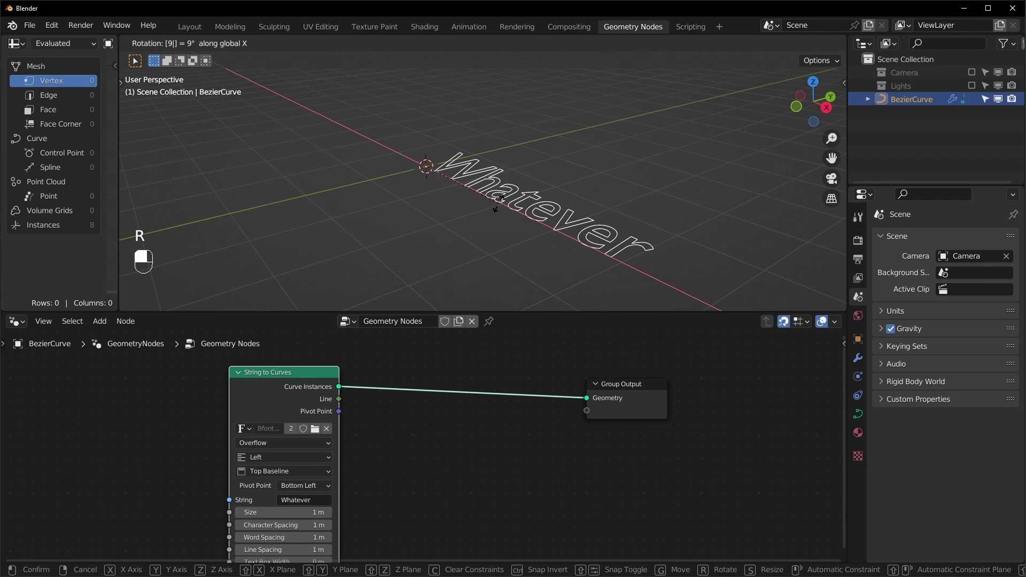
text(0)
click(499, 203)
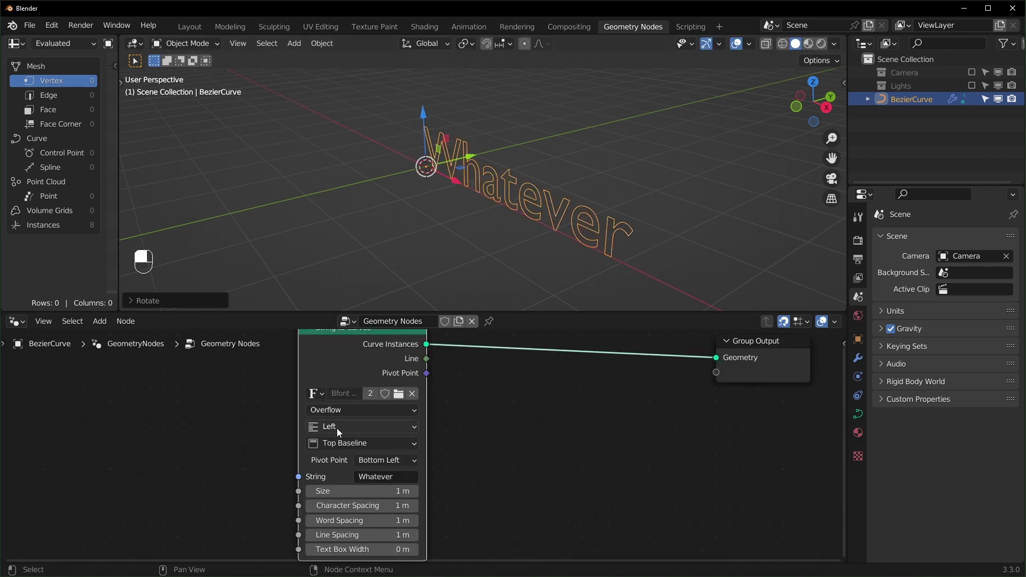
- Set the horizontal text alignment of the String to Curves node to Center
click(337, 429)
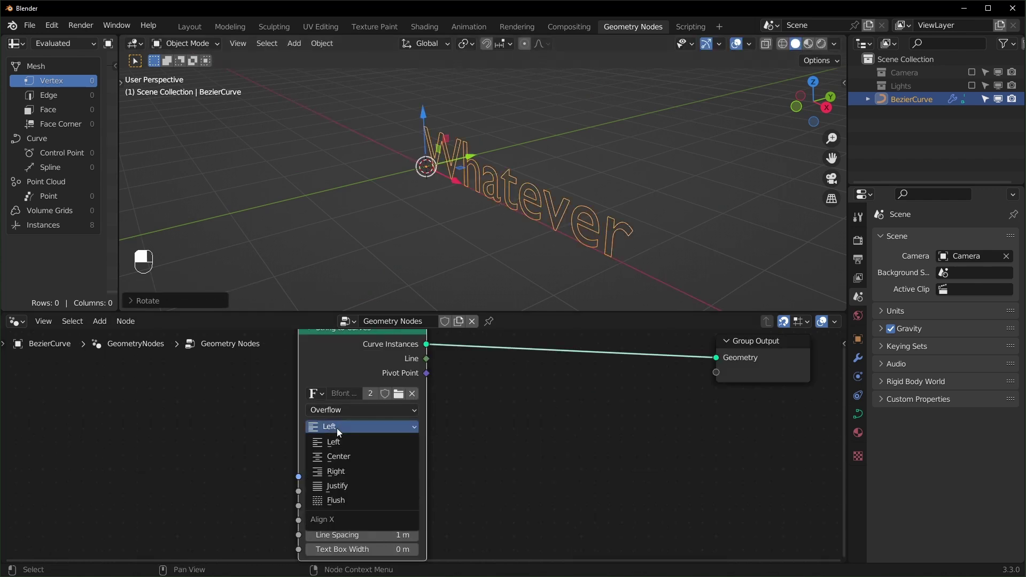
click(341, 458)
middle_drag(406, 251, 477, 258)
shift+middle_drag(535, 443, 556, 473)
scroll(476, 179, up, 3)
shift+middle_drag(476, 178, 600, 206)
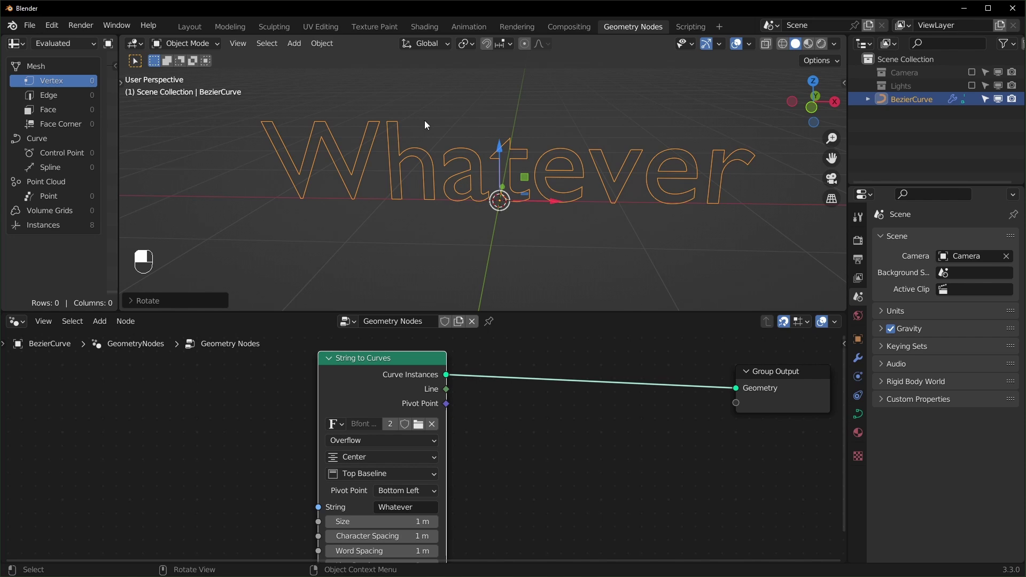
scroll(416, 200, up, 1)
mouse_move(416, 200)
shift+middle_down()
mouse_move(426, 207)
mouse_move(407, 213)
shift+middle_up()
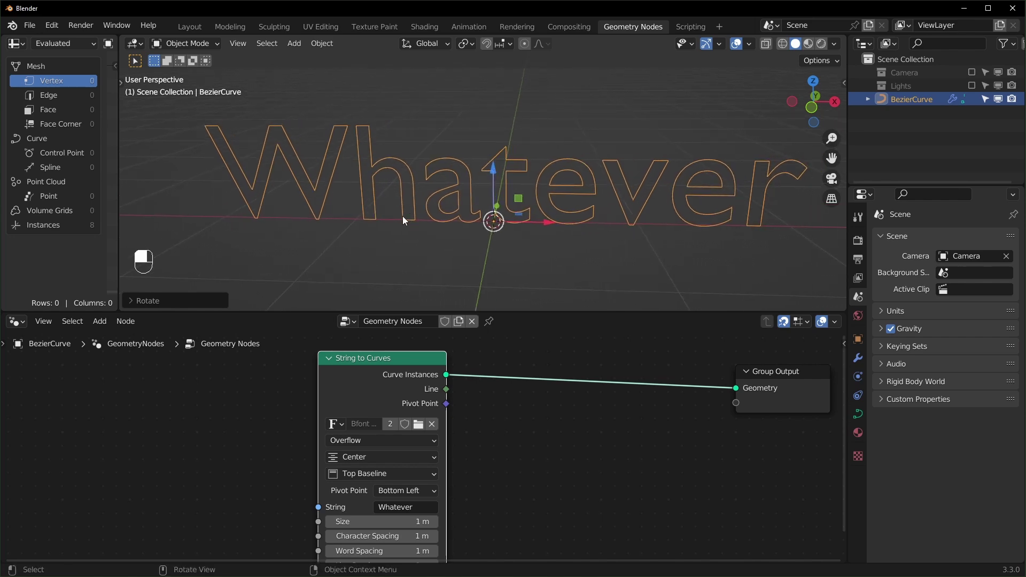
- Load Cute Font Regular from the Documents Fonts folder as the font of the String to Curves node
click(419, 427)
click(210, 265)
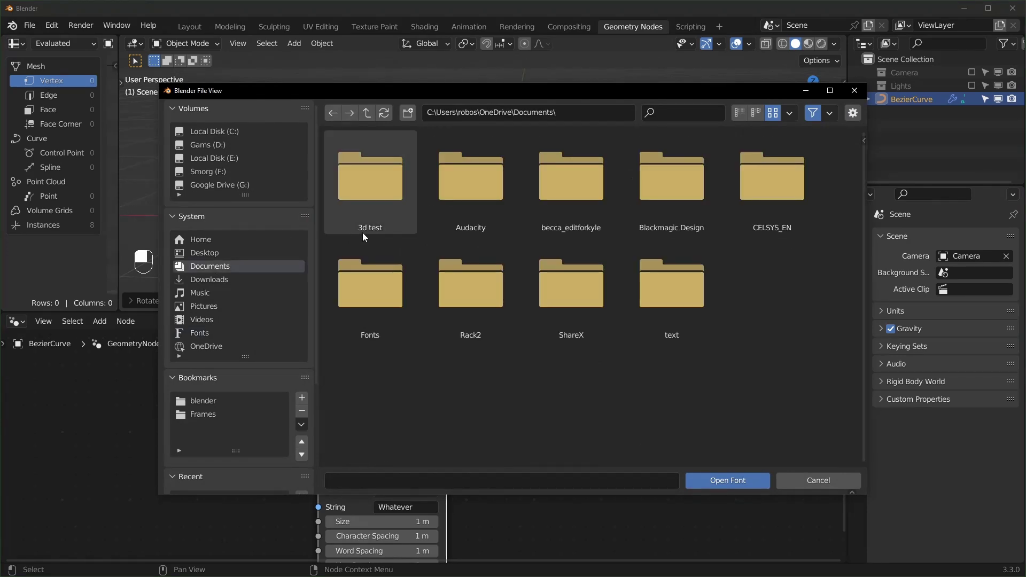
click(374, 280)
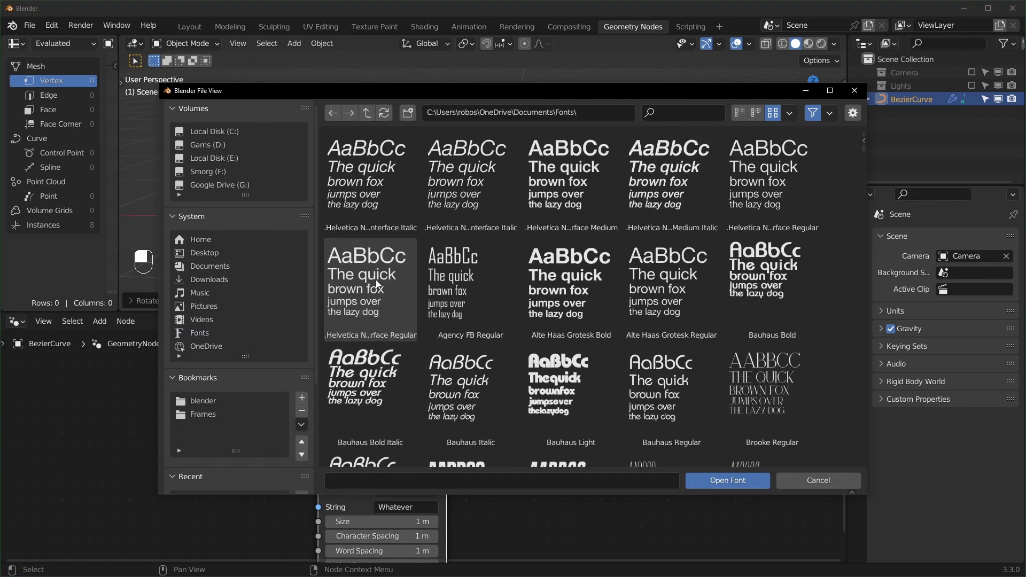
click(691, 116)
text(cute)
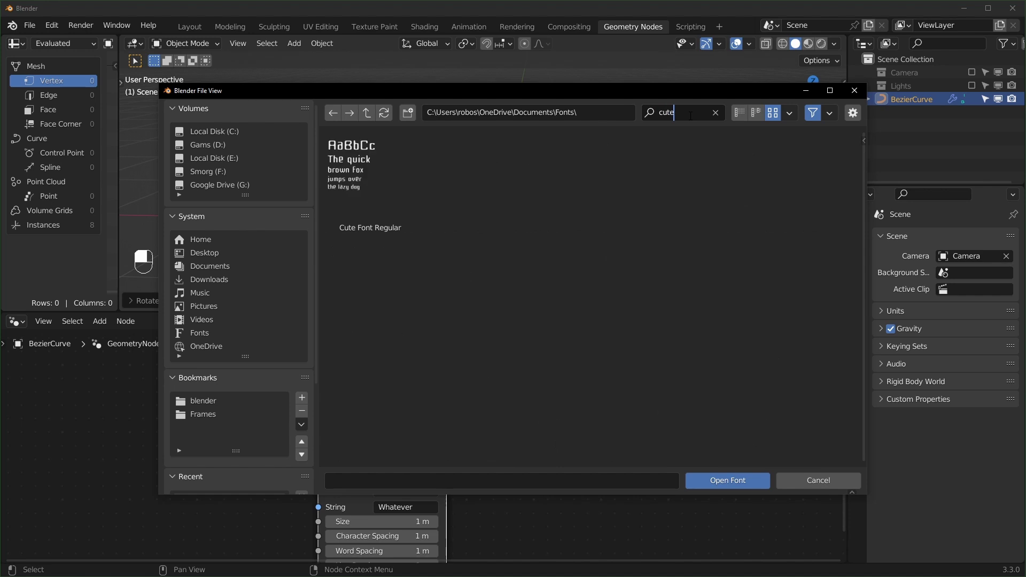
double_click(359, 161)
- Space out the nodes and insert a Resample Curve node between String to Curves and Group Output
scroll(378, 241, up, 2)
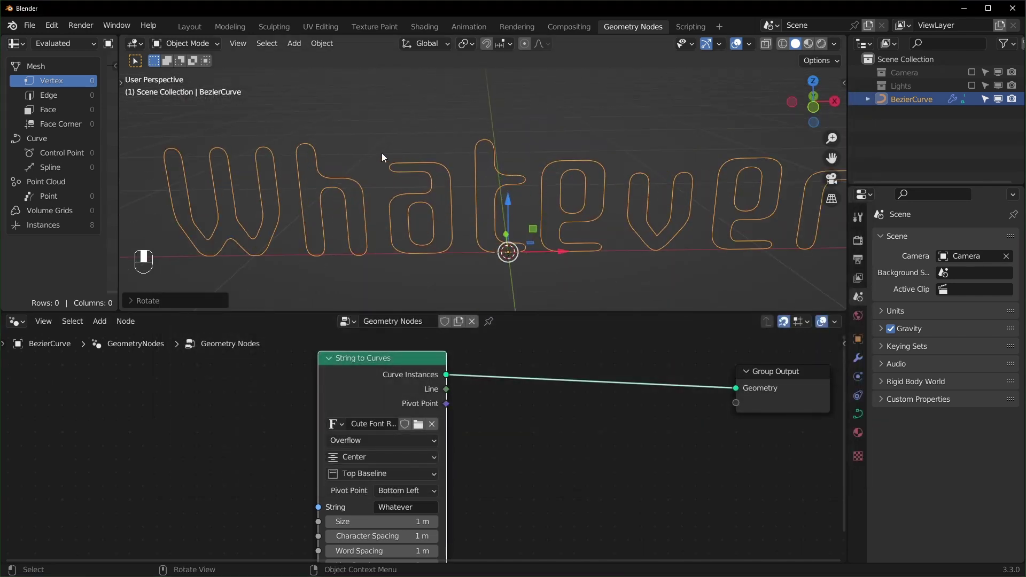
scroll(690, 233, down, 1)
middle_drag(700, 241, 694, 242)
scroll(683, 245, down, 1)
drag(375, 367, 281, 367)
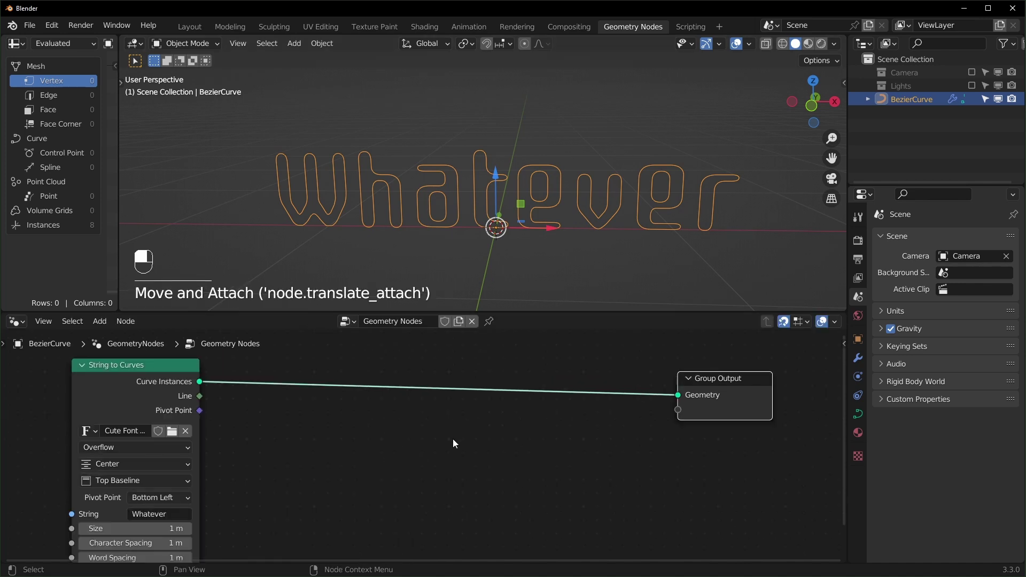
key(shift+a)
text(resa)
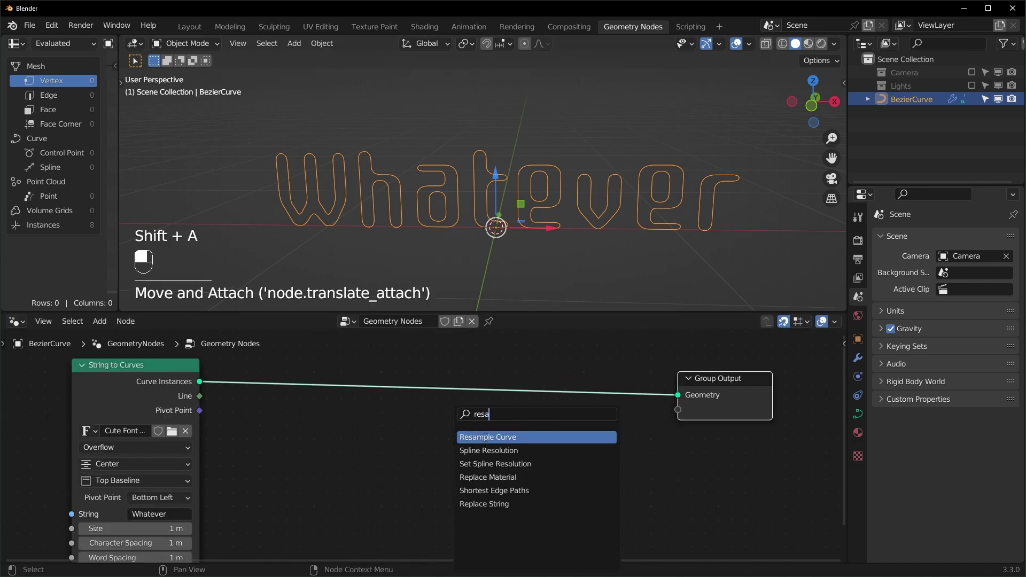
click(485, 437)
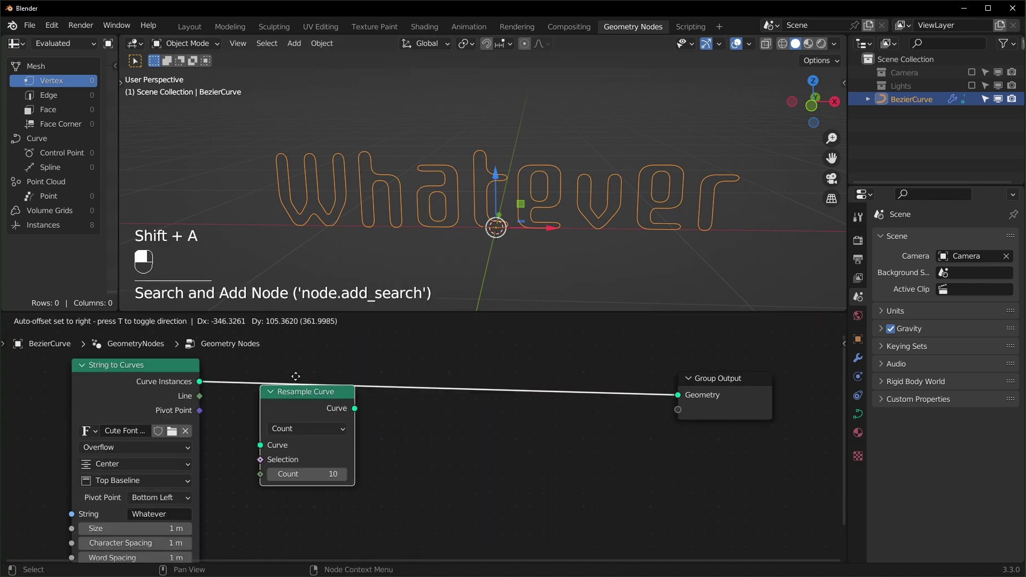
click(278, 366)
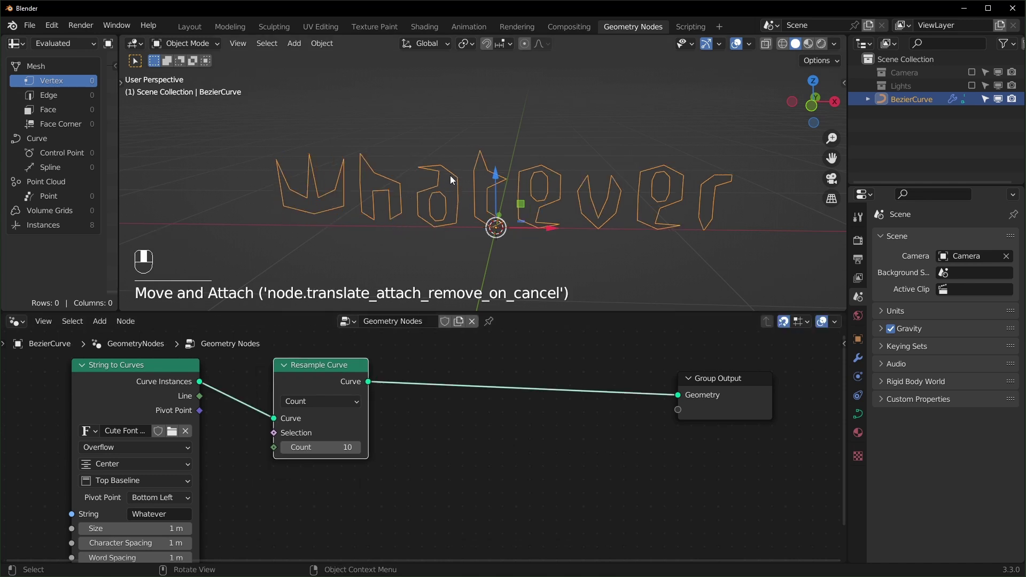
- Set the Resample Curve node to Length mode with a length of 0.01 m
click(352, 401)
click(349, 447)
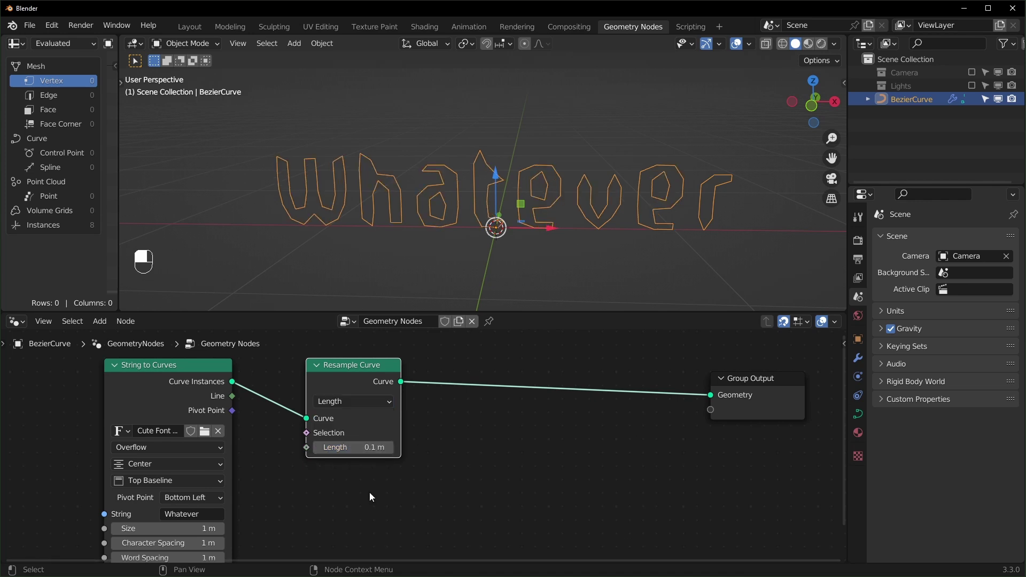
click(360, 446)
text(.01)
key(Return)
- Insert a Realize Instances node between Resample Curve and Group Output
scroll(406, 427, down, 1)
key(shift+a)
text(rea)
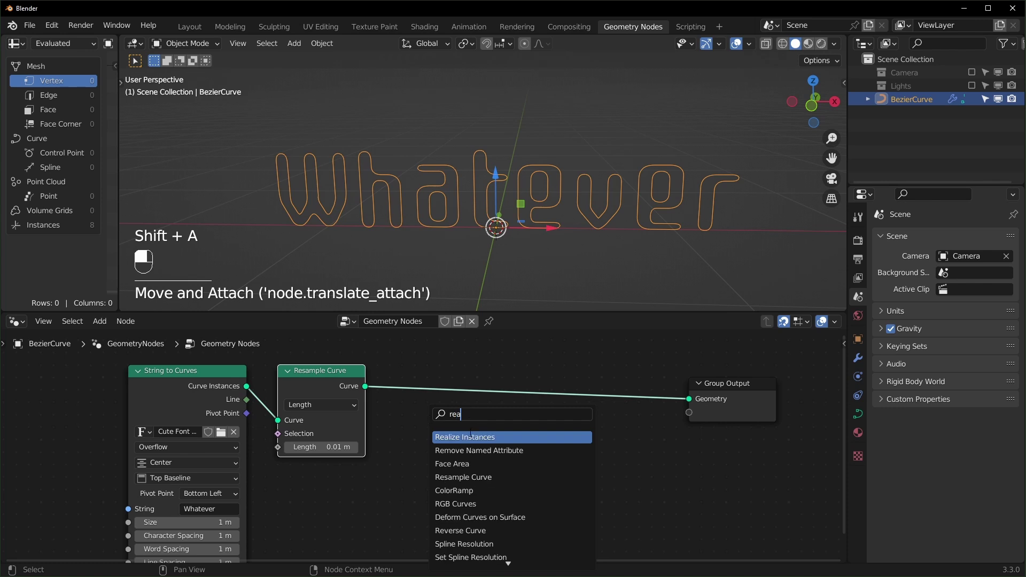
click(471, 435)
click(427, 391)
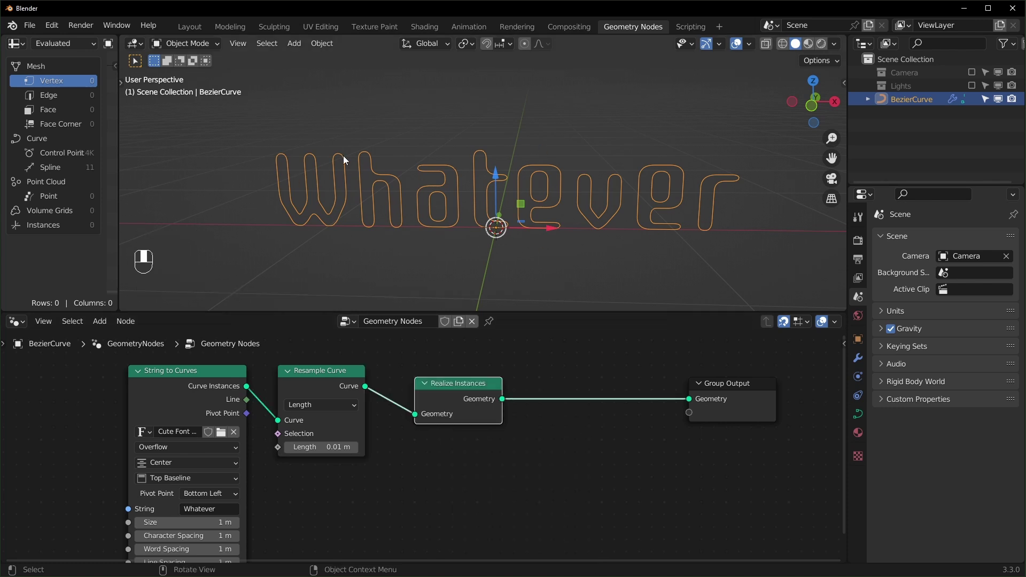
- Insert a Points to Volume node between Realize Instances and Group Output
scroll(585, 499, down, 1)
middle_drag(585, 498, 543, 486)
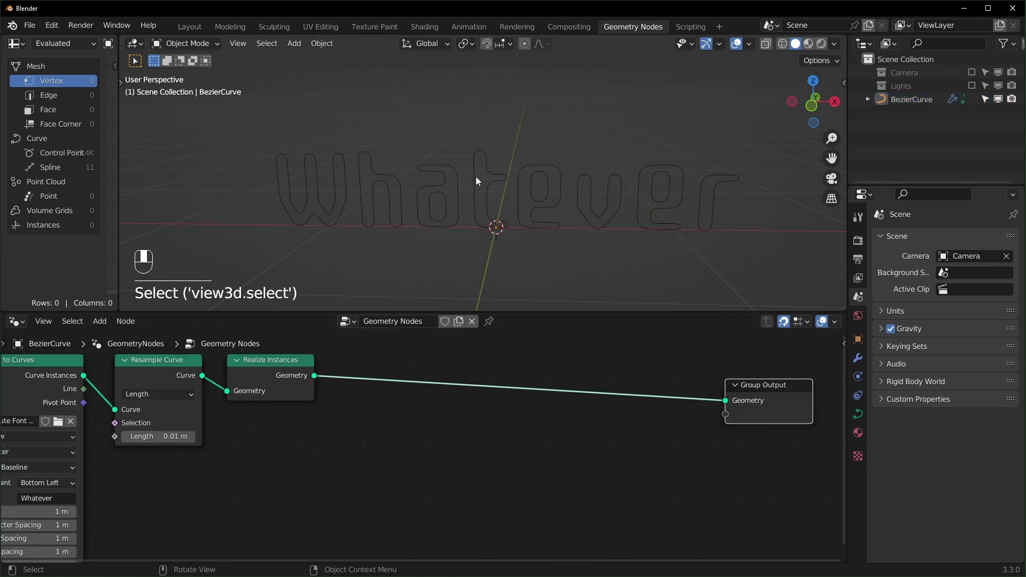
click(476, 176)
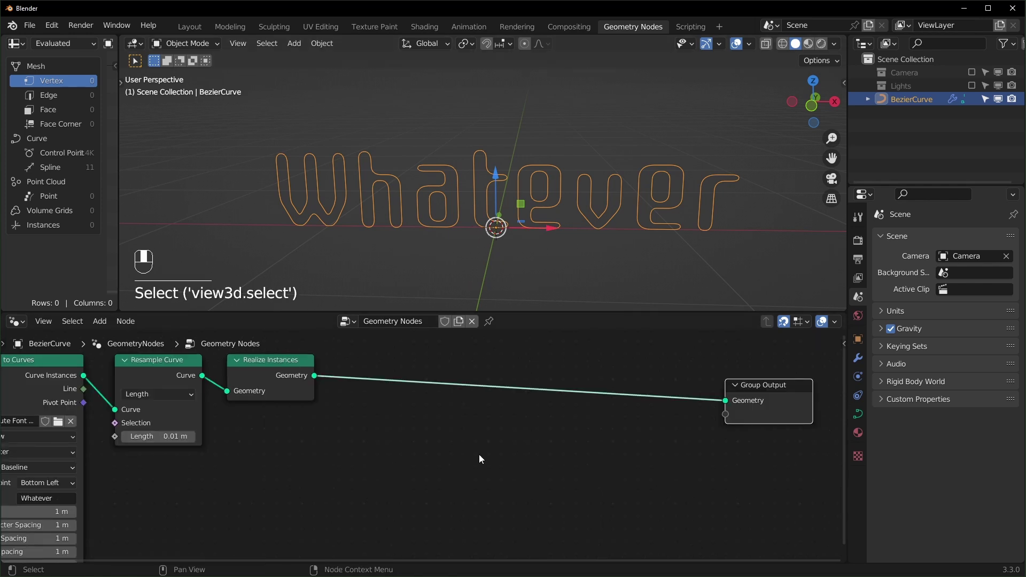
key(shift)
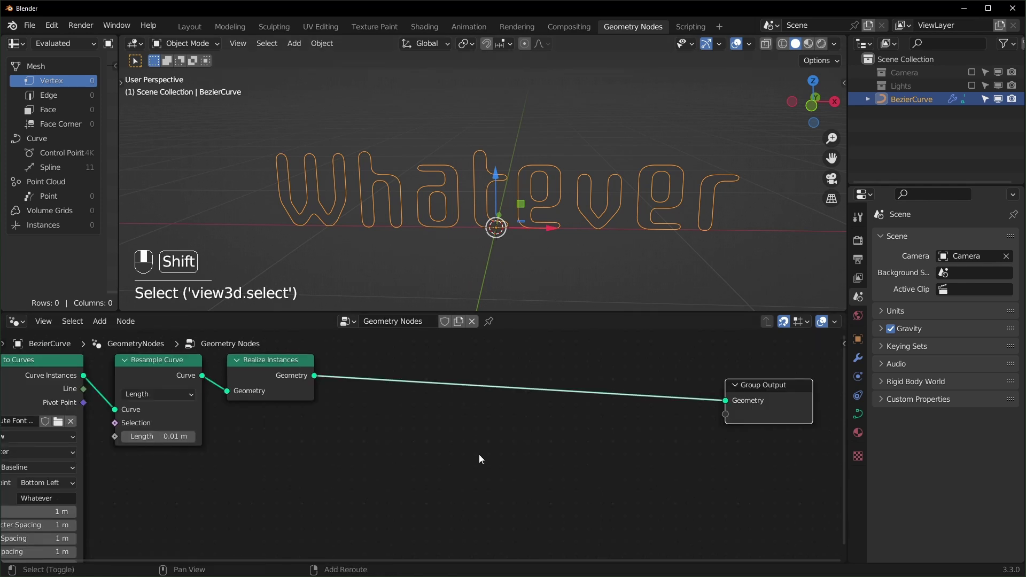
key(shift+a)
text(points to)
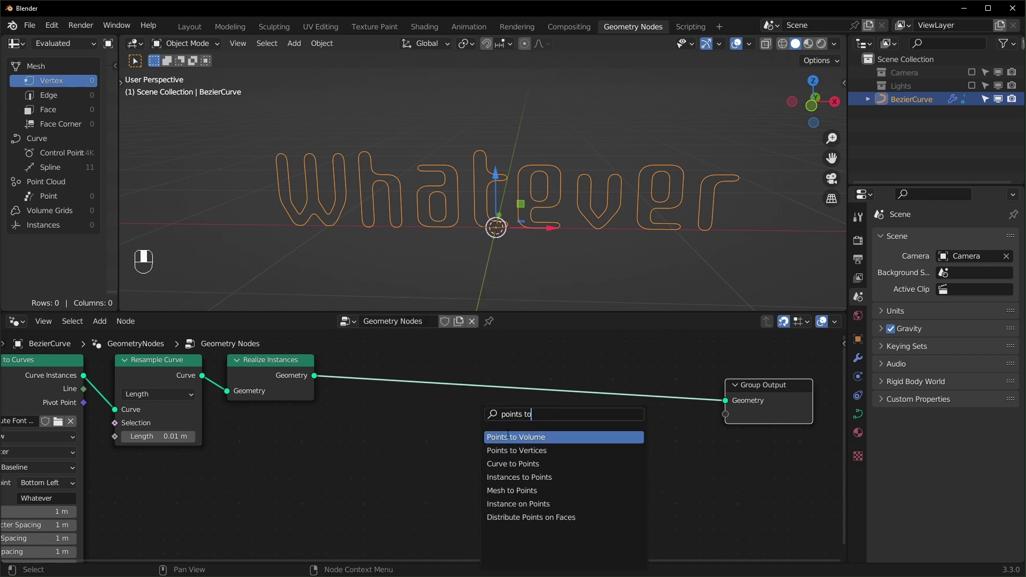
key(Return)
click(573, 441)
- Insert a Volume to Mesh node between Points to Volume and Group Output
key(shift+a)
key(s)
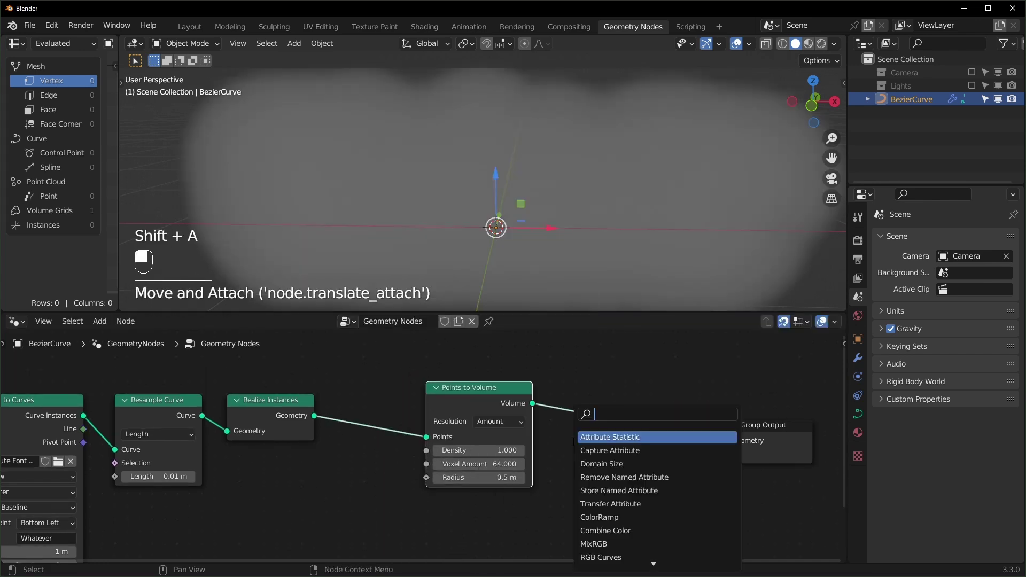
text(volu)
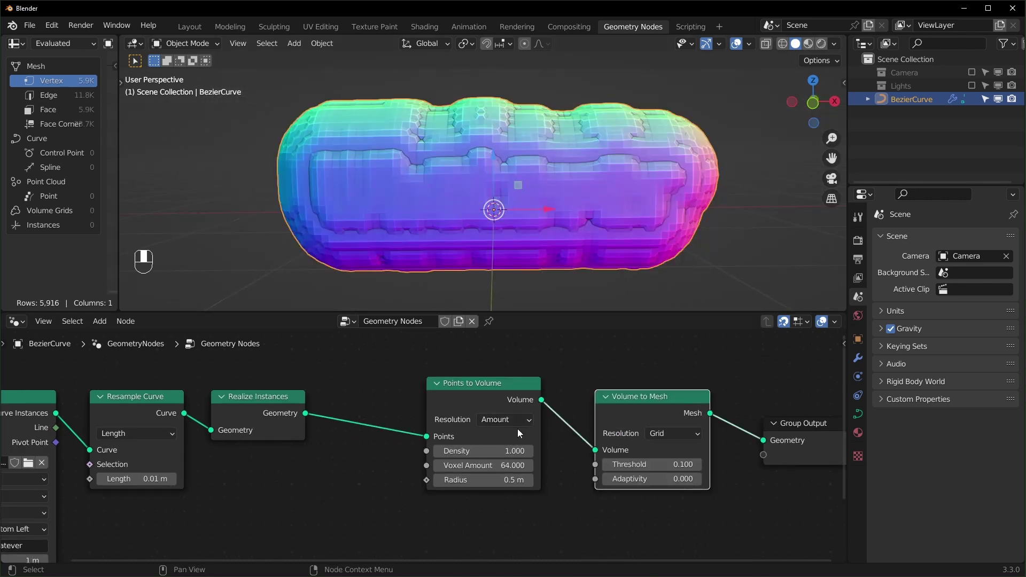
- Set the Points to Volume node to Size resolution with a voxel size of 0.02 m and a radius of 0.04 m
click(520, 420)
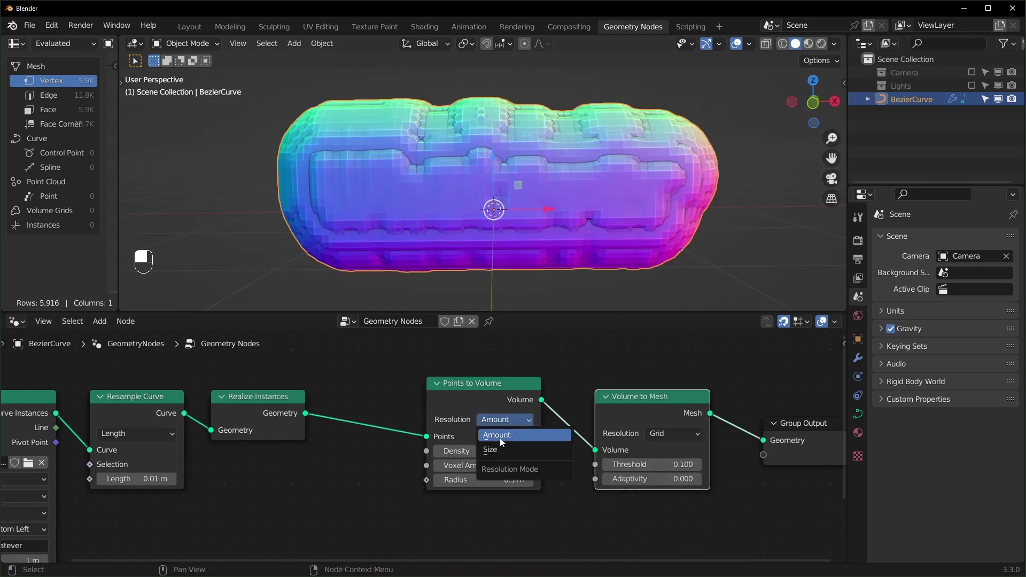
click(510, 451)
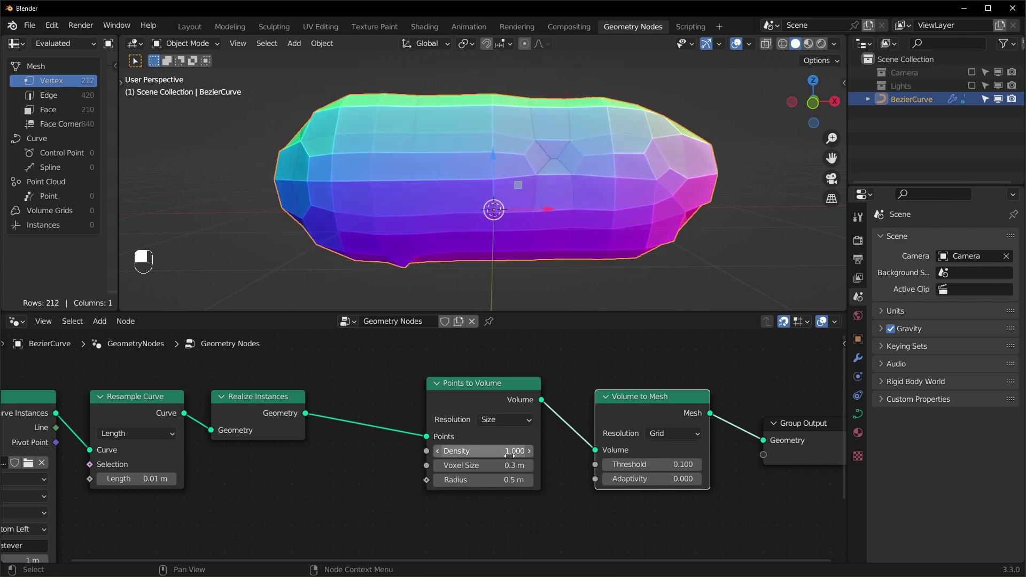
scroll(418, 493, up, 2)
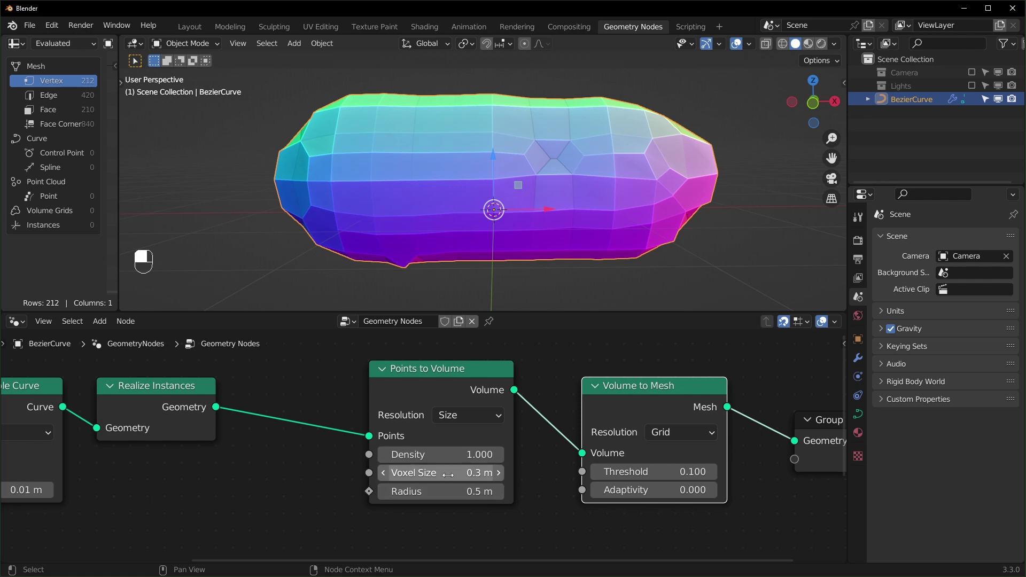
click(447, 472)
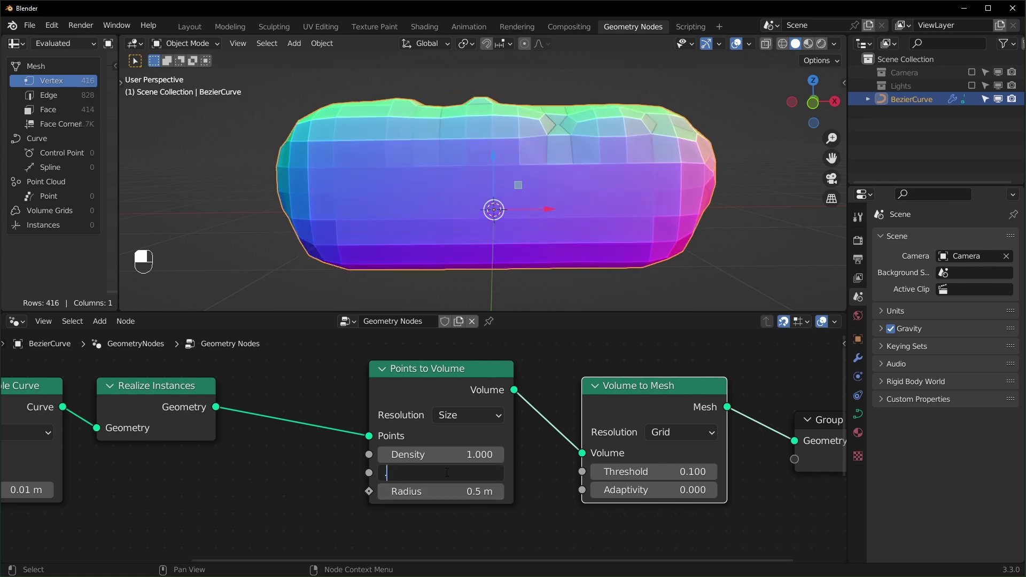
text(.02)
key(Return)
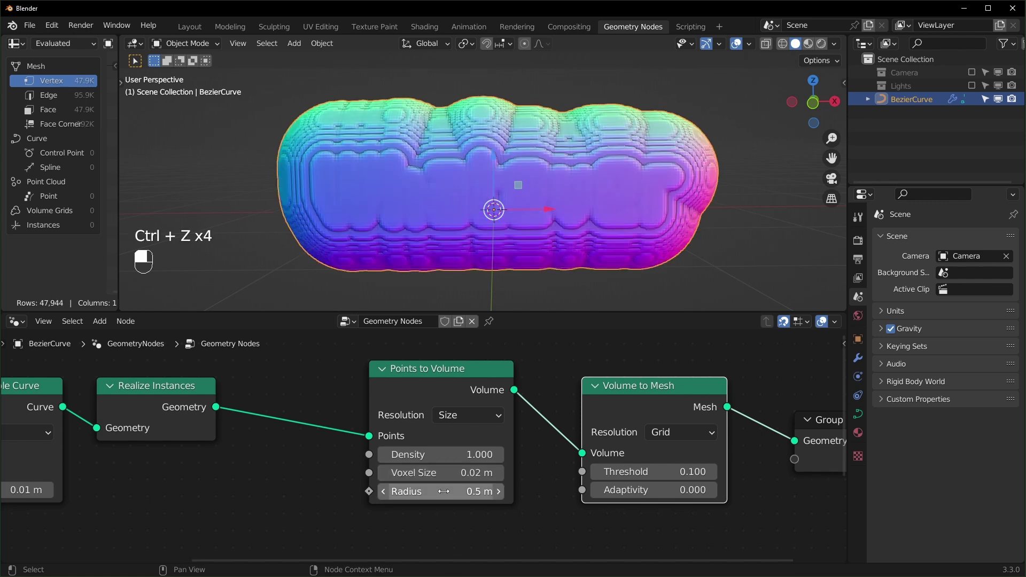
double_click(444, 491)
text(0.04)
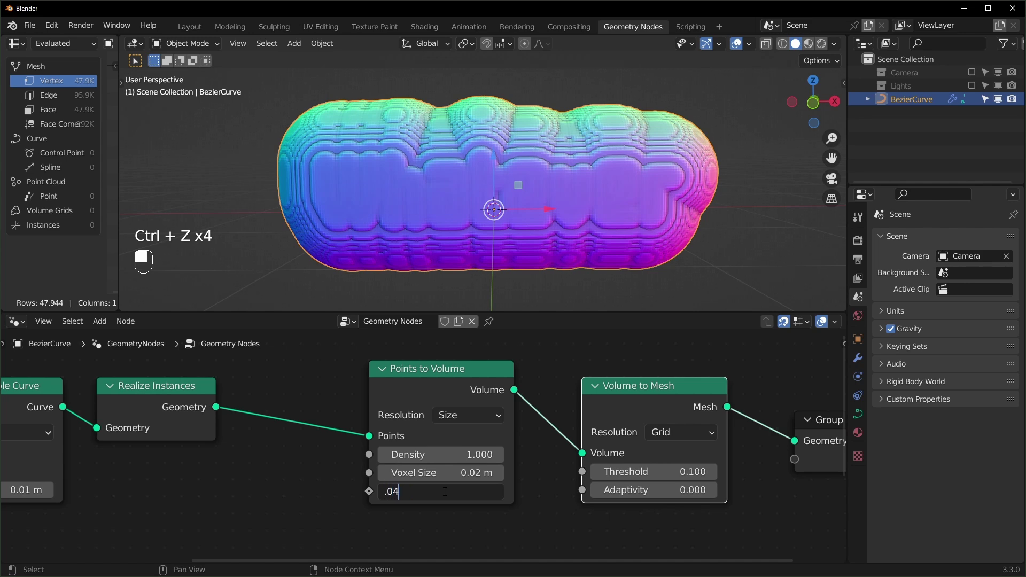
key(Return)
- Inspect the surface of the generated text mesh up close and from several angles, toggling the wireframe display
scroll(520, 181, up, 4)
click(554, 275)
scroll(556, 277, down, 5)
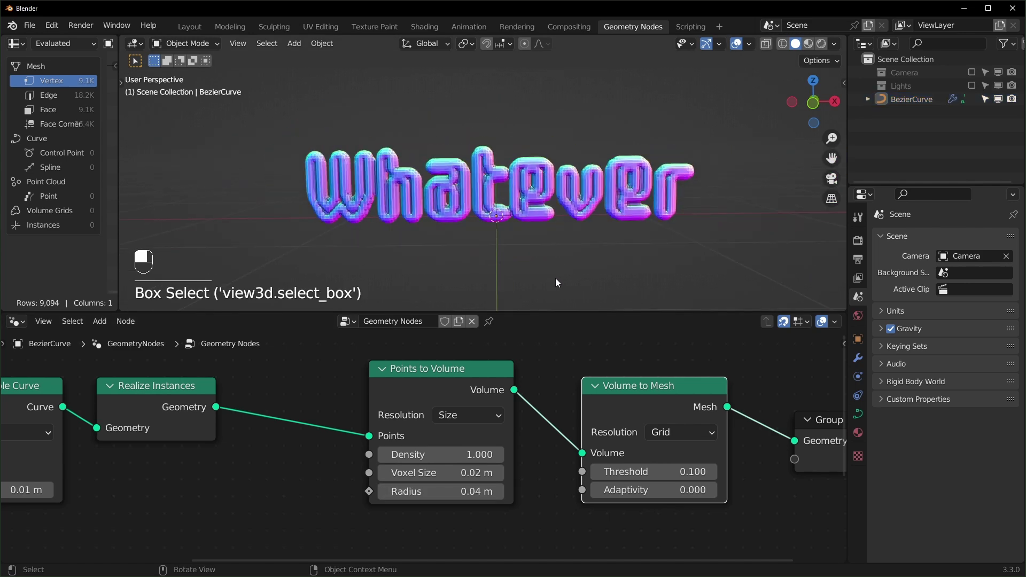
middle_drag(556, 276, 587, 261)
scroll(587, 264, up, 5)
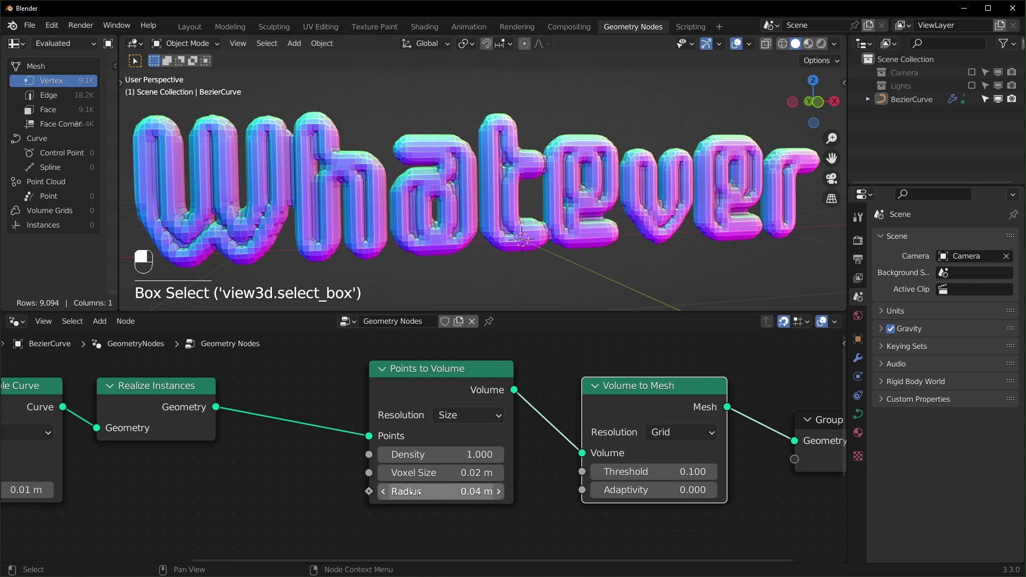
scroll(546, 233, up, 3)
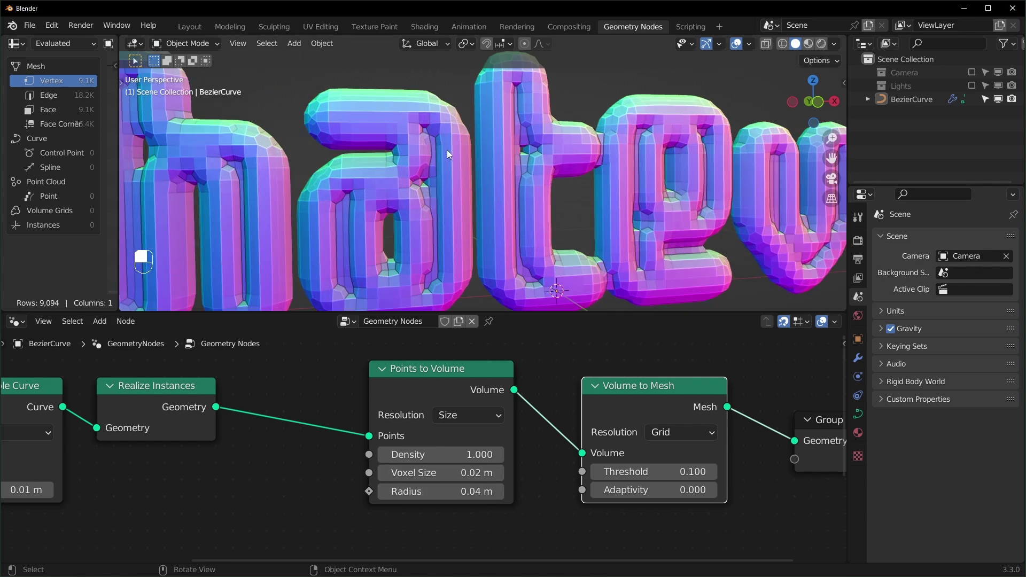
key(shift+z)
key(shift+z)
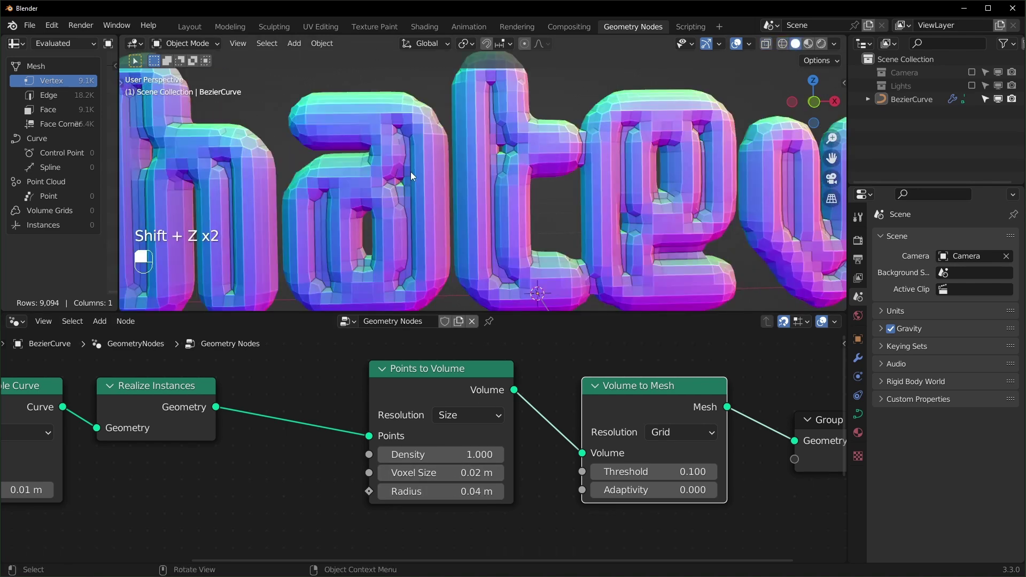
scroll(403, 246, down, 4)
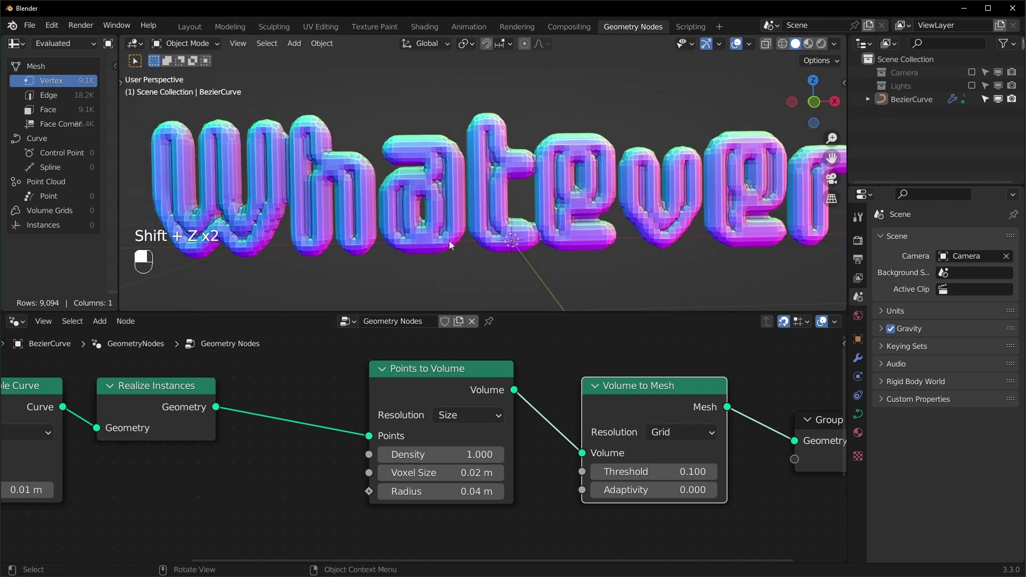
scroll(557, 265, down, 3)
scroll(557, 278, up, 5)
scroll(471, 381, down, 1)
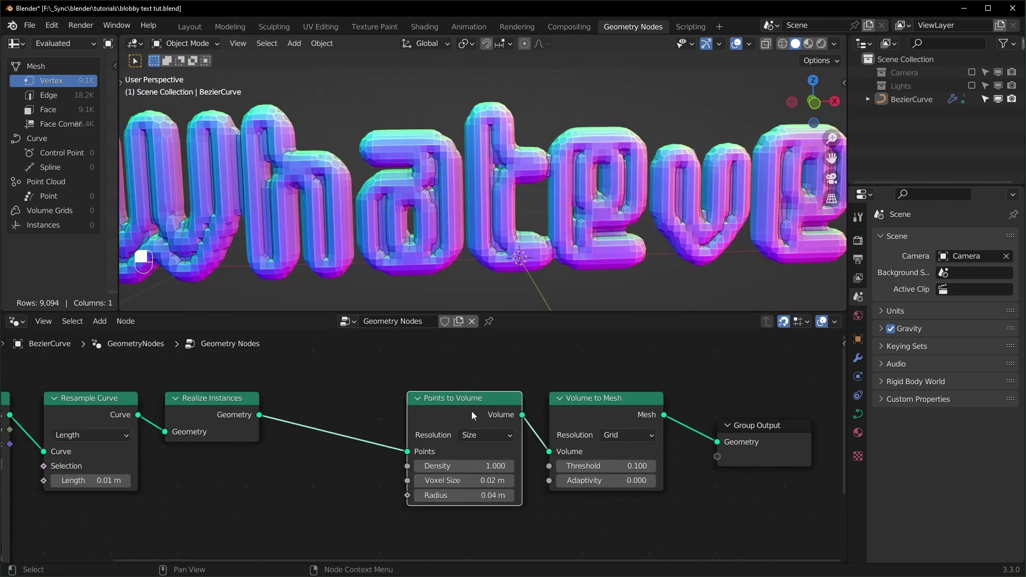
middle_drag(459, 245, 468, 207)
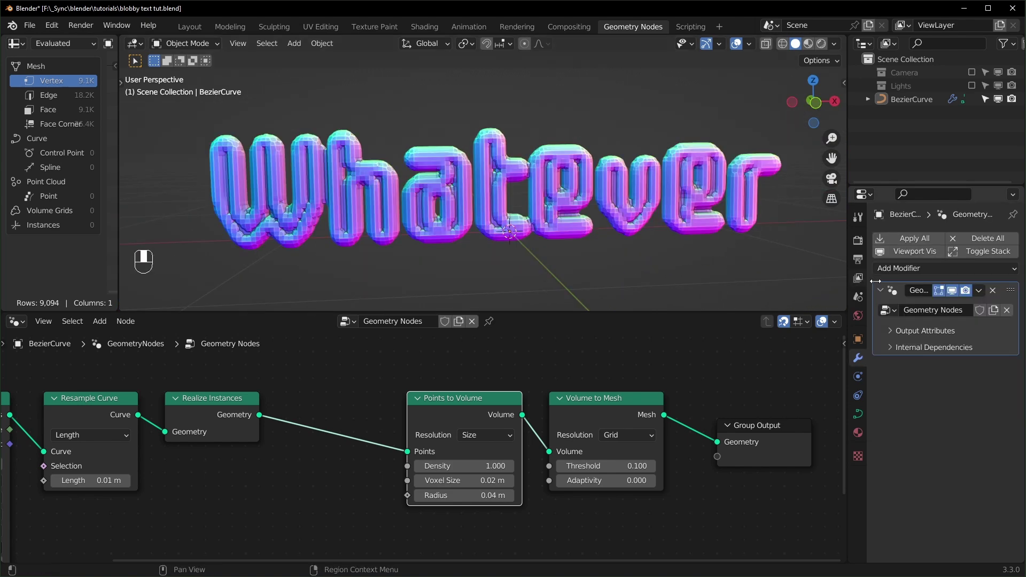
- Add a Smooth modifier to the text object after Geometry Nodes and set its Repeat to 100
click(924, 268)
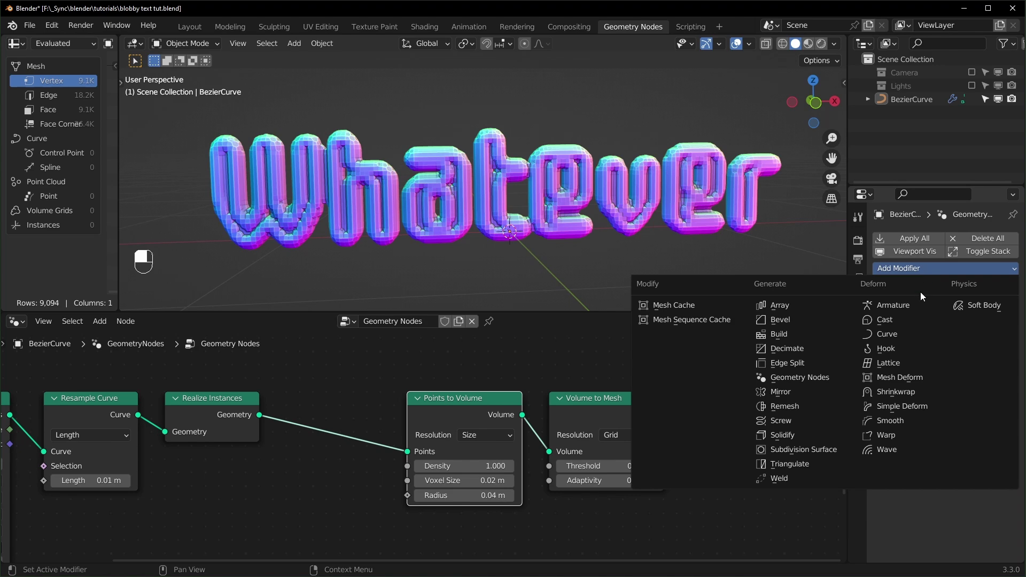
click(892, 421)
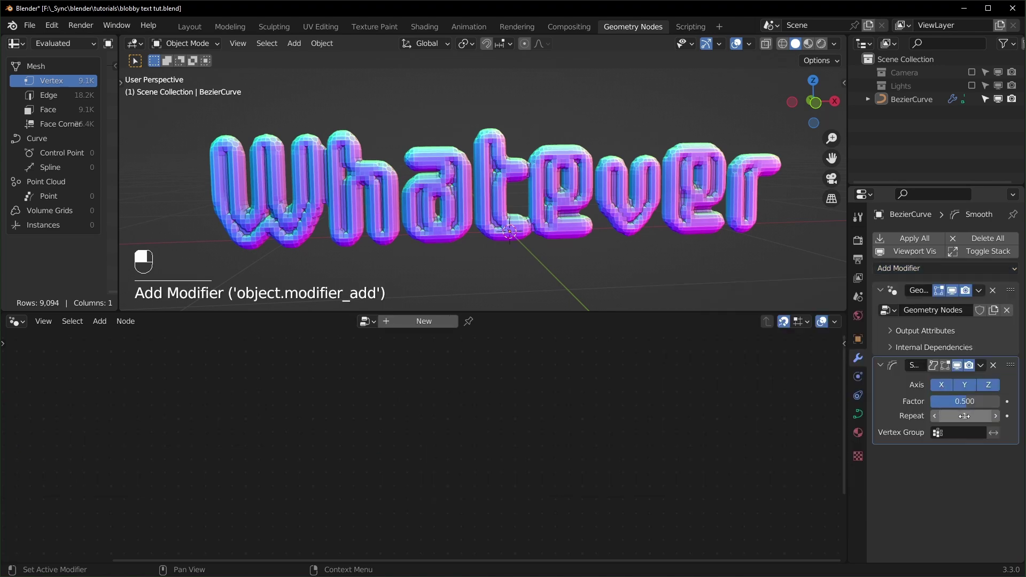
drag(961, 415, 959, 419)
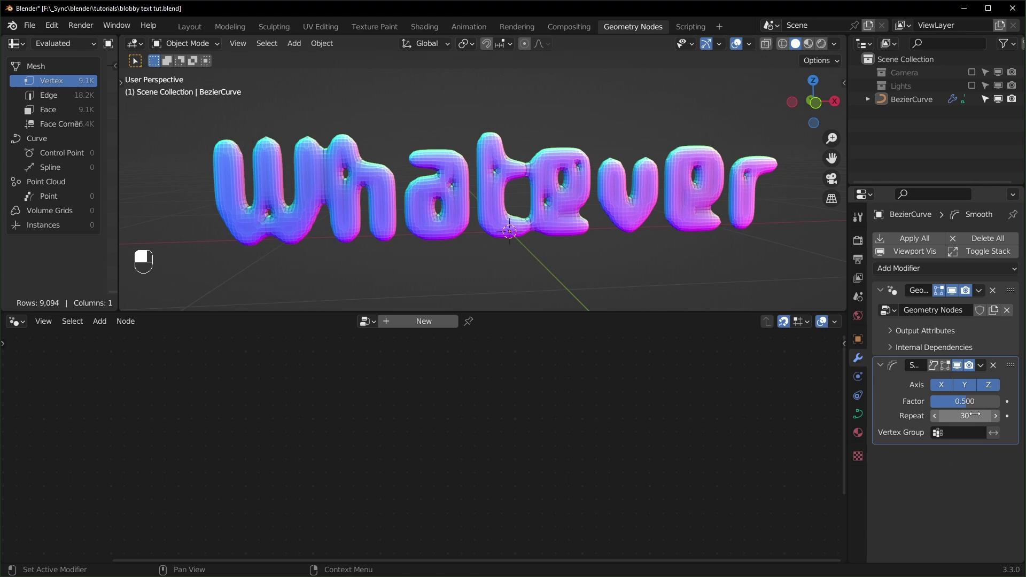
click(958, 418)
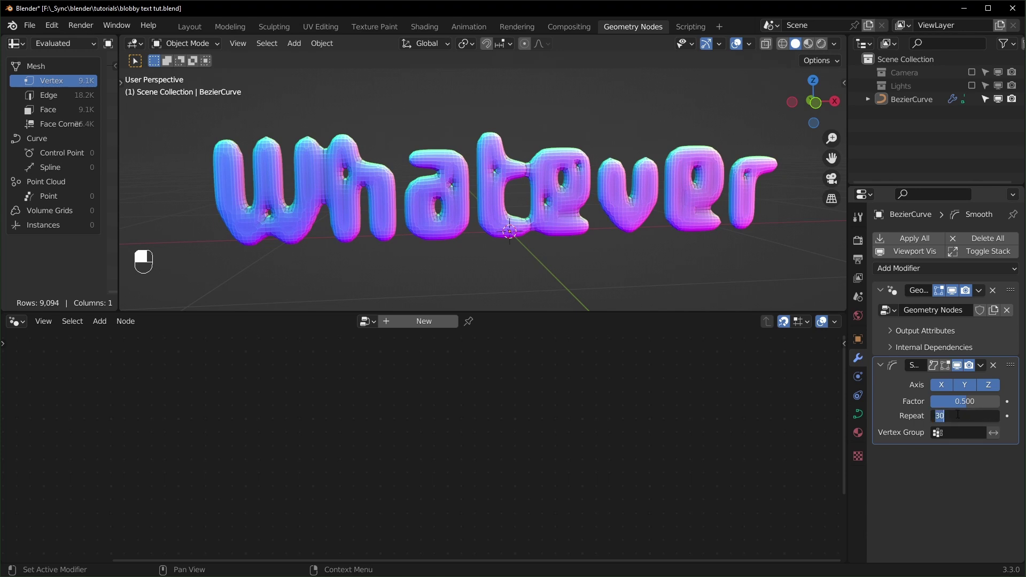
text(100)
key(Return)
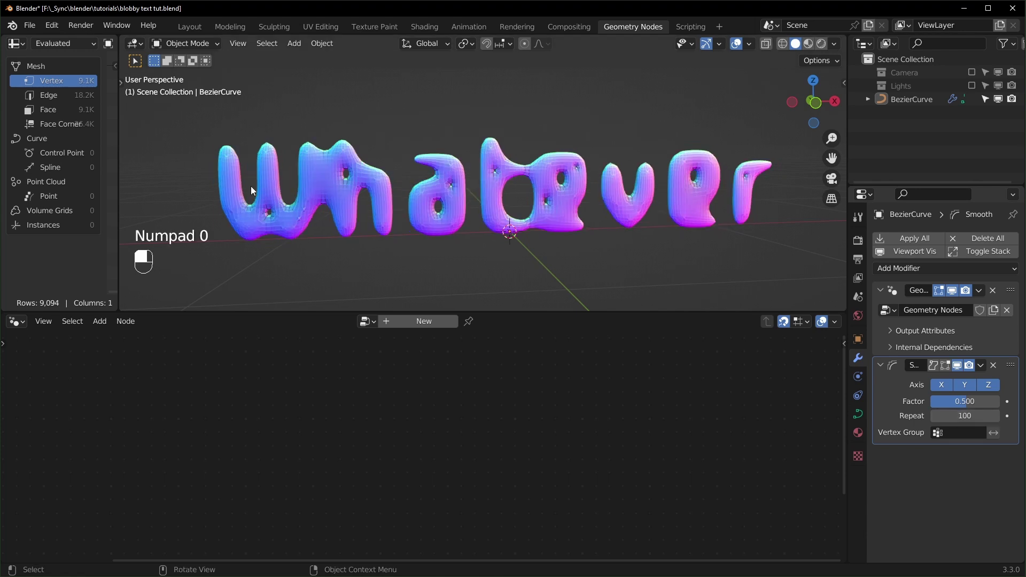
scroll(460, 214, up, 3)
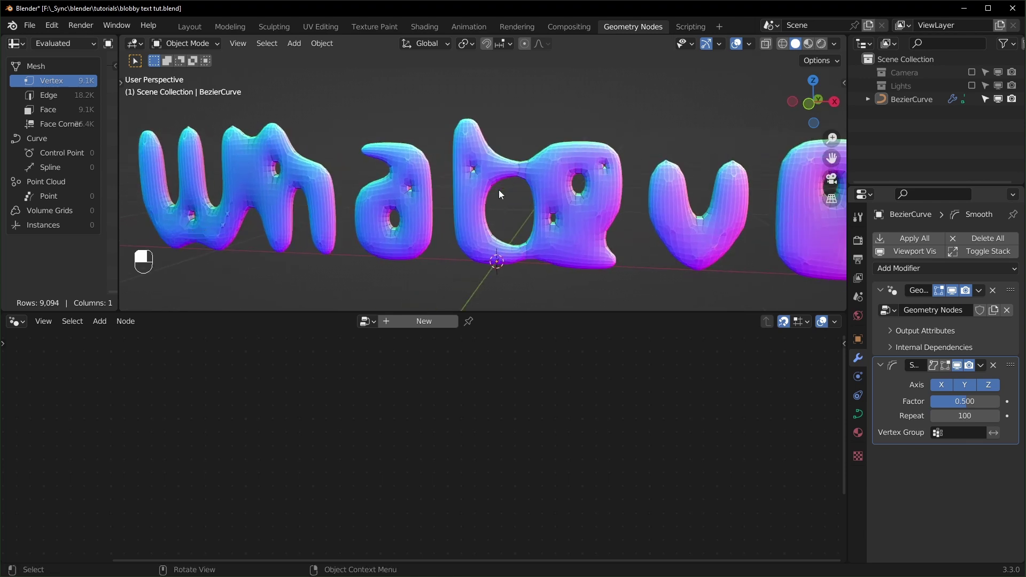
- Replace the Smooth modifier with the Smooth Mesh node group from the Assets library, inserted after Volume to Mesh with a Strength of 100
click(994, 366)
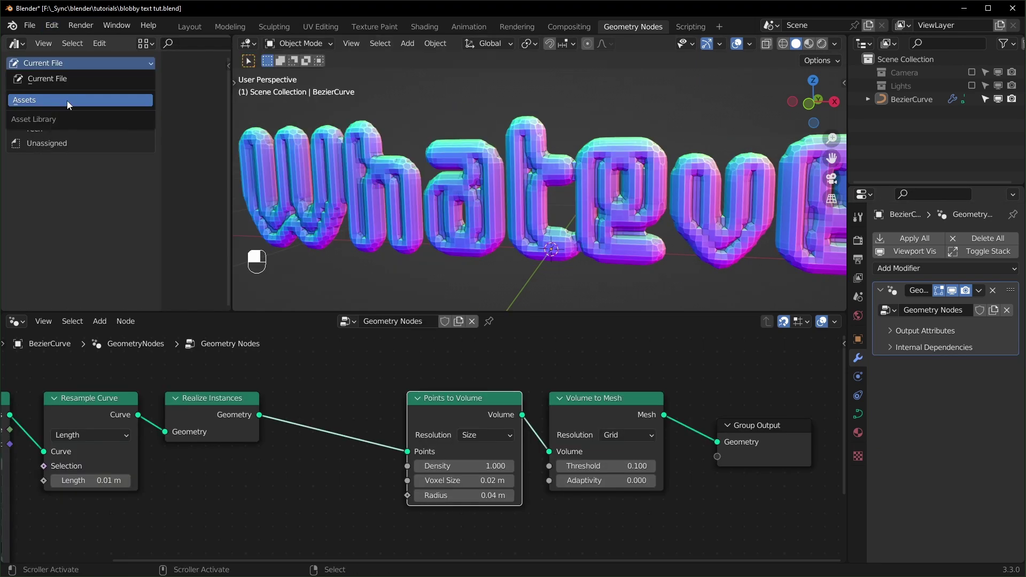
click(66, 101)
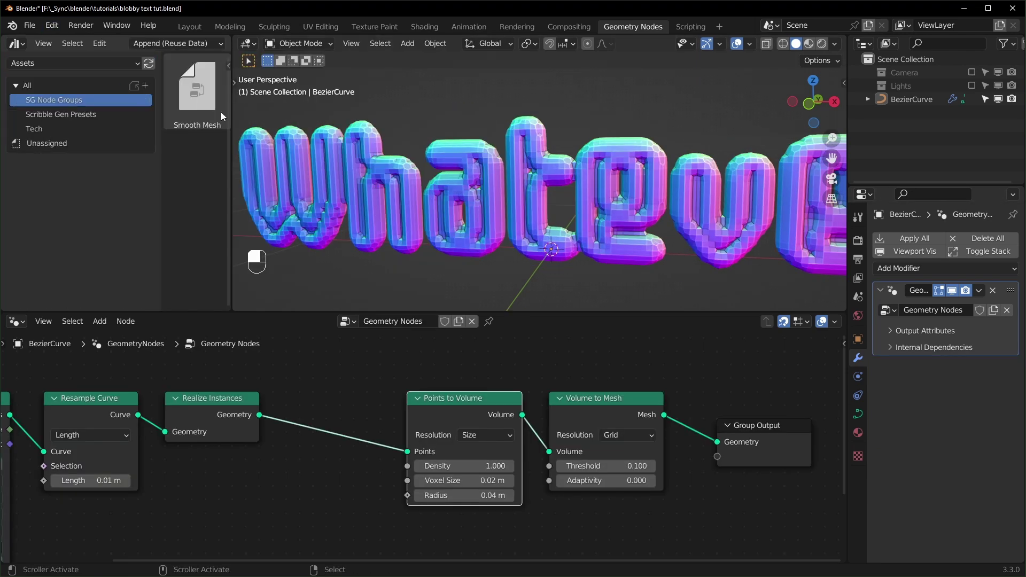
drag(229, 133, 269, 139)
drag(197, 91, 668, 375)
click(692, 480)
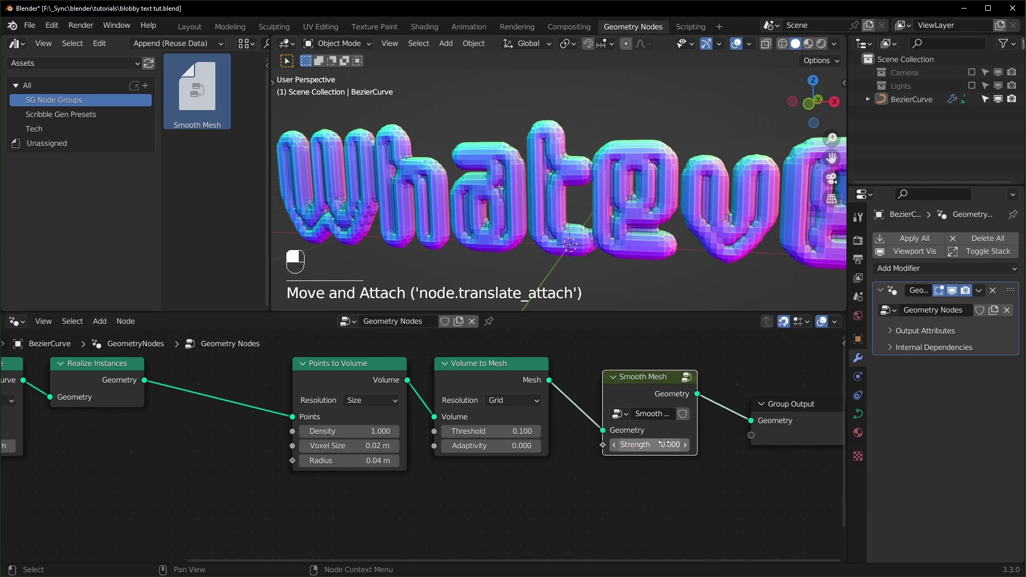
drag(653, 445, 770, 445)
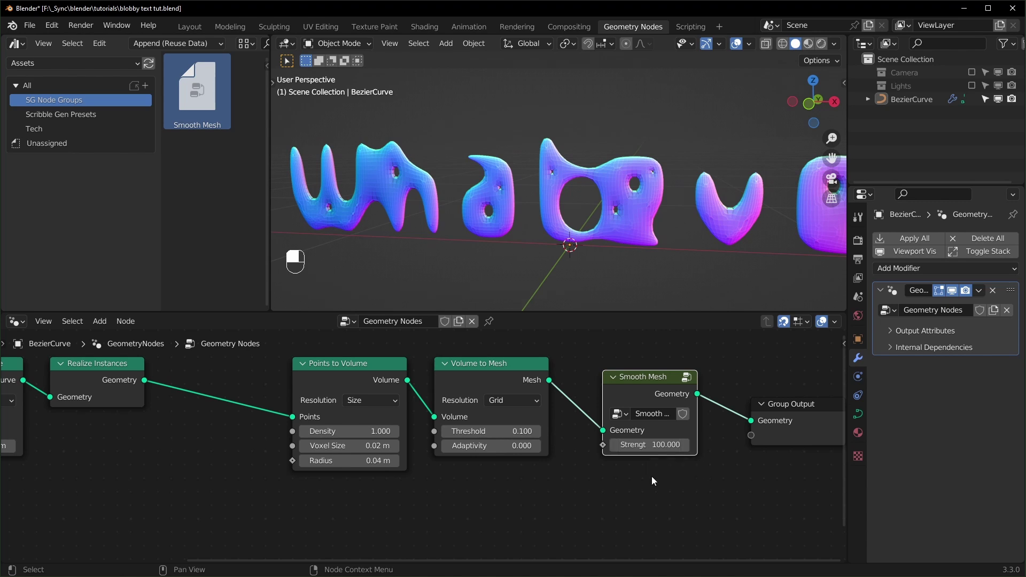
- Add a Smooth modifier with a Repeat of 100 to the text object
click(945, 268)
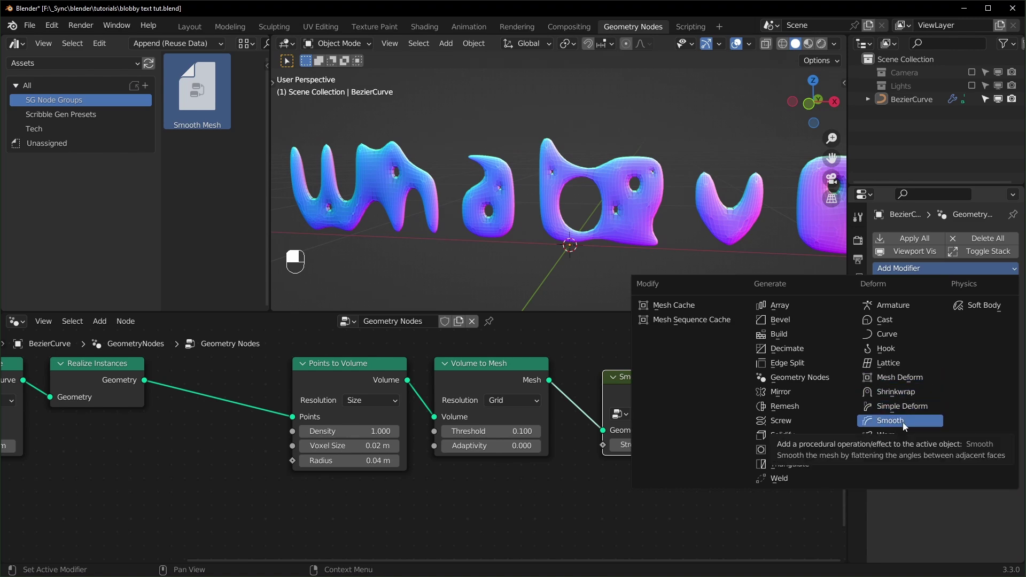
click(903, 422)
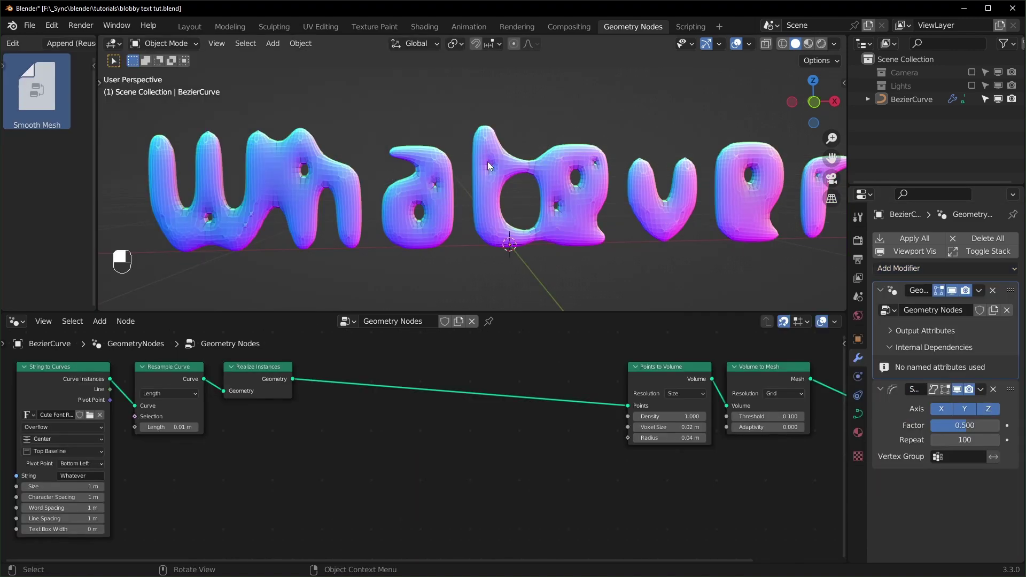
shift+middle_drag(658, 215, 381, 217)
scroll(380, 217, up, 3)
- Insert a Set Position node between Realize Instances and Points to Volume and preview its output in the viewport
shift+middle_drag(361, 459, 598, 468)
scroll(459, 241, down, 2)
shift+middle_drag(458, 240, 643, 228)
scroll(642, 231, down, 2)
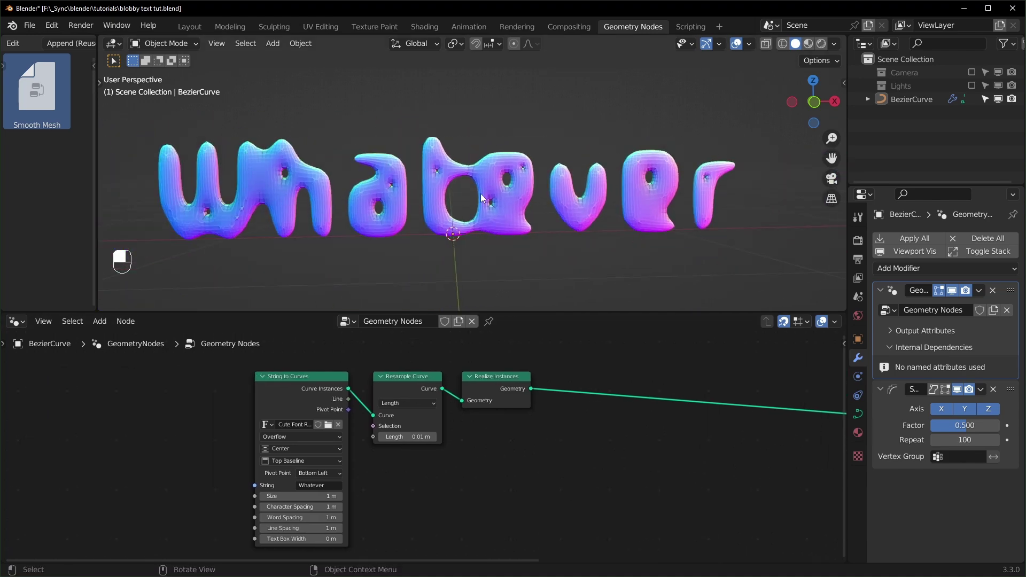
ctrl+scroll(480, 358, right, 6)
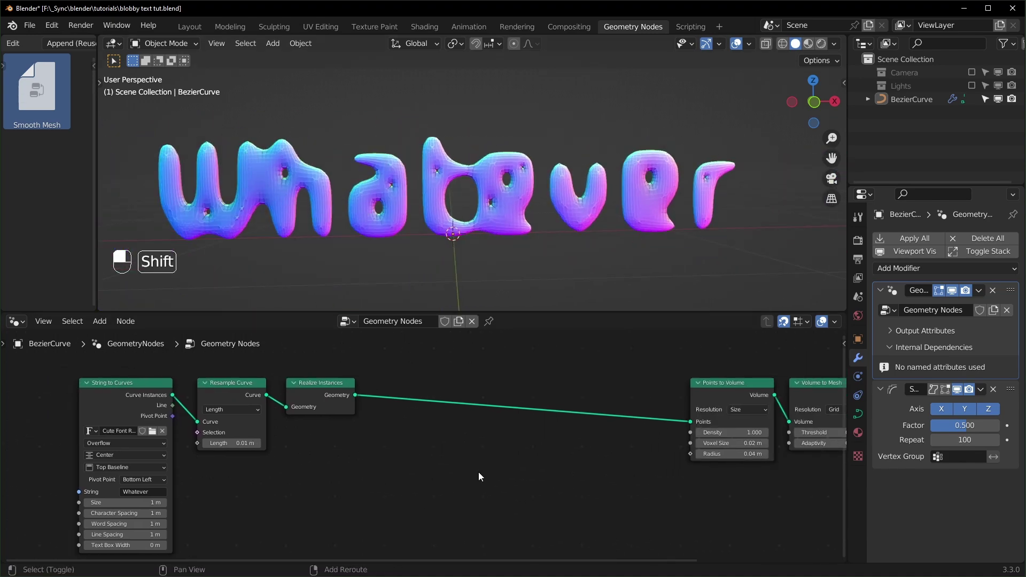
key(shift+a)
text(po)
key(BackSpace)
key(BackSpace)
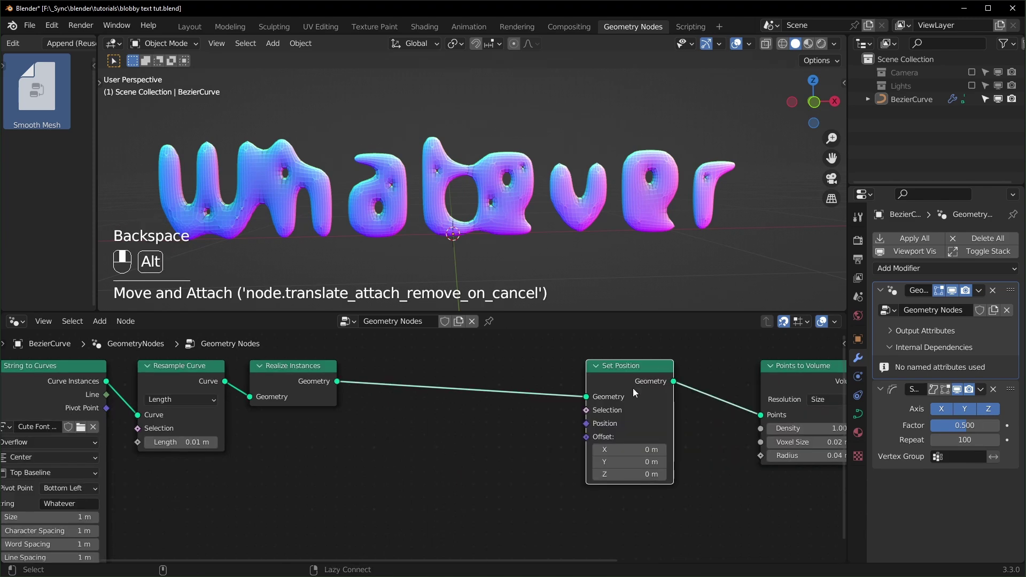
alt+shift+click(643, 367)
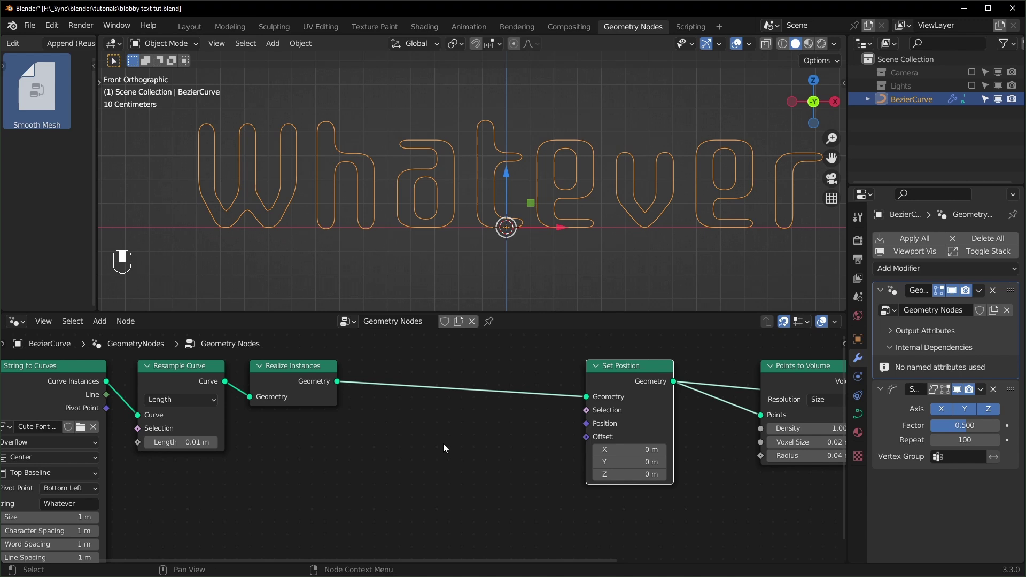
- Add a Curve Tangent node and connect its Tangent output to the Offset of Set Position
key(shift+a)
text(tange)
key(Return)
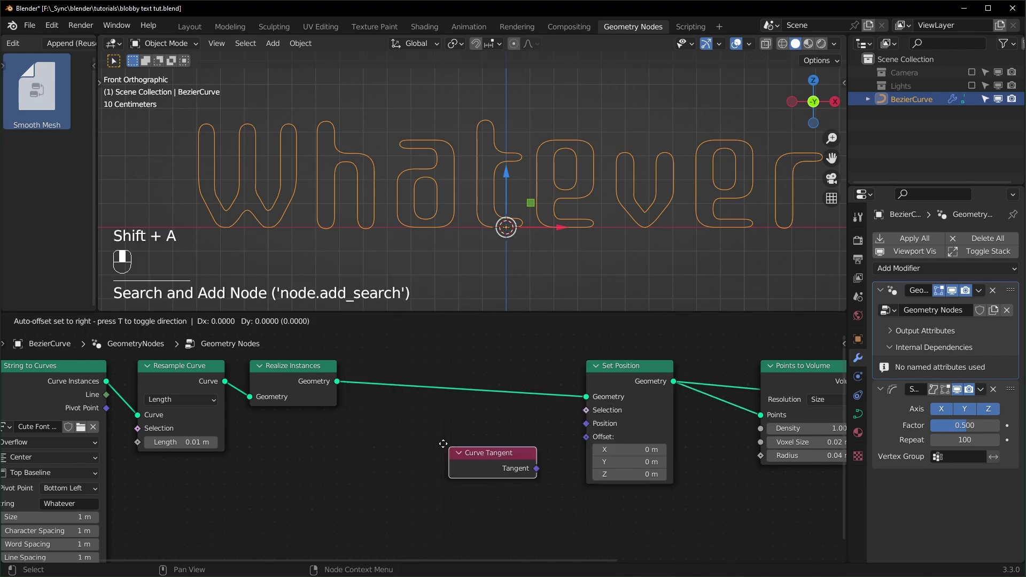
click(359, 444)
middle_drag(232, 458, 385, 447)
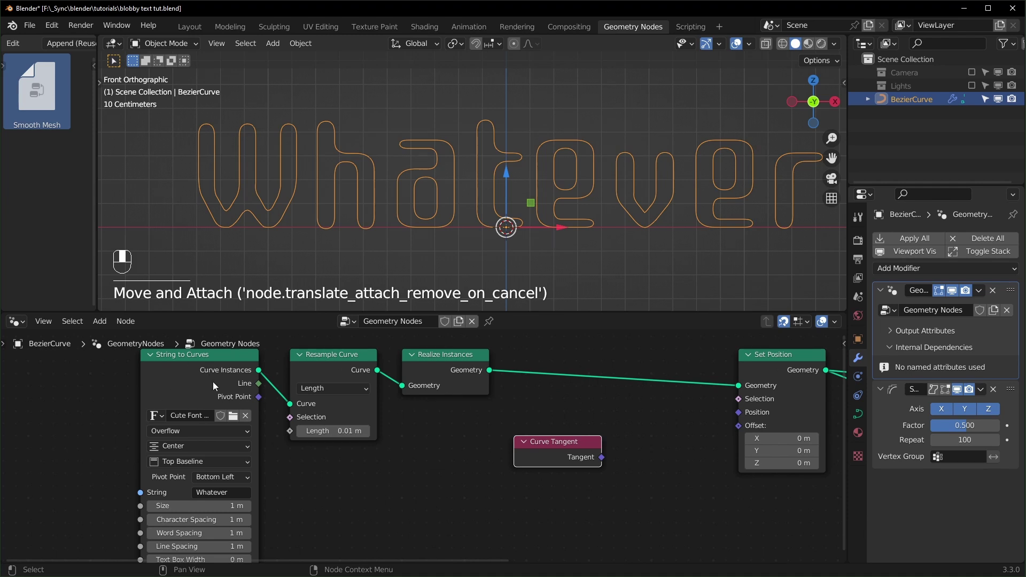
middle_drag(566, 438, 519, 442)
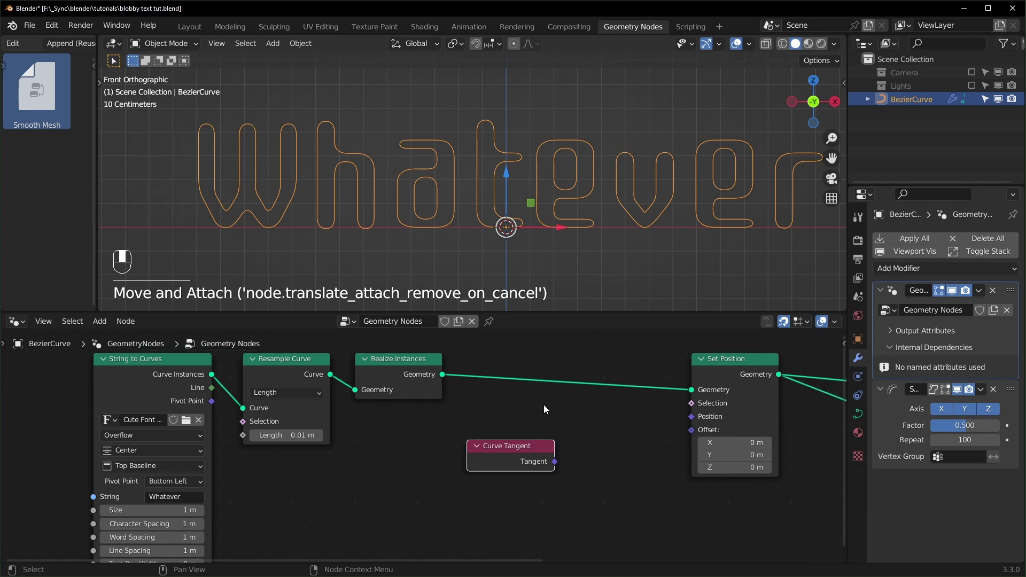
drag(530, 457, 676, 433)
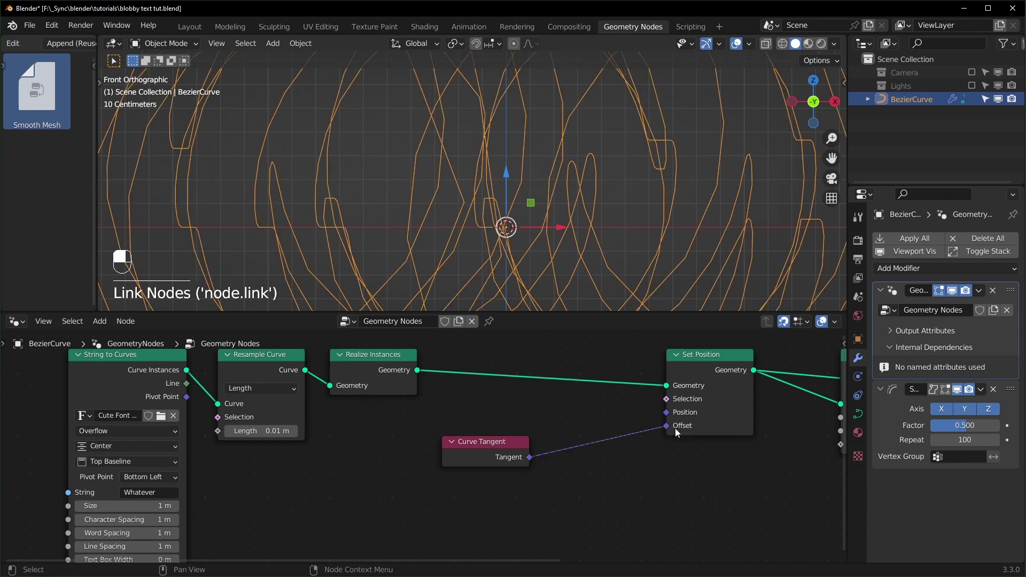
scroll(588, 239, down, 4)
- Insert a Vector Math node set to Scale between Curve Tangent and the Offset of Set Position
drag(492, 439, 393, 451)
key(shift+a)
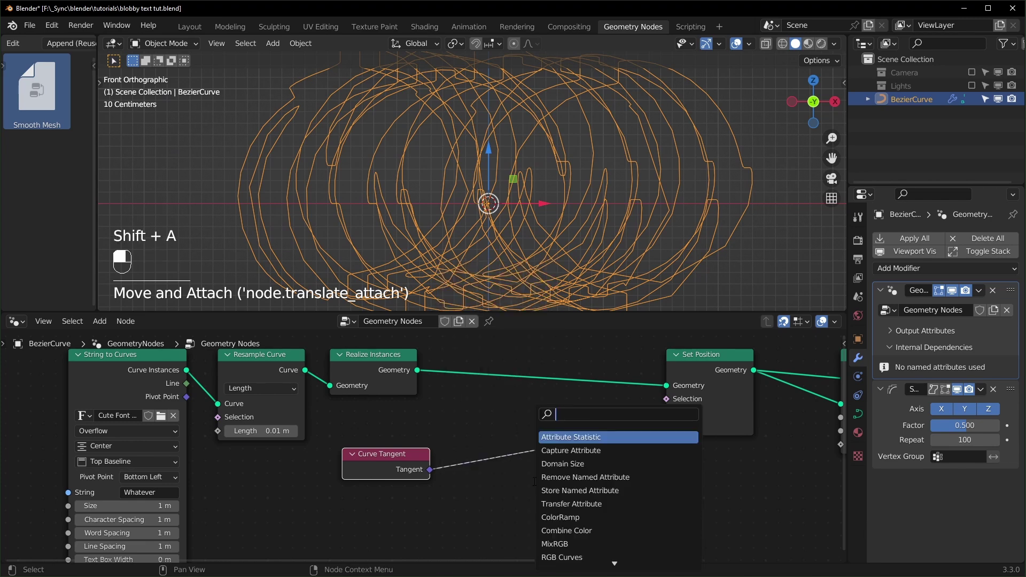
text(vec)
click(559, 449)
click(529, 382)
drag(551, 444, 552, 432)
click(554, 450)
click(545, 249)
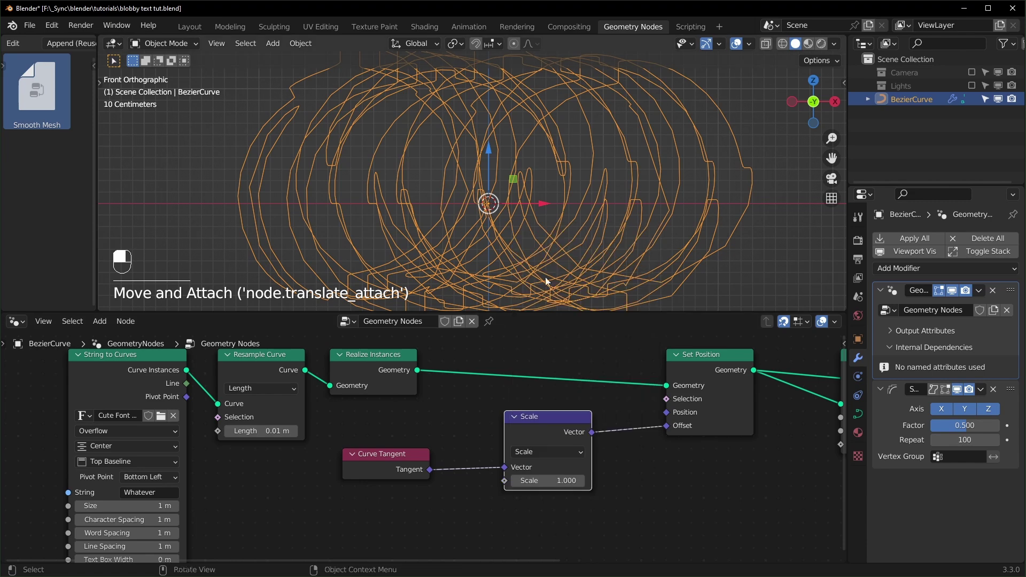
- Set the Scale value of the Scale node feeding the Set Position Offset to 0.040
shift+drag(567, 481, 519, 481)
scroll(510, 239, up, 10)
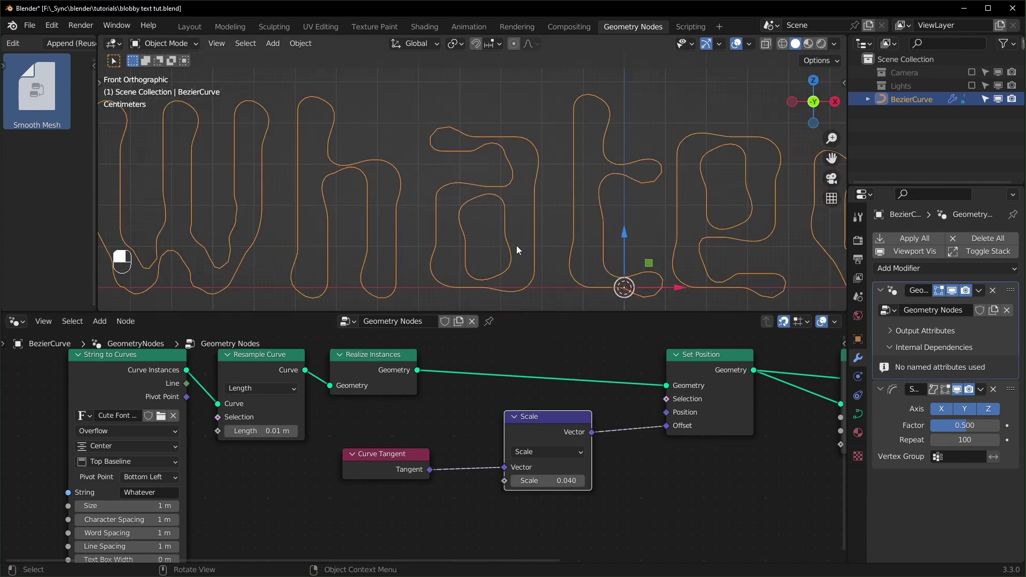
scroll(524, 239, down, 4)
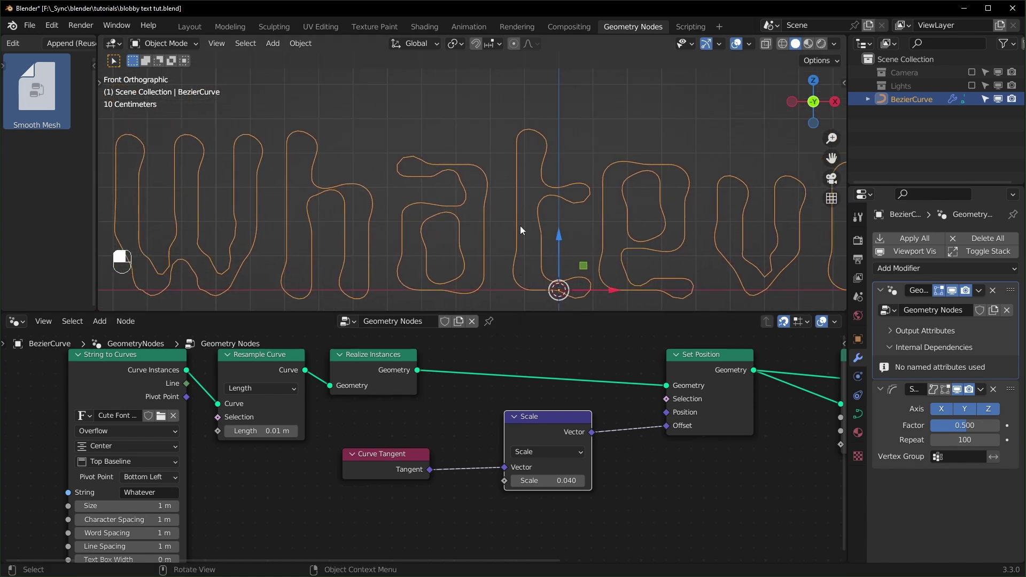
shift+middle_drag(528, 421, 538, 395)
drag(539, 395, 559, 399)
mouse_move(570, 454)
shift+mouse_down()
mouse_move(549, 454)
mouse_move(575, 457)
shift+mouse_up()
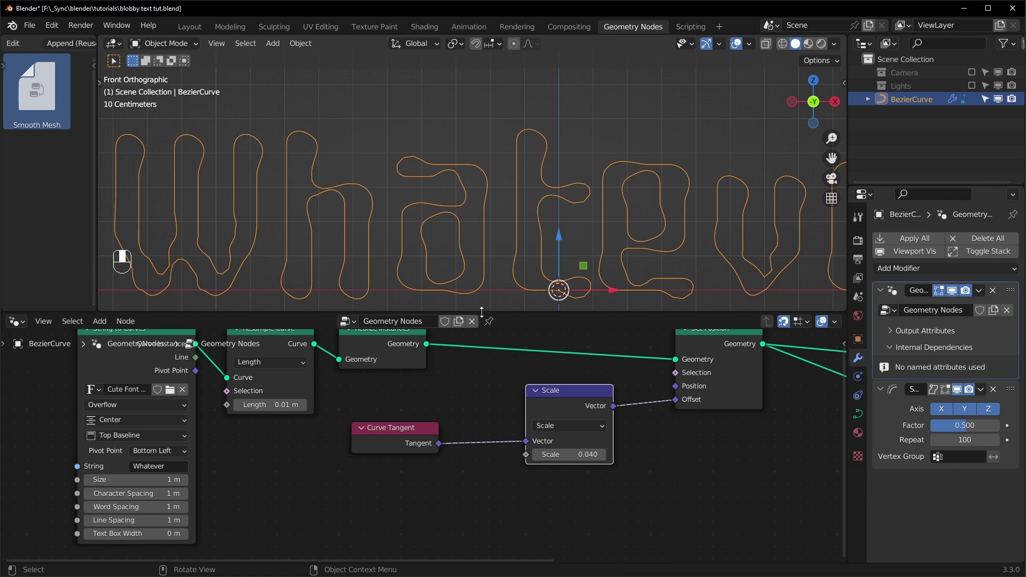
- Insert a Vector Rotate node between Curve Tangent and Scale, and set its rotation type to Euler
middle_drag(415, 416, 475, 391)
drag(432, 412, 308, 438)
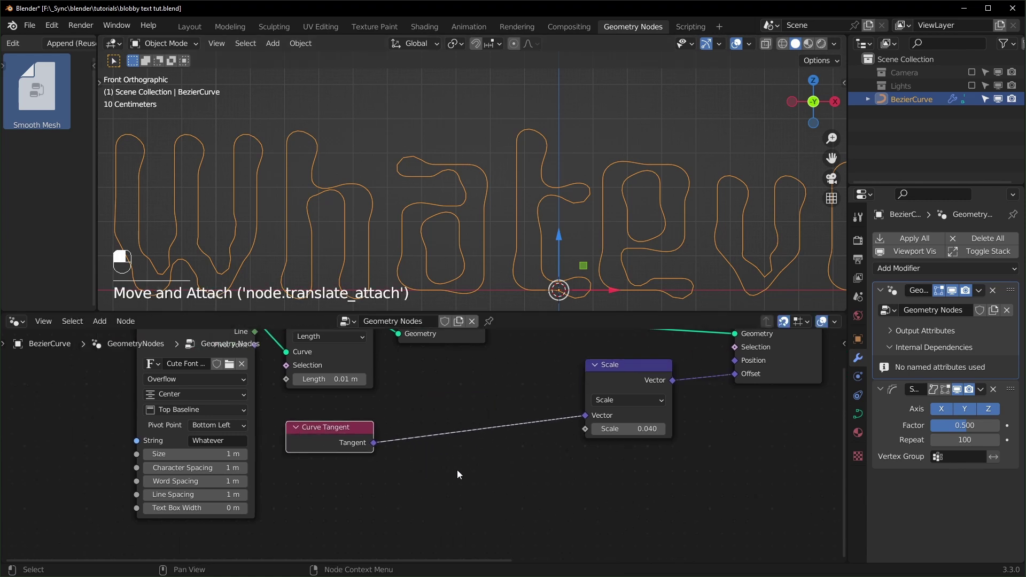
key(shift+a)
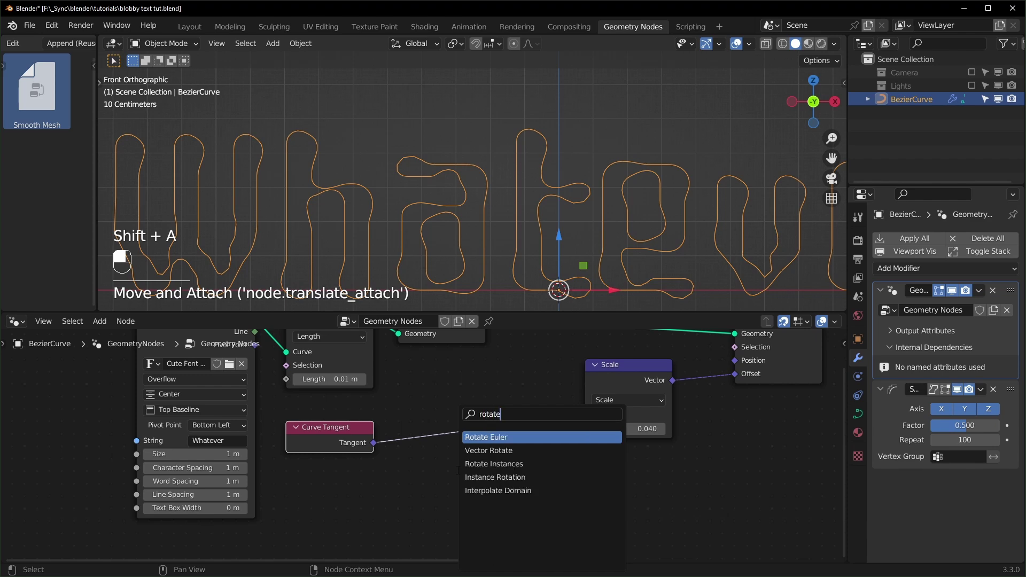
click(489, 451)
click(499, 414)
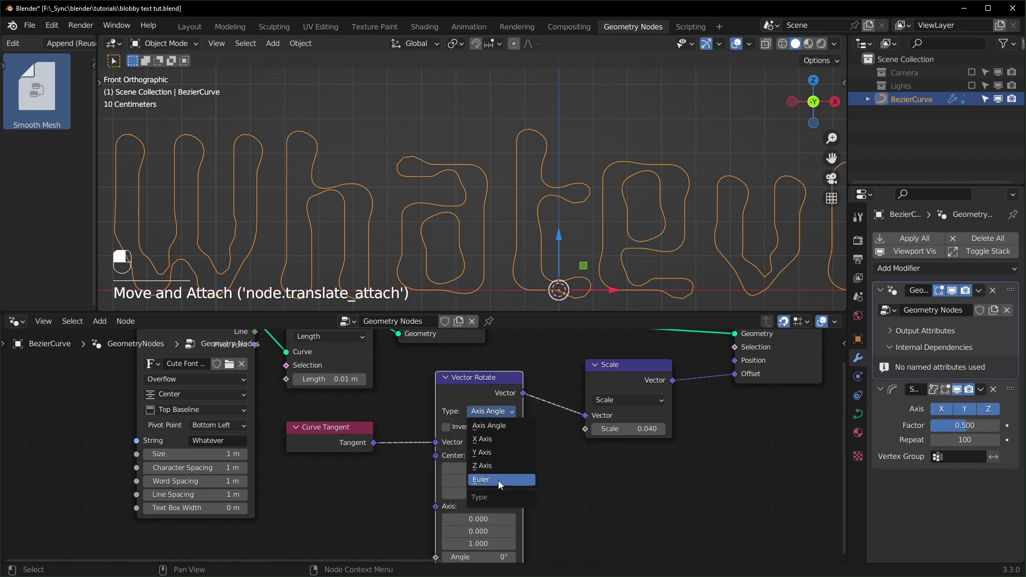
click(499, 481)
- Set the Z rotation of the Vector Rotate node to 90°
scroll(571, 514, down, 2)
middle_drag(571, 515, 551, 480)
drag(495, 528, 553, 528)
key(ctrl+z)
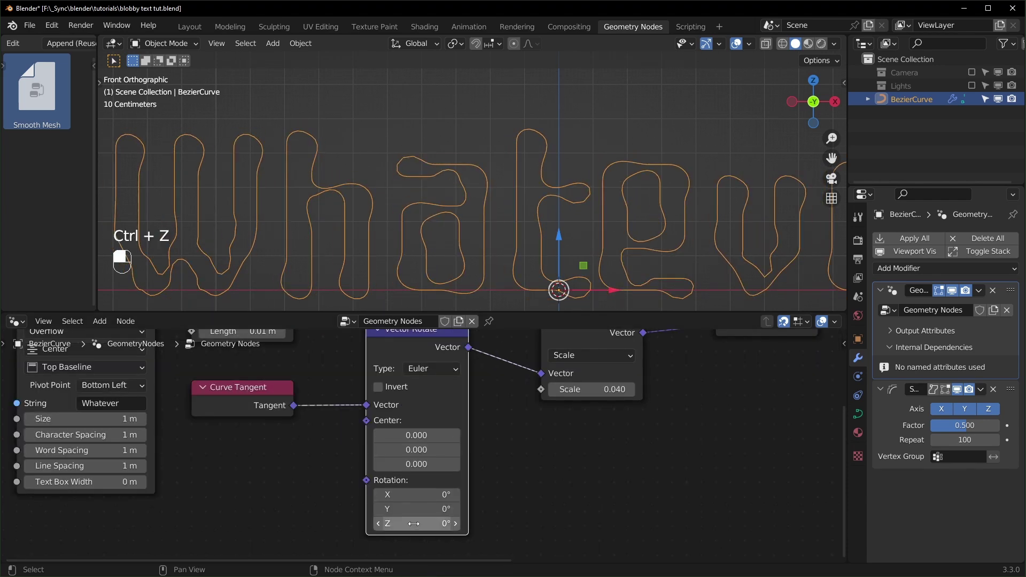
drag(416, 528, 471, 527)
text(90)
key(Return)
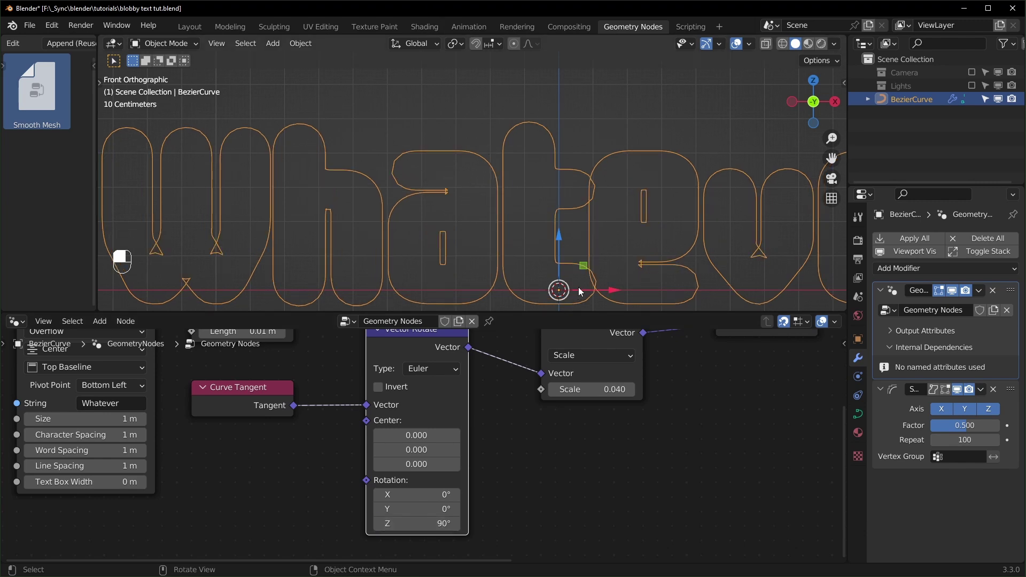
- Add a Math node set to Divide on the Scale input of the Scale node, with 1000 as its second value
mouse_move(592, 390)
shift+mouse_down()
mouse_move(618, 389)
mouse_move(574, 389)
mouse_move(592, 389)
shift+mouse_up()
middle_drag(592, 386, 576, 425)
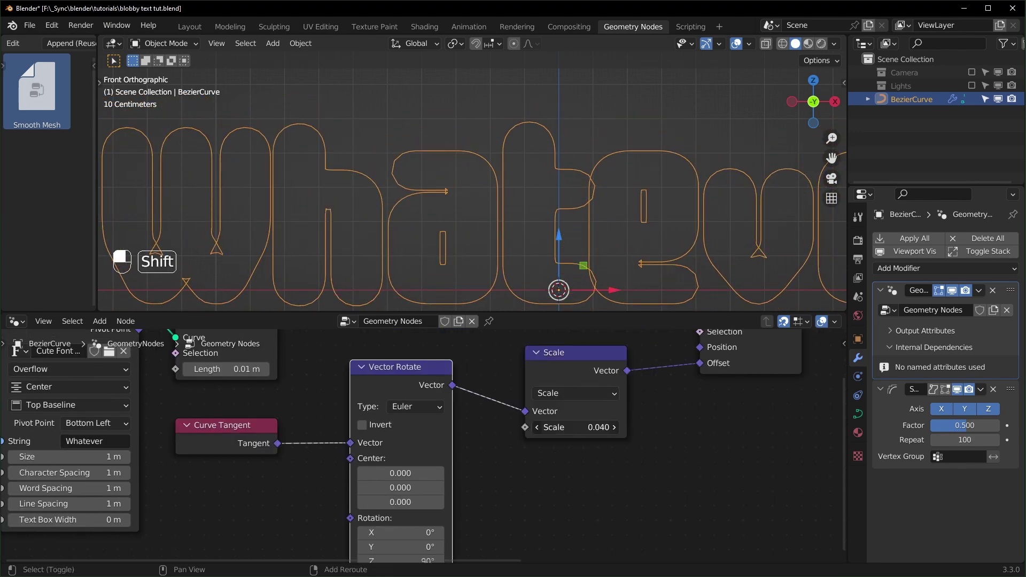
shift+drag(576, 427, 519, 529)
text(divie)
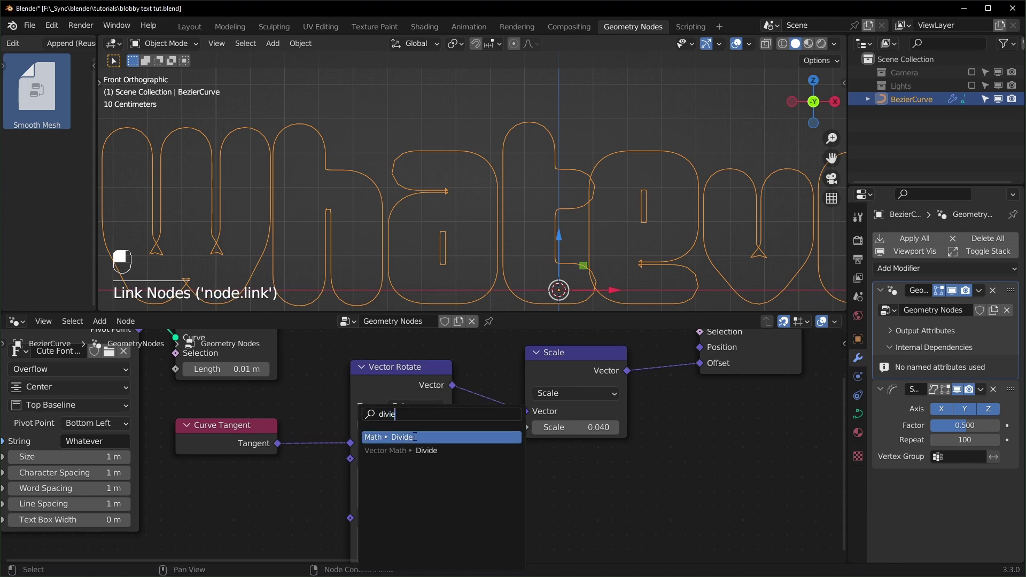
click(424, 437)
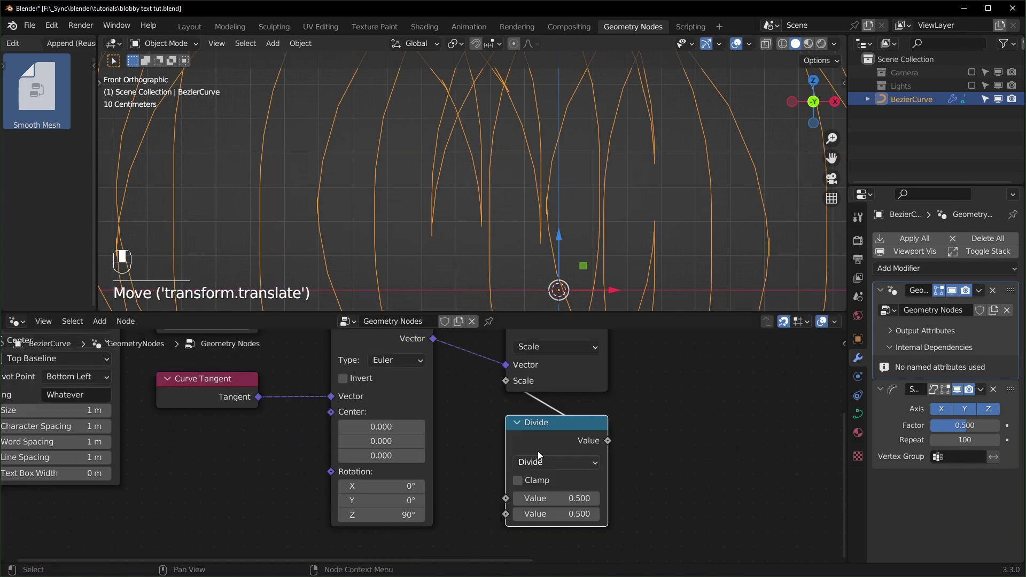
click(555, 513)
text(1000)
key(Return)
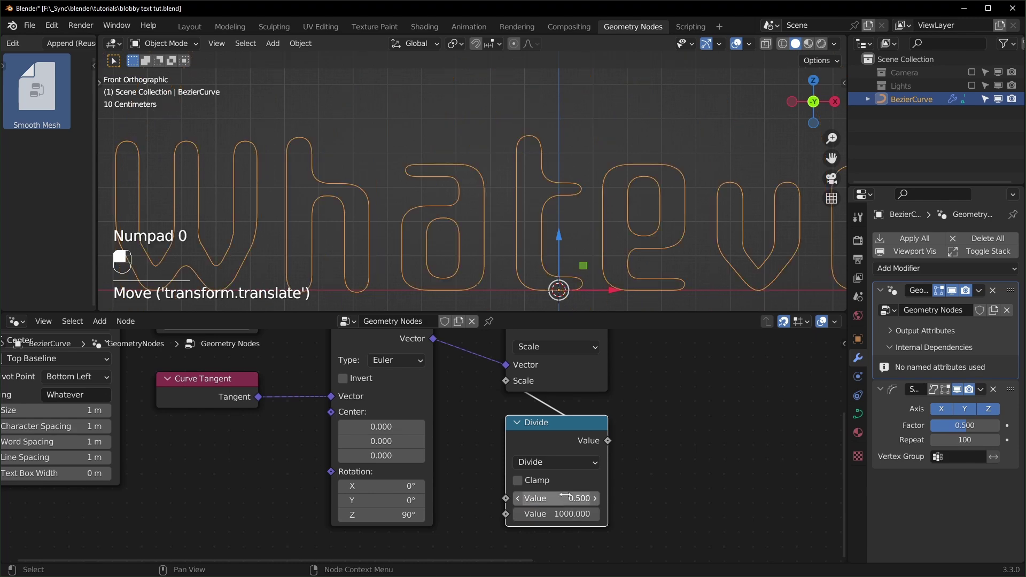
- Preview the output of the Volume to Mesh node in the viewport
shift+drag(554, 498, 529, 498)
shift+right_click(553, 499)
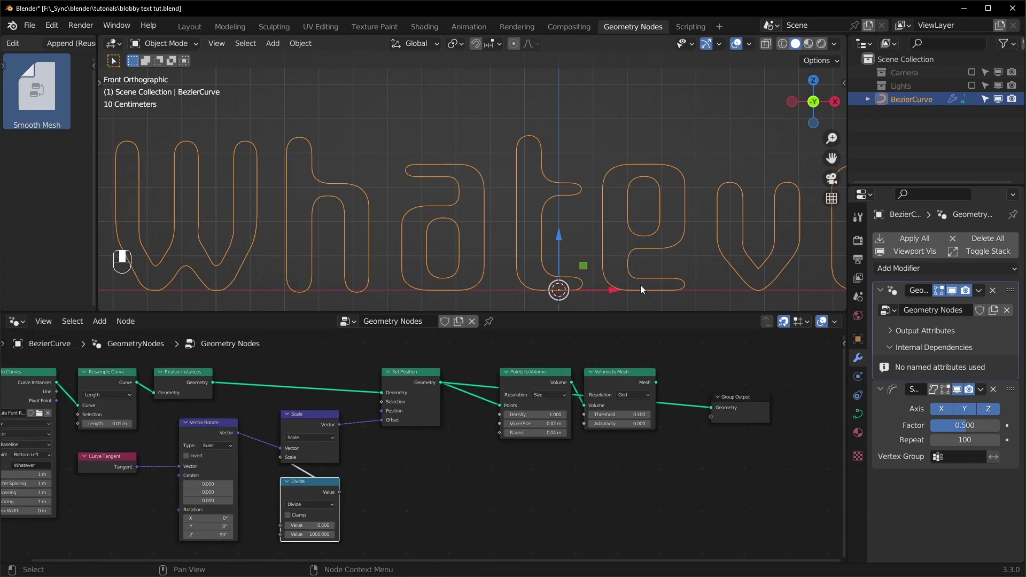
scroll(586, 486, down, 2)
scroll(588, 485, up, 2)
alt+shift+click(620, 378)
scroll(575, 472, up, 4)
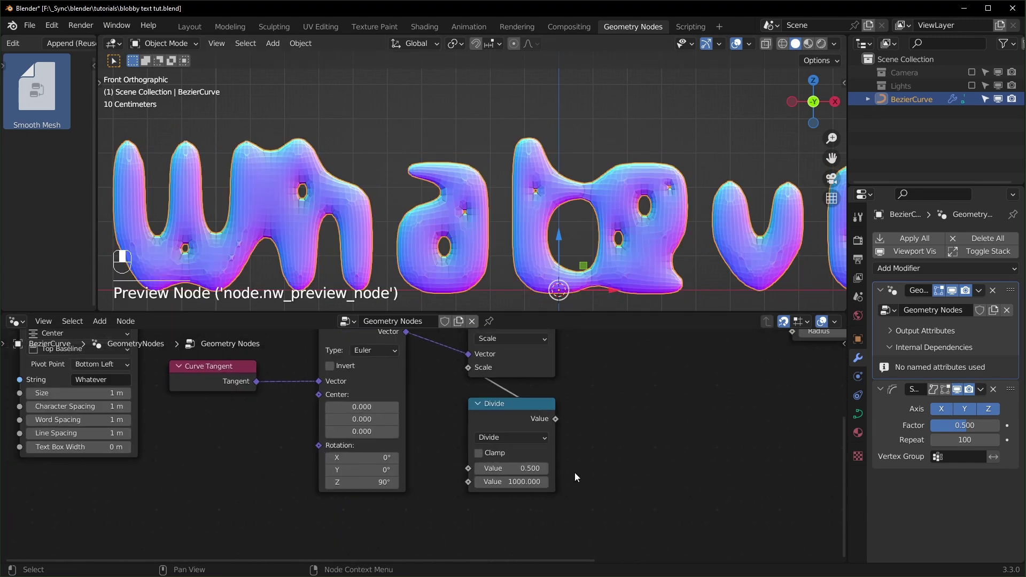
- Try a negative first value in the Divide node, and set it to 40.100 to fatten the letters
drag(482, 510, 315, 510)
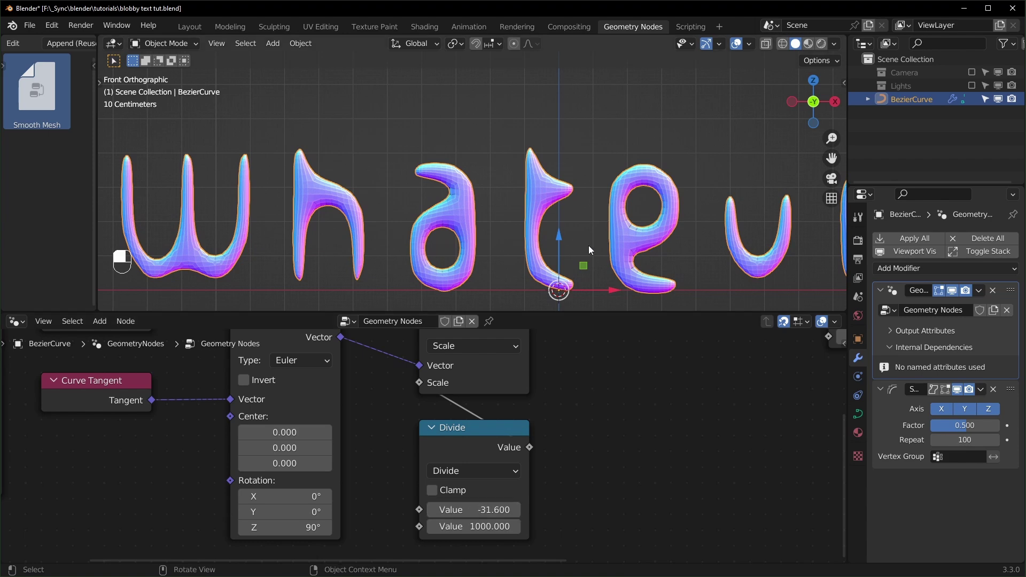
scroll(588, 249, down, 2)
shift+middle_drag(588, 249, 548, 234)
middle_drag(614, 505, 622, 499)
drag(502, 503, 706, 503)
scroll(496, 415, down, 3)
middle_drag(567, 416, 537, 469)
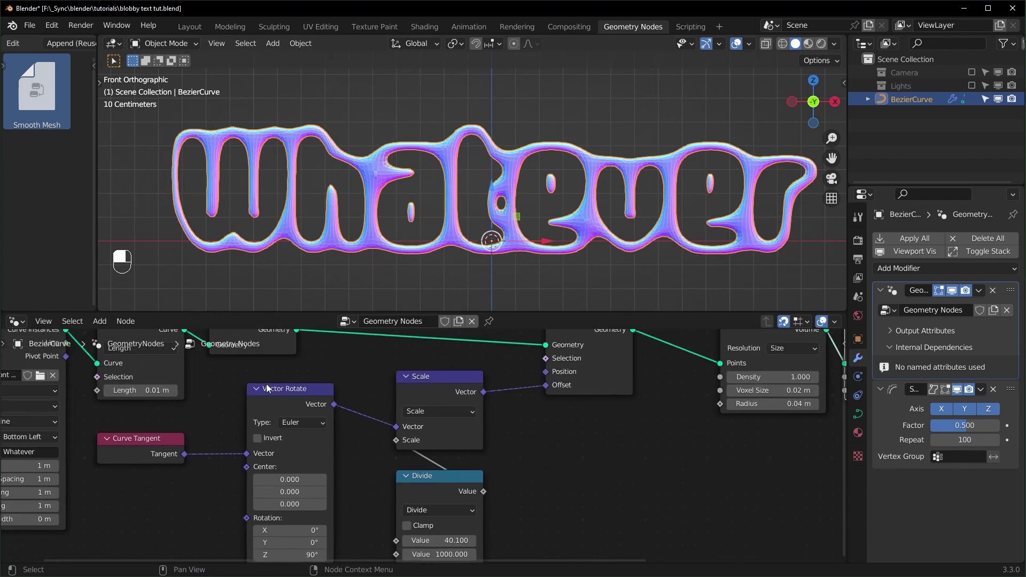
- Preview the output of the Set Position node to inspect the offset letter outlines
scroll(266, 383, down, 1)
middle_drag(267, 384, 332, 428)
alt+shift+click(614, 371)
scroll(579, 159, up, 5)
scroll(474, 200, up, 2)
scroll(477, 205, down, 5)
middle_drag(341, 370, 421, 379)
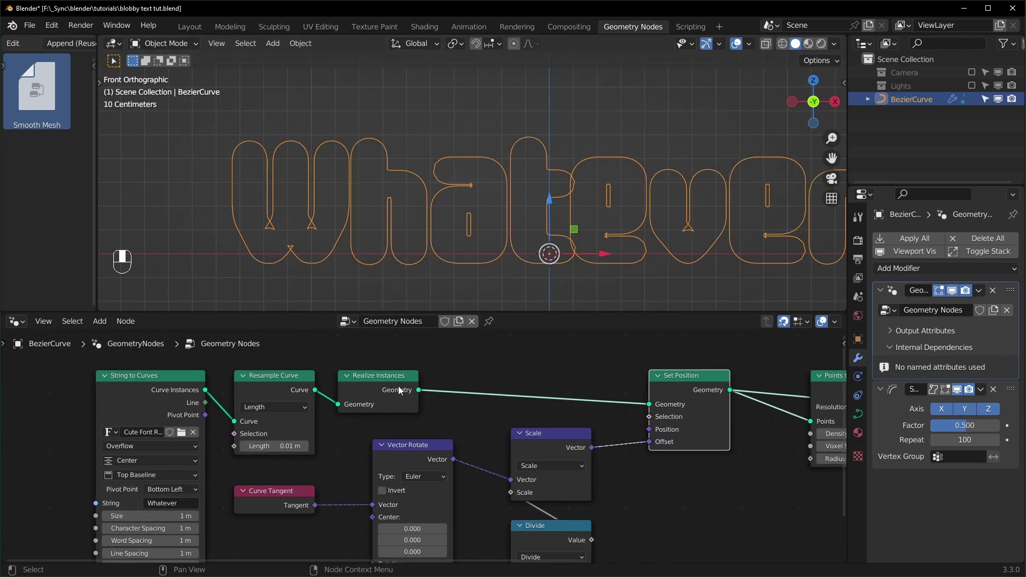
- Mute the Realize Instances node to compare the letter curves without it
click(378, 377)
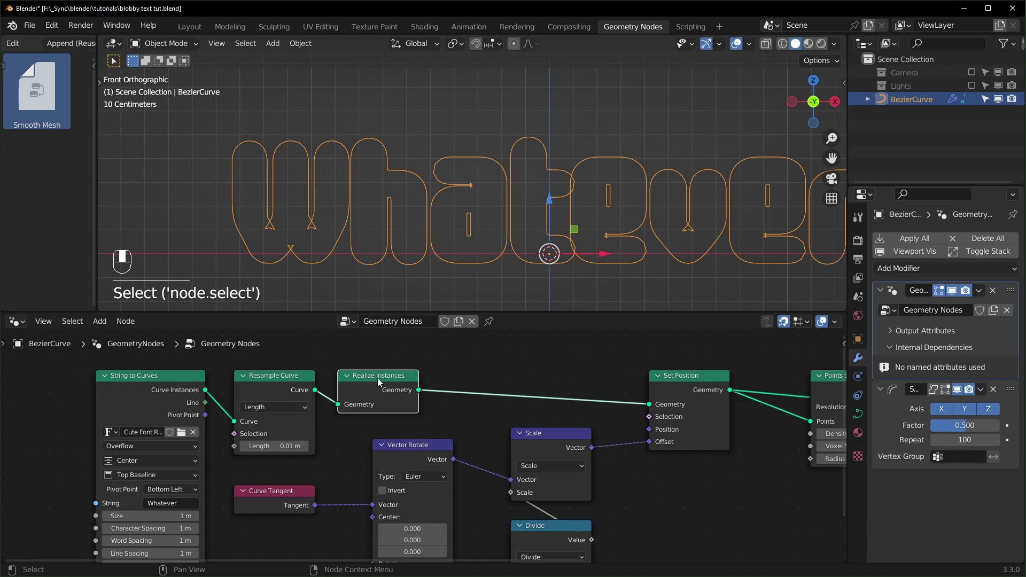
key(m)
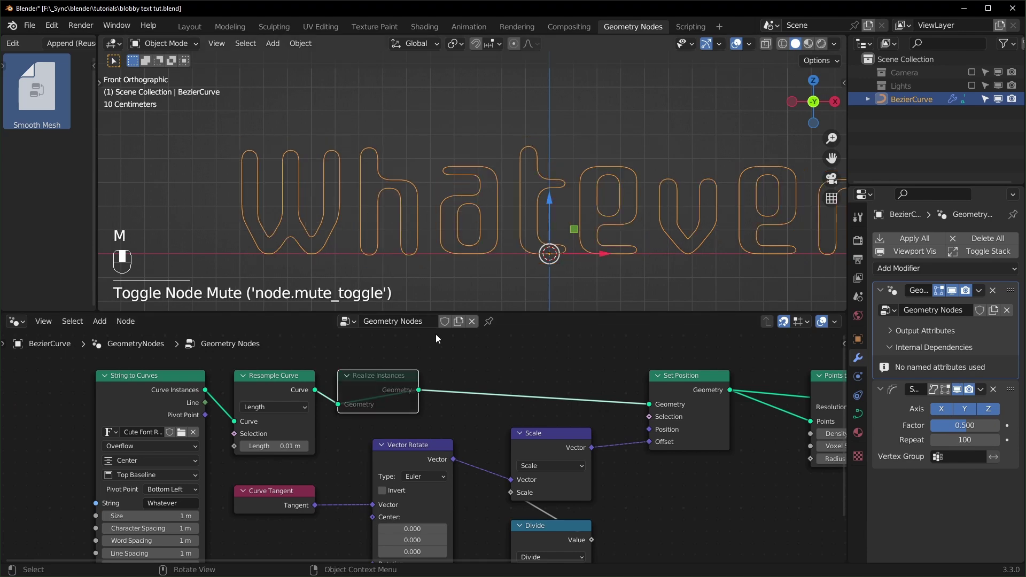
key(space)
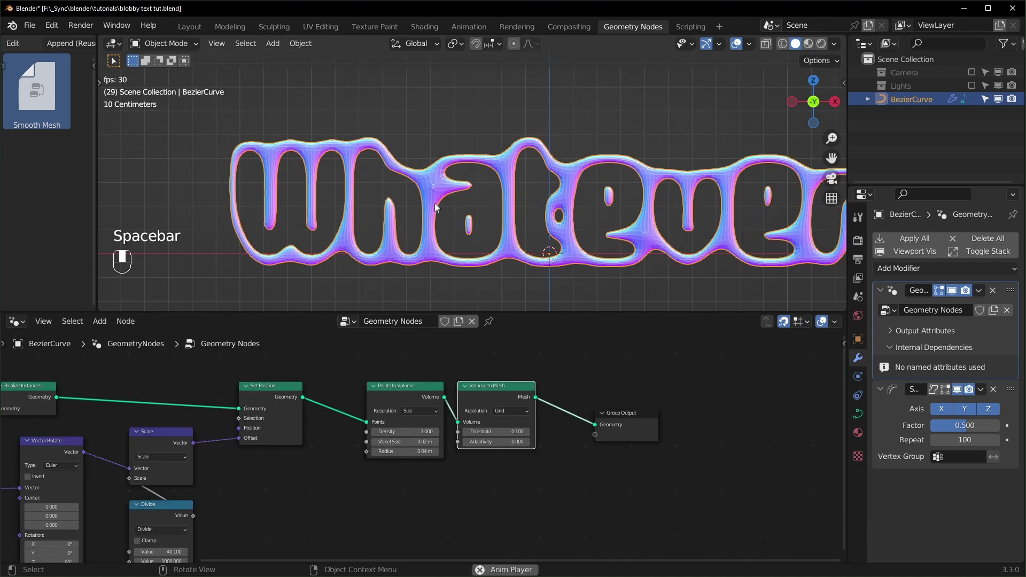
- Move the Points to Volume, Volume to Mesh and Group Output nodes farther right to free space after Set Position
middle_drag(387, 469, 442, 507)
drag(465, 507, 761, 370)
middle_drag(577, 467, 464, 472)
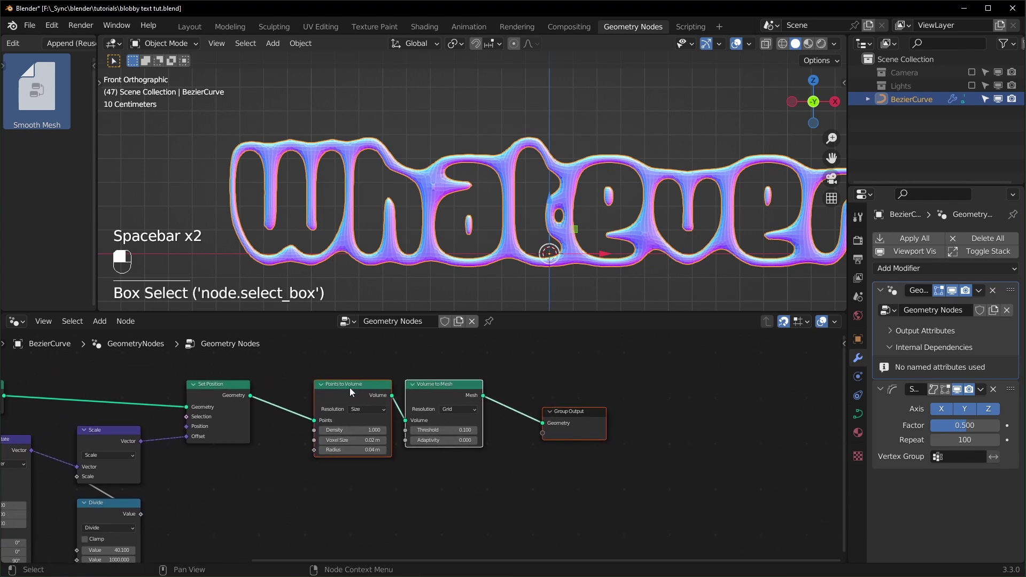
drag(350, 389, 689, 382)
scroll(373, 457, up, 3)
middle_drag(304, 447, 474, 456)
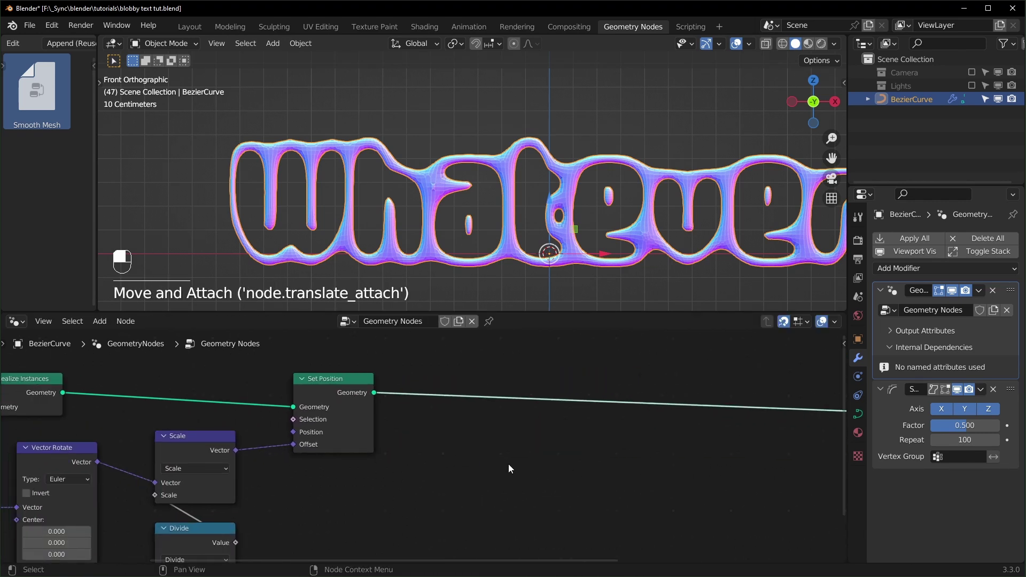
- Duplicate the Set Position node and insert the copy just before Points to Volume
click(327, 384)
key(shift+d)
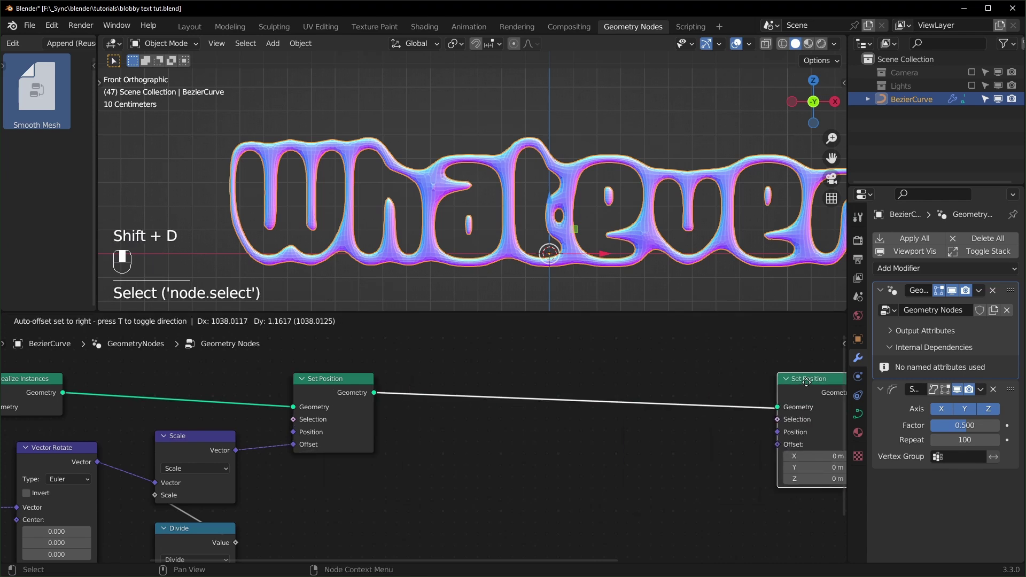
middle_drag(582, 413, 550, 414)
middle_drag(445, 473, 511, 454)
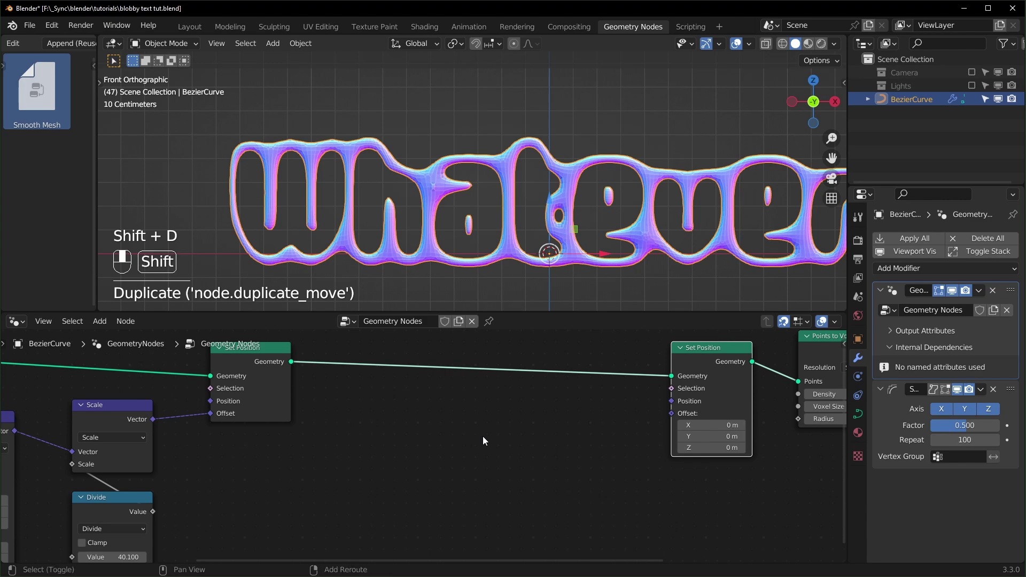
- Add a Noise Texture node in the free space between the two Set Position nodes
key(shift+a)
text(noi)
text(s)
click(515, 451)
scroll(415, 480, up, 2)
click(415, 480)
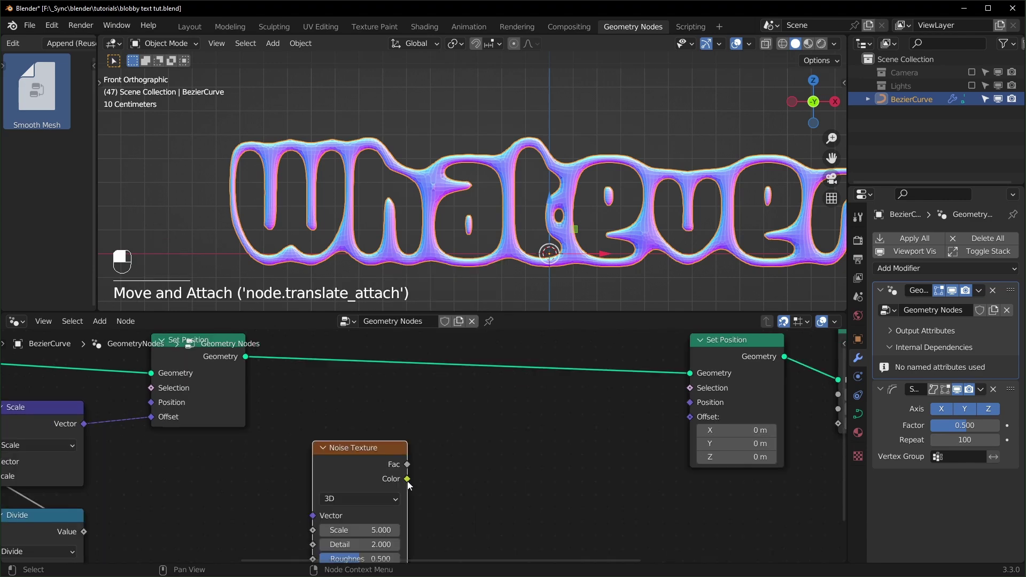
- Try connecting the Noise Texture's Color output directly to the Offset of the second Set Position node
drag(407, 480, 457, 390)
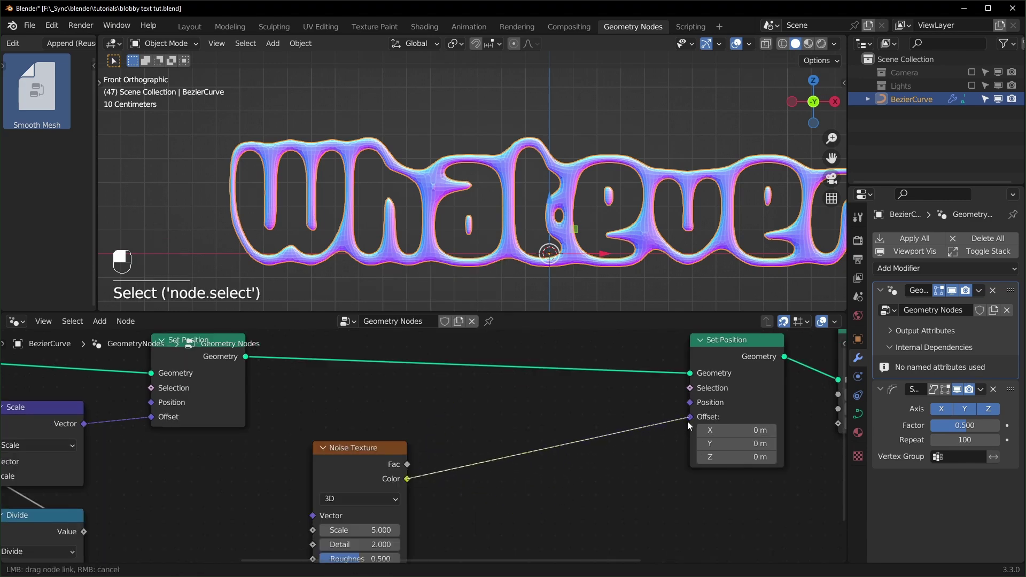
drag(690, 423, 690, 419)
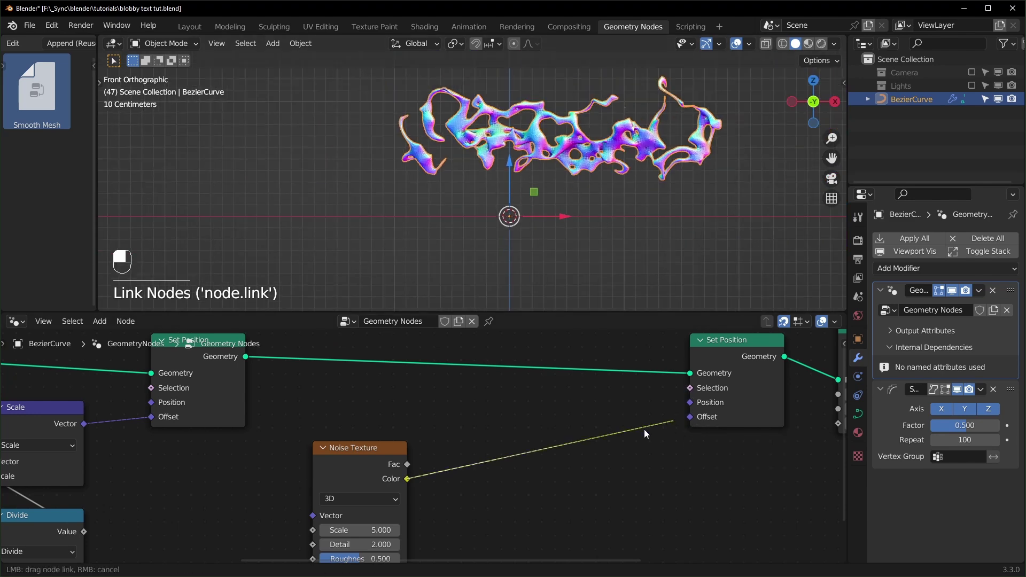
drag(607, 437, 414, 488)
- Add a Vector Math node set to Subtract on the Noise Texture's Color output, subtracting 0.5 on all three axes
drag(384, 443, 370, 402)
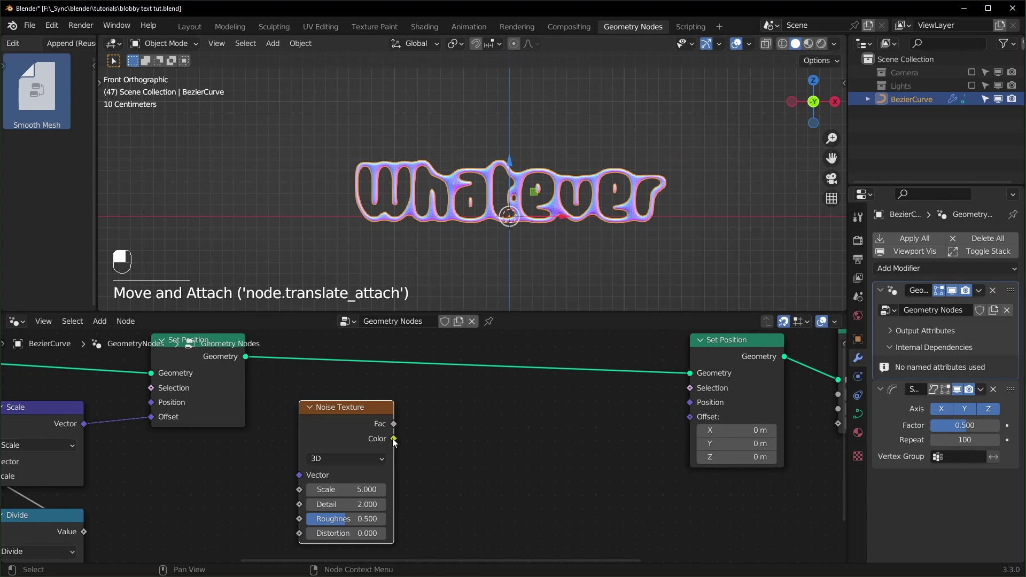
drag(463, 436, 460, 437)
text(subtr)
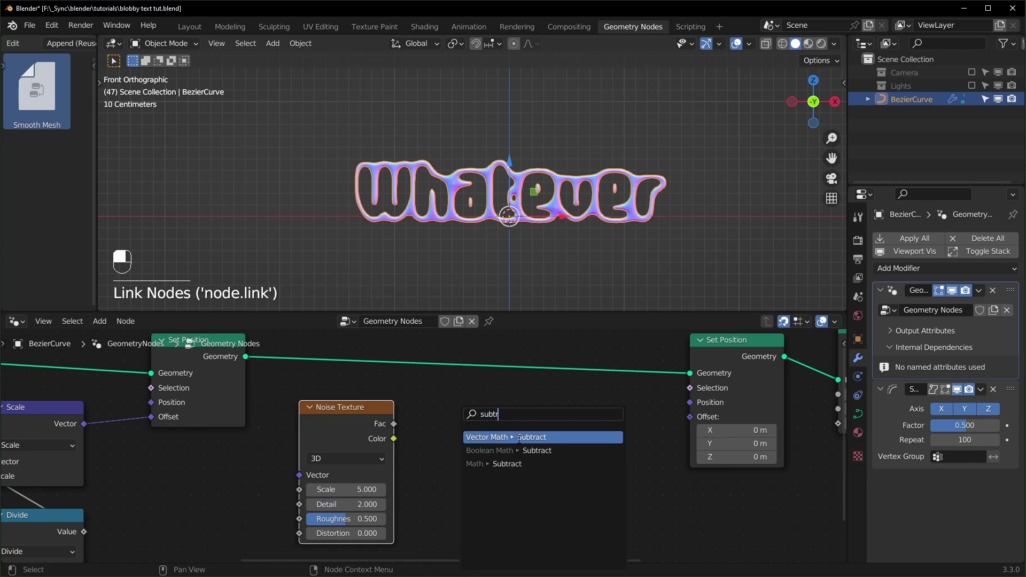
click(518, 437)
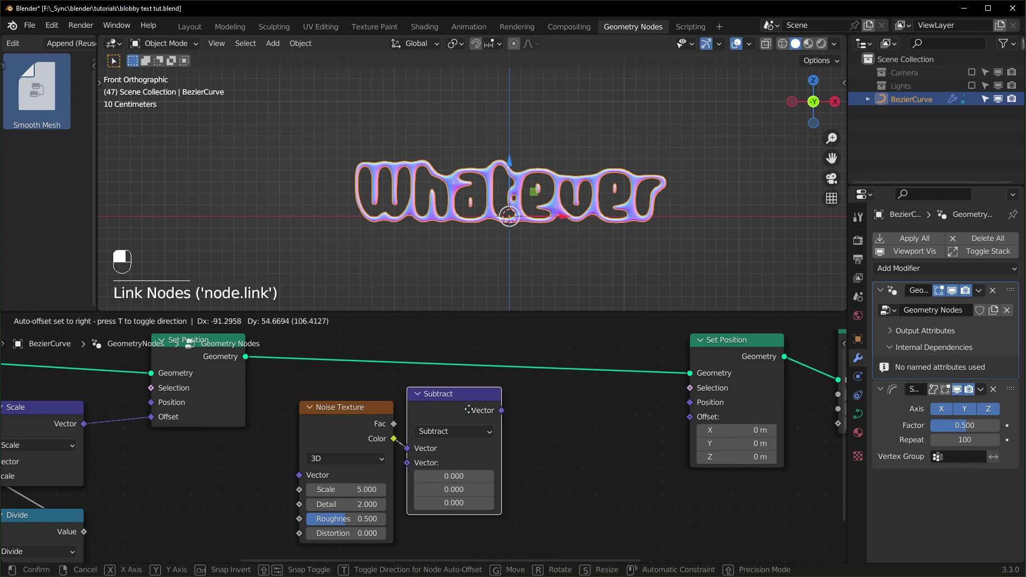
click(484, 480)
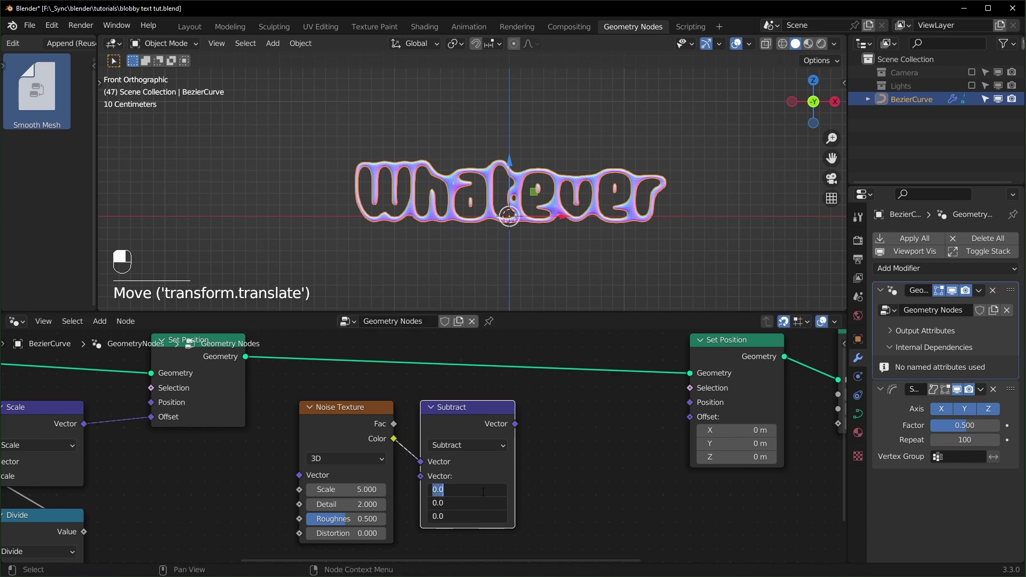
click(484, 492)
text(.5)
key(Return)
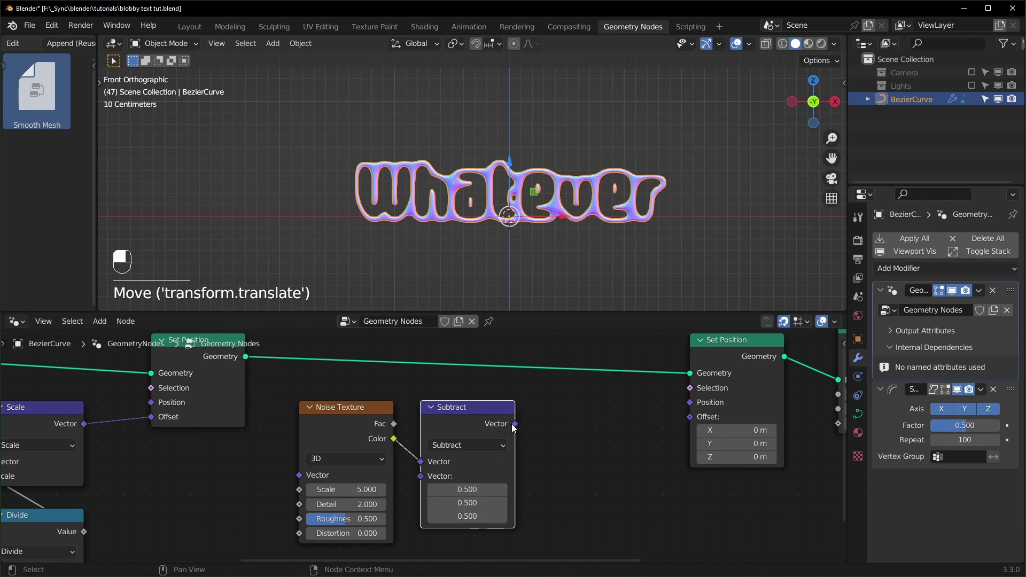
- Duplicate the Subtract node, connect the original's output to the copy, and set the copy's operation to Scale
key(shift+d)
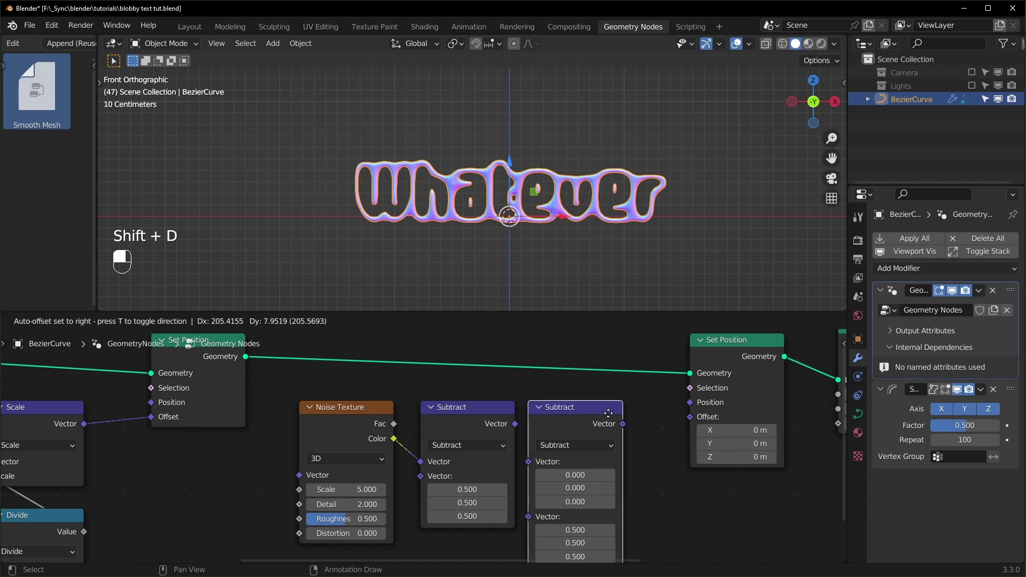
click(605, 423)
alt+right_drag(471, 460, 576, 463)
click(582, 446)
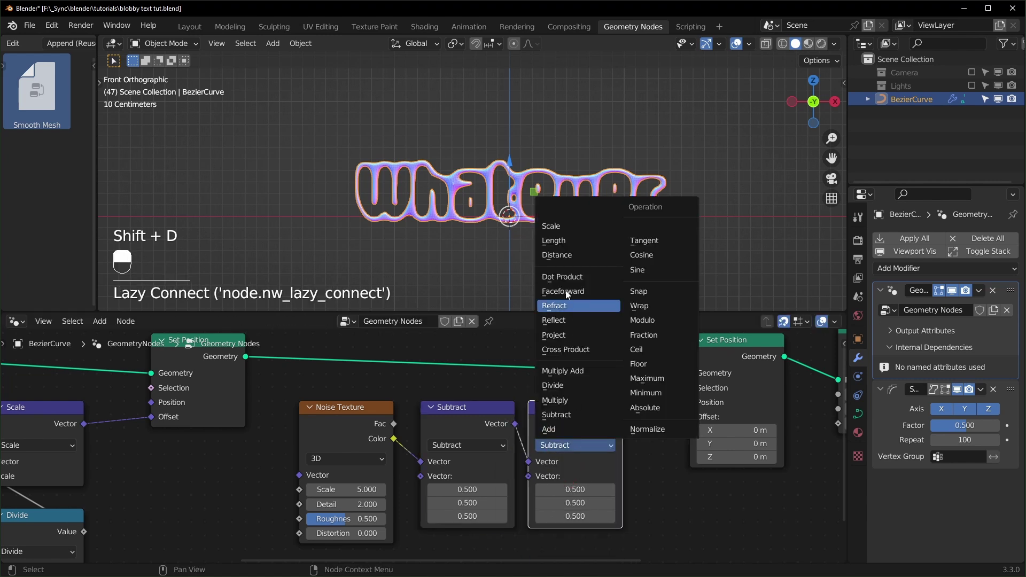
click(571, 227)
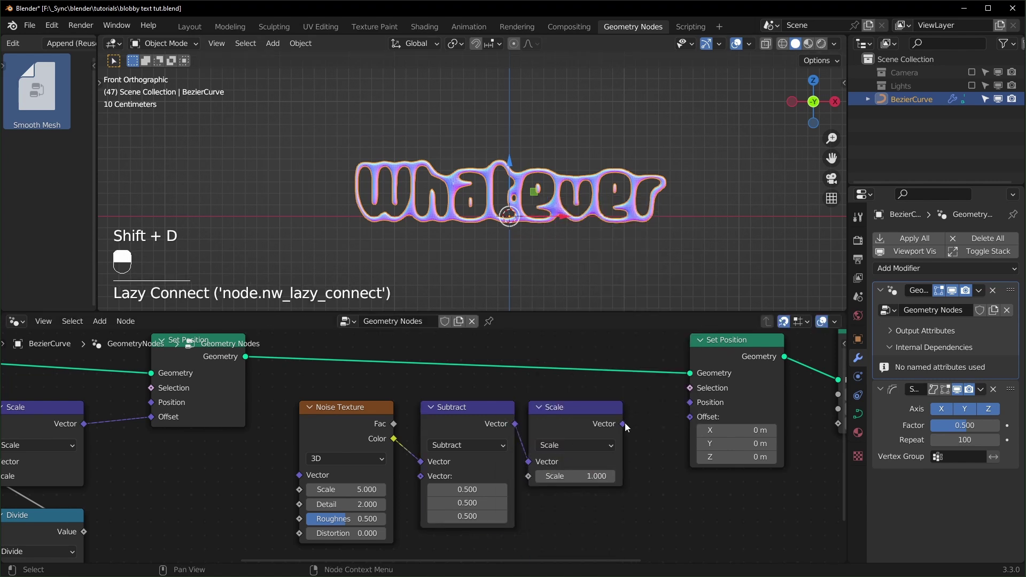
- Connect the Scale node's Vector output to the second Set Position node's Offset and set its Scale to 0.150
drag(630, 427, 688, 419)
scroll(606, 480, up, 1)
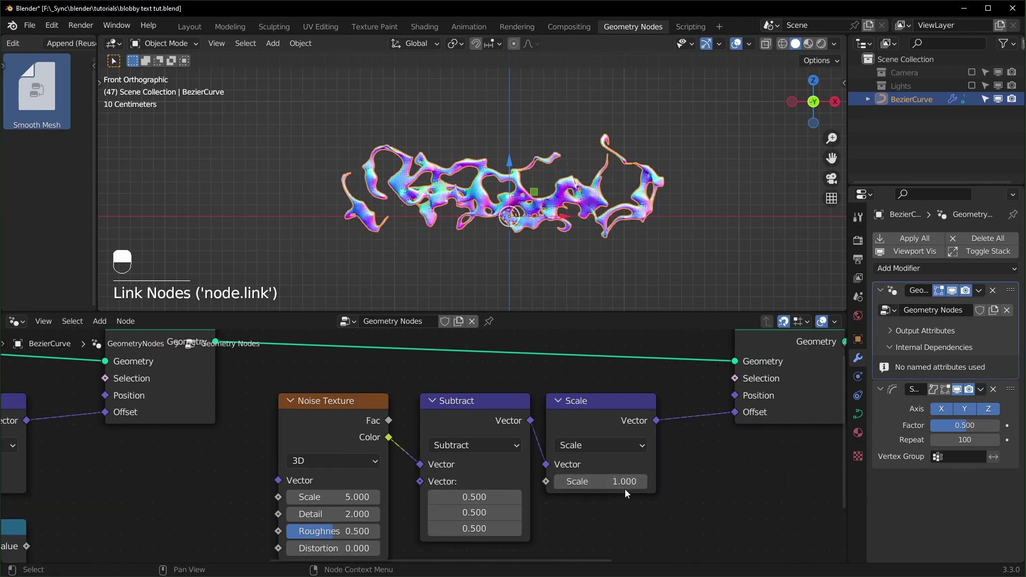
scroll(501, 277, up, 2)
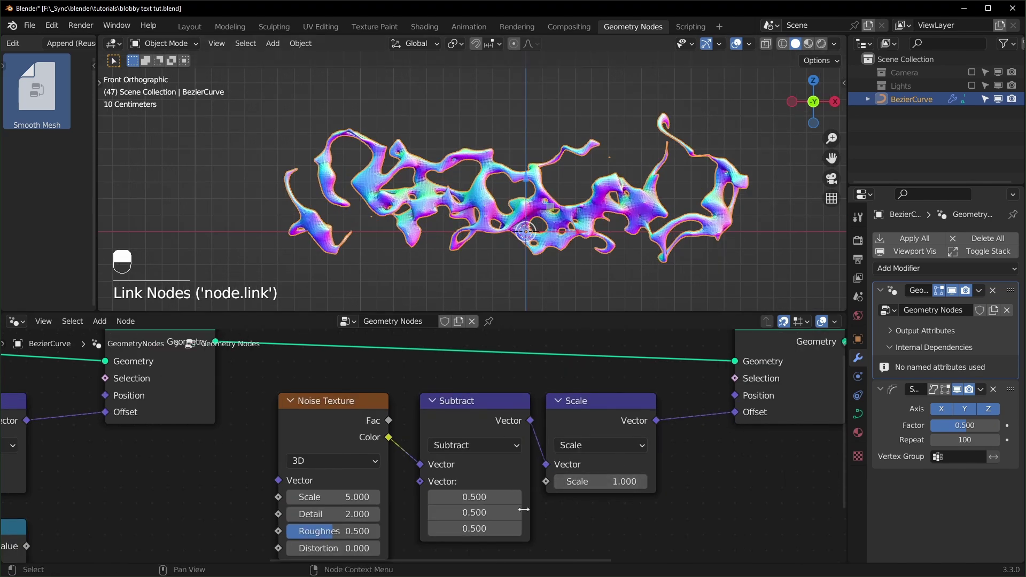
shift+drag(601, 482, 556, 481)
- Switch the Noise Texture to 4D, set its Detail to 0, and try out changes to its W value
middle_drag(333, 474, 399, 455)
click(394, 442)
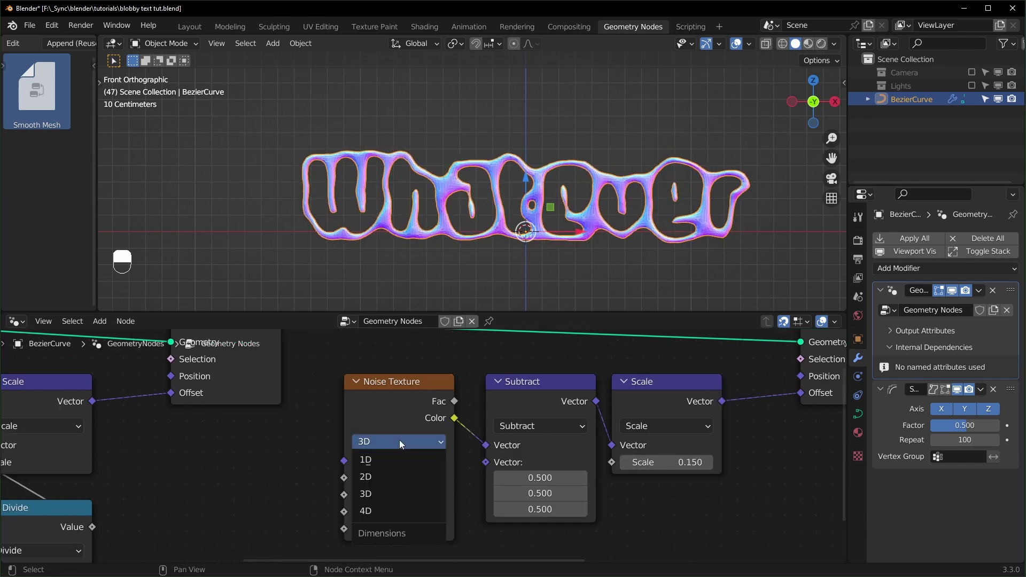
click(387, 511)
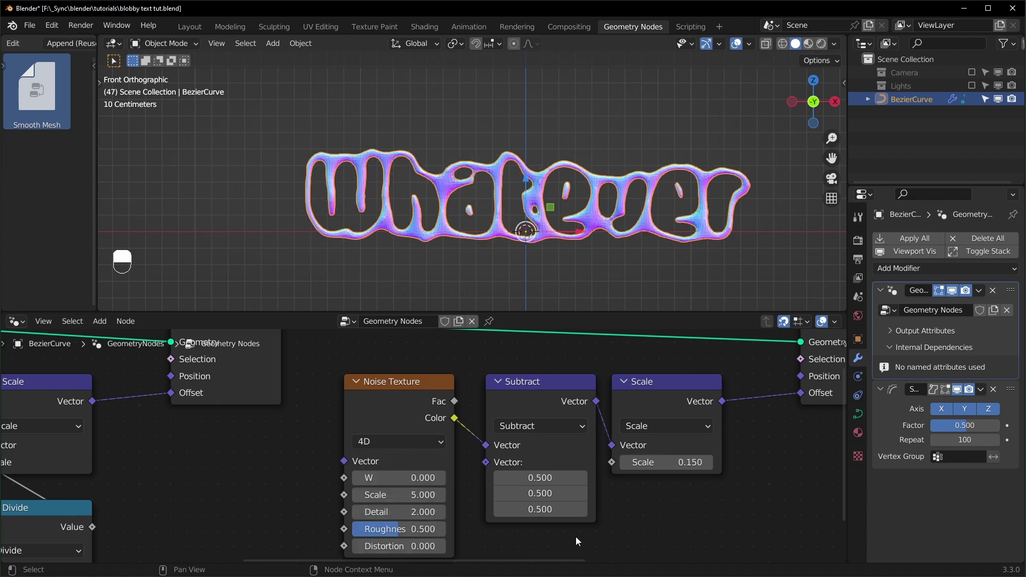
mouse_move(398, 478)
shift+mouse_down()
mouse_move(441, 478)
mouse_move(398, 478)
shift+mouse_up()
right_click(398, 478)
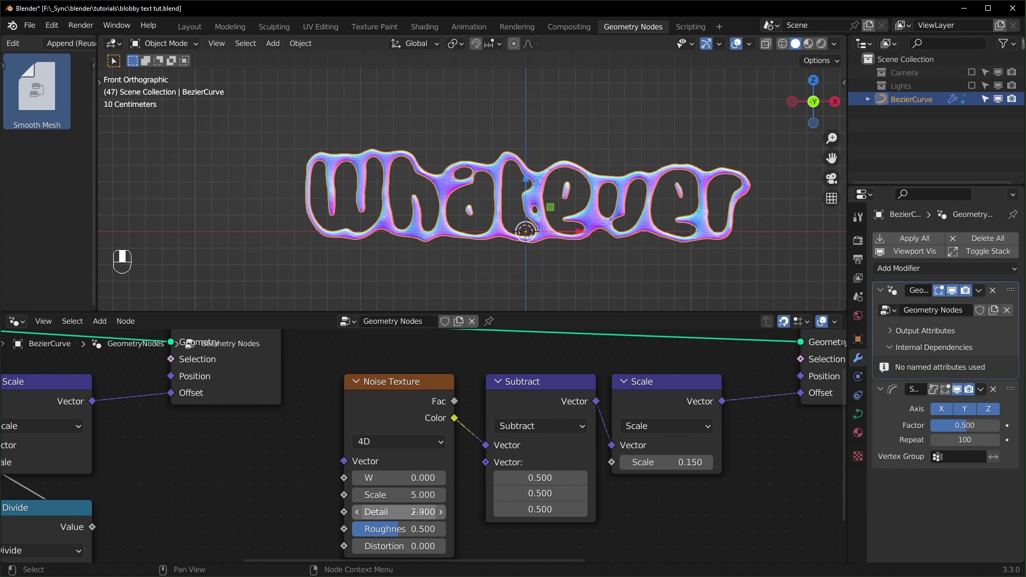
drag(417, 512, 395, 513)
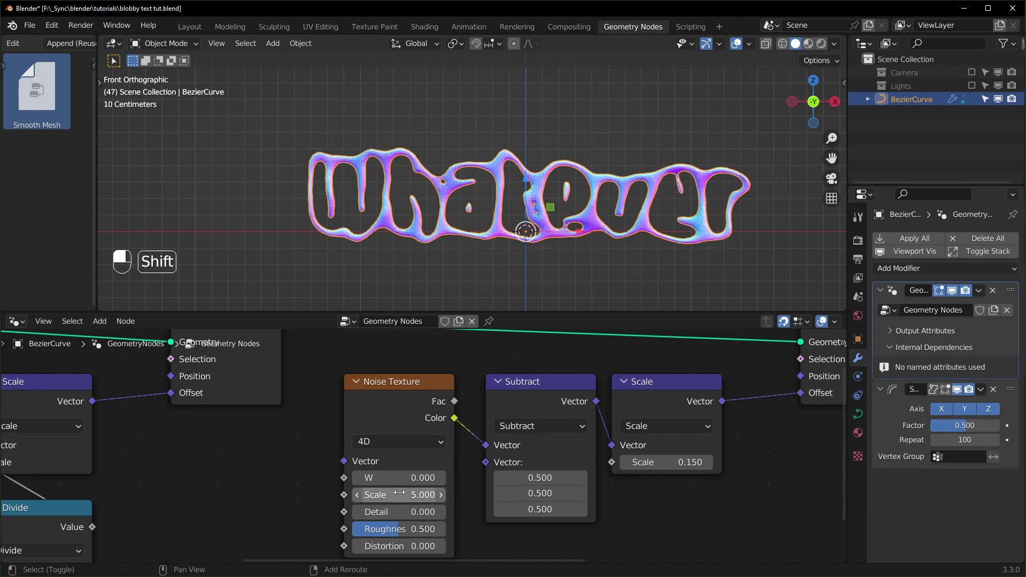
shift+drag(398, 478, 419, 478)
right_click(420, 477)
- Drive the Noise Texture's W input with the Seconds output of a new Scene Time node and play the animation
scroll(302, 482, down, 3)
middle_drag(338, 472, 424, 449)
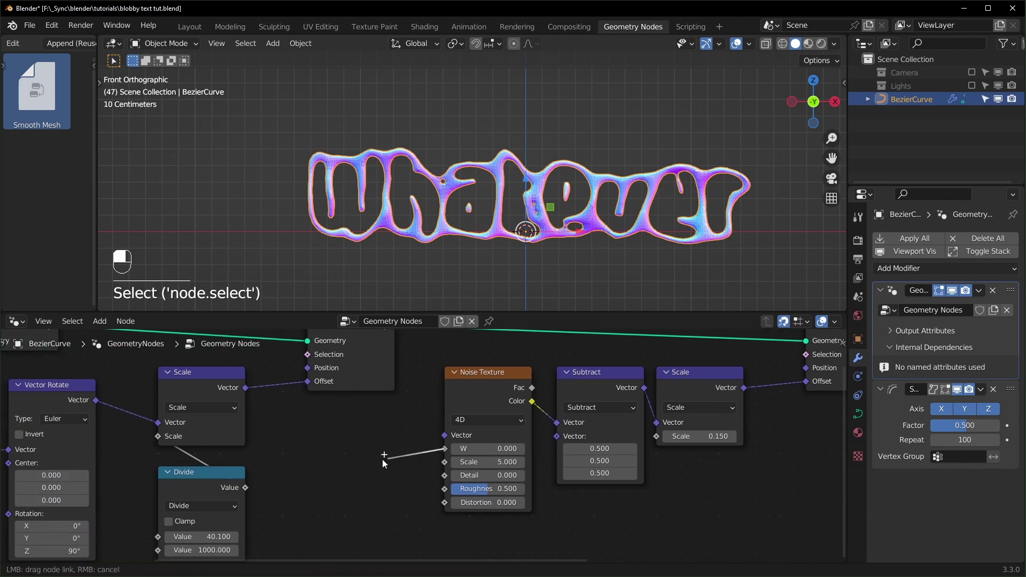
drag(378, 458, 368, 460)
text(time)
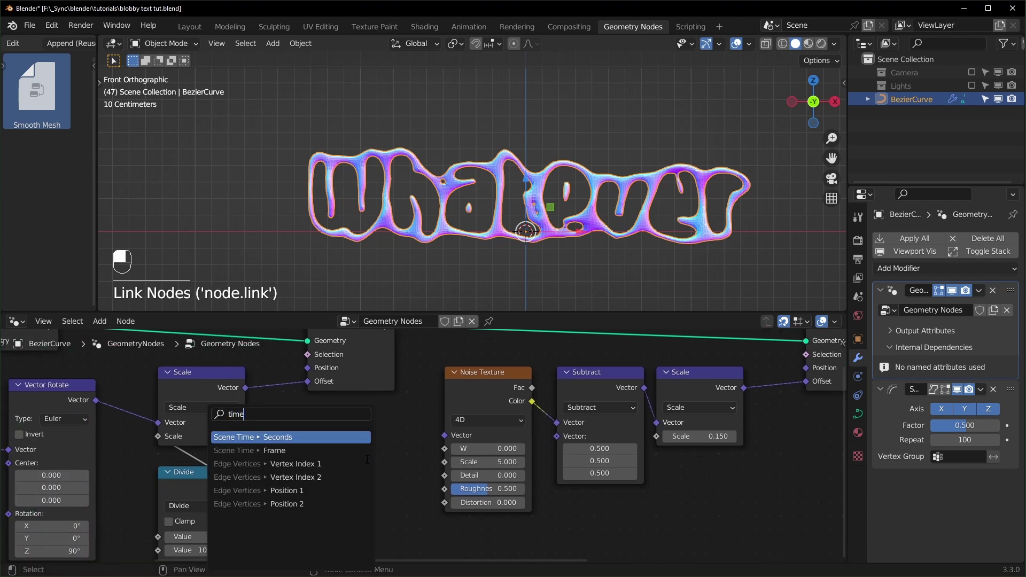
click(335, 437)
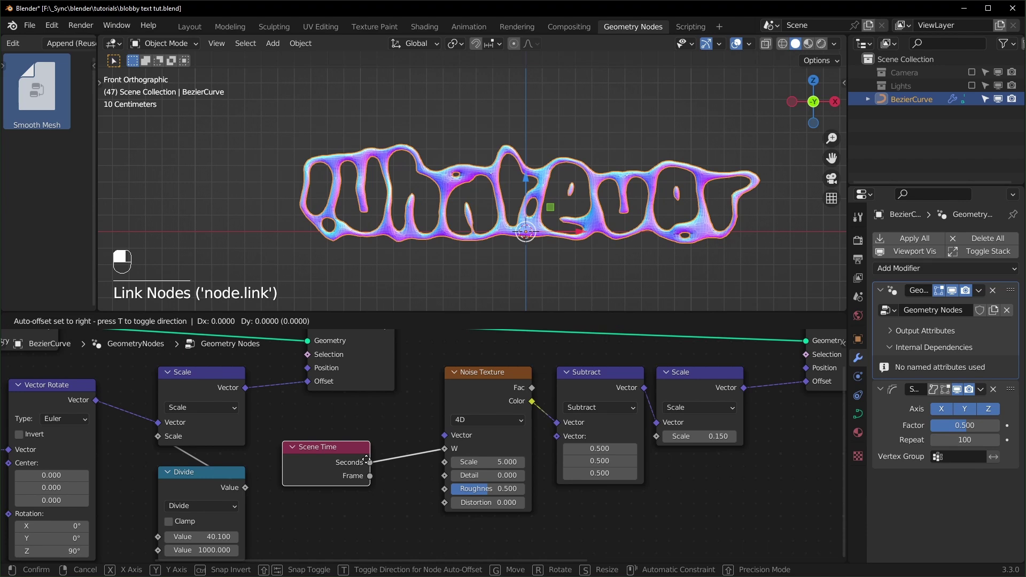
key(space)
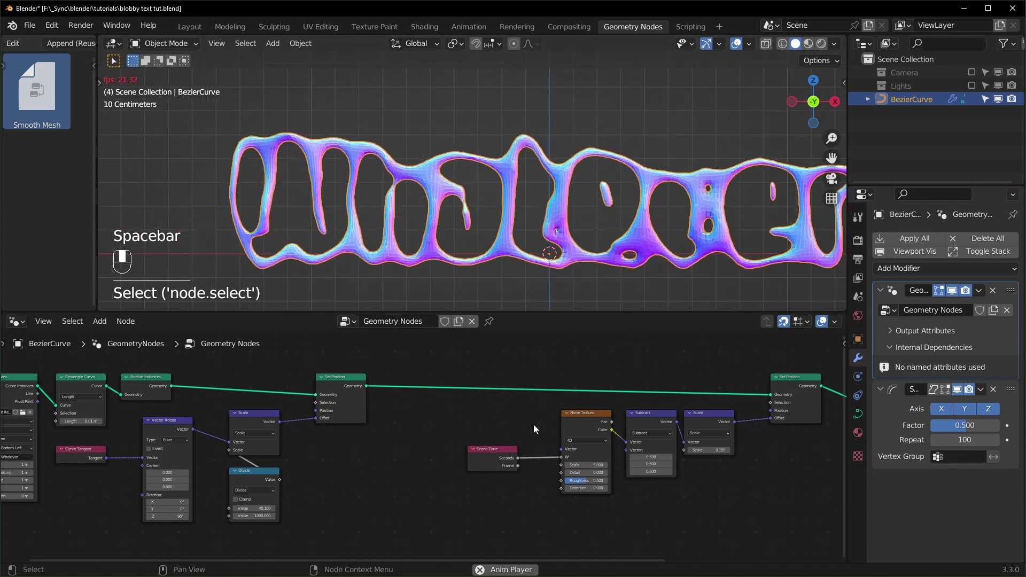
- Insert a Math node set to Divide between Scene Time and the Noise Texture's W, with a divisor of 14.6, and stop playback
scroll(433, 391, up, 4)
scroll(434, 393, up, 1)
middle_drag(434, 393, 465, 446)
drag(419, 447, 213, 450)
key(shift+a)
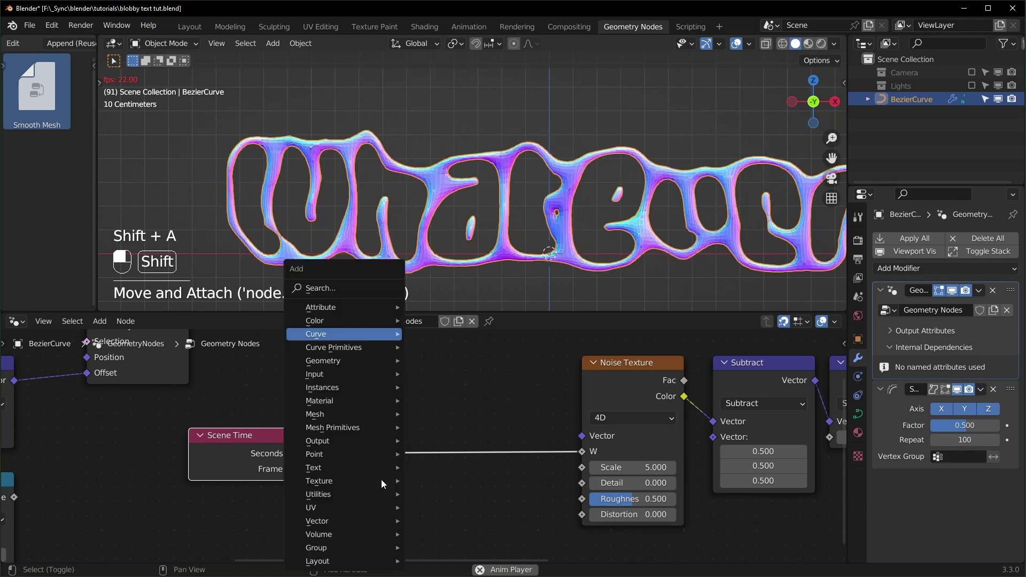
text(math)
key(Return)
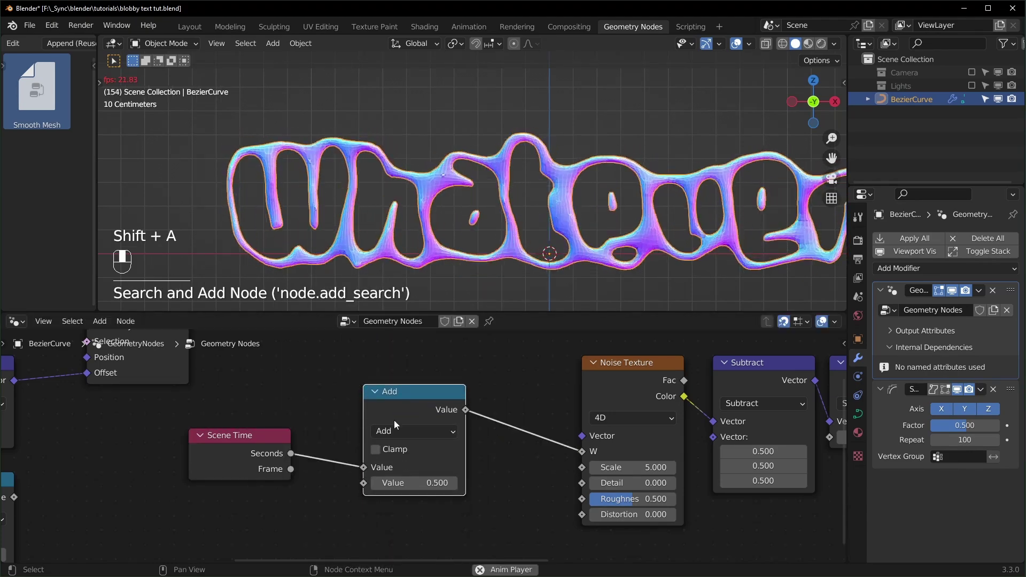
click(409, 427)
click(423, 435)
click(390, 296)
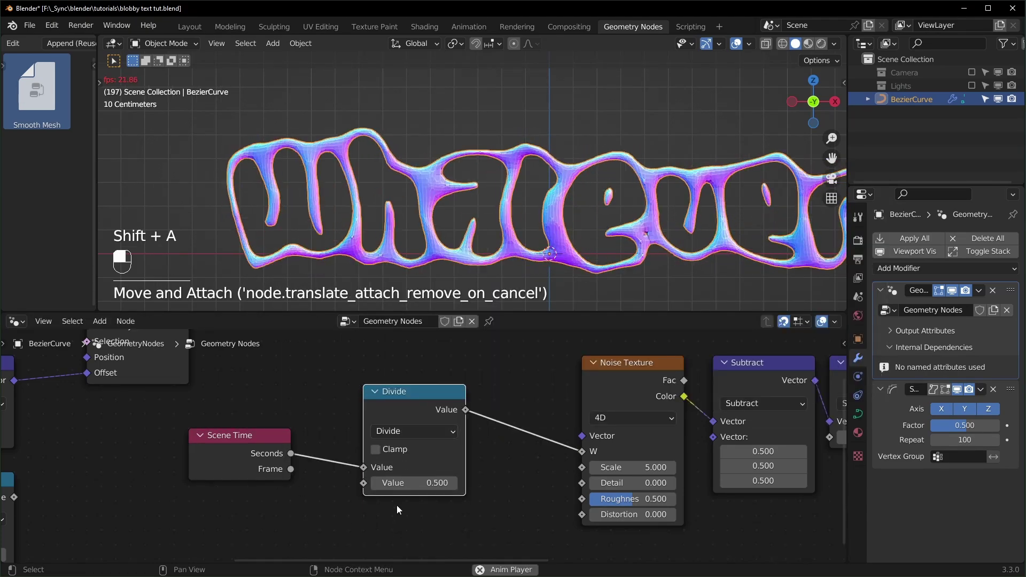
mouse_move(414, 483)
mouse_down()
mouse_move(457, 483)
mouse_move(412, 487)
mouse_up()
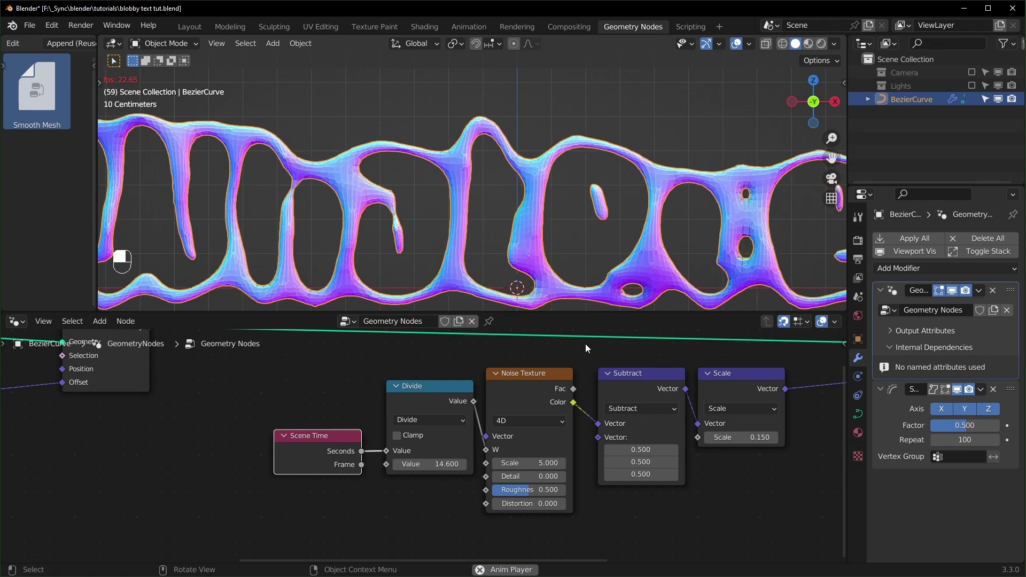
key(space)
- Try a Voxel Size of 0.01 m and a Radius of 0.02 m on the Points to Volume node
scroll(578, 423, down, 2)
middle_drag(578, 423, 254, 436)
scroll(676, 422, up, 5)
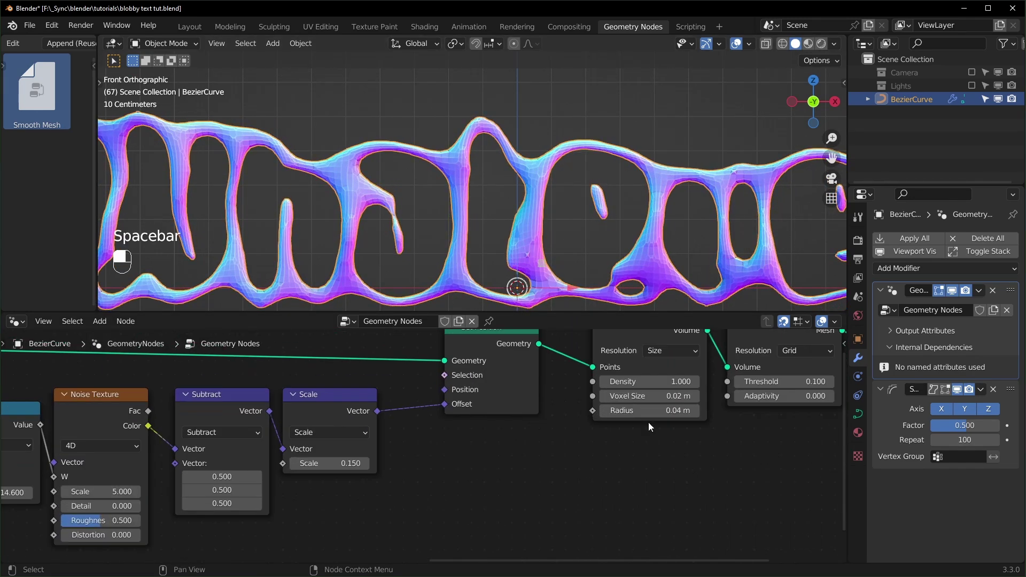
scroll(488, 439, up, 6)
middle_drag(675, 422, 396, 475)
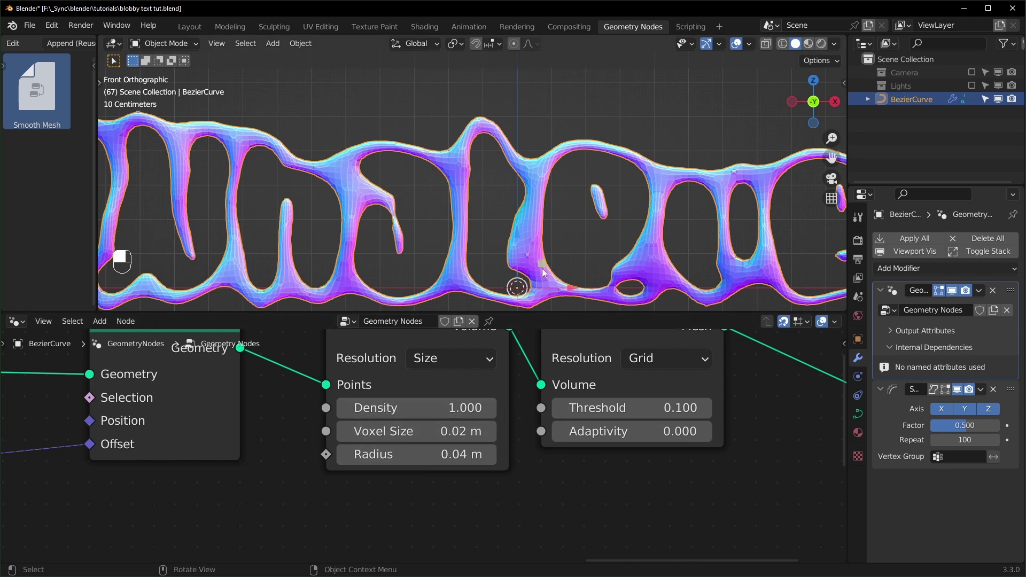
click(451, 428)
key(Return)
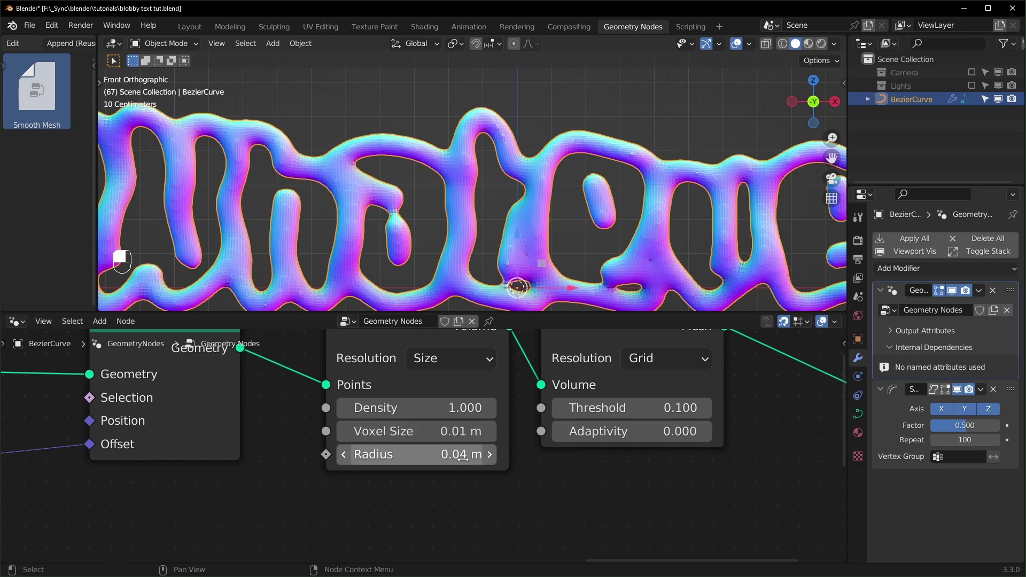
click(454, 455)
text(.02)
key(Return)
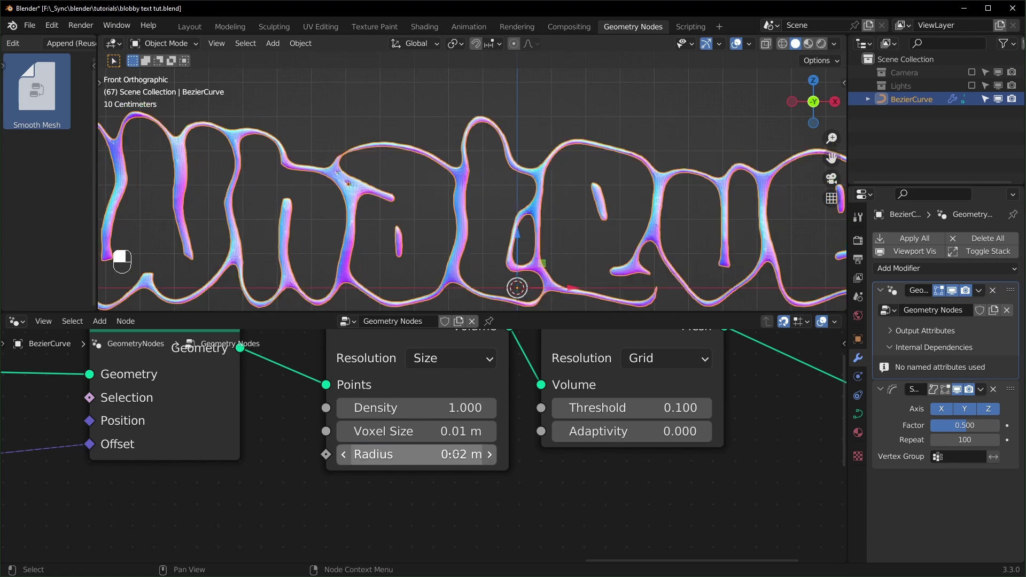
- Play the animation and examine the shape and depth of the letters from the front and the side
scroll(474, 287, down, 4)
shift+middle_drag(473, 287, 563, 284)
scroll(559, 268, up, 3)
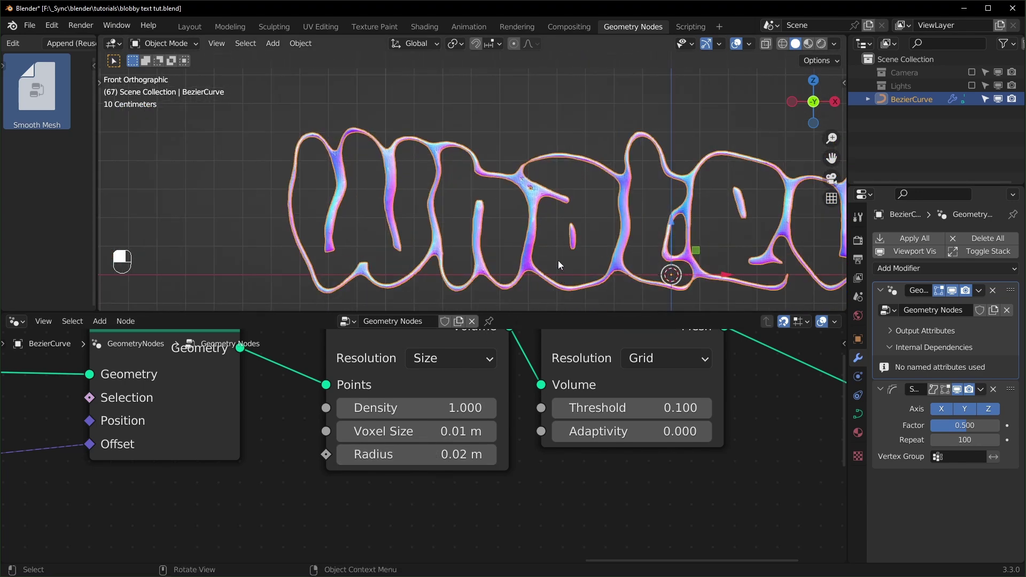
key(space)
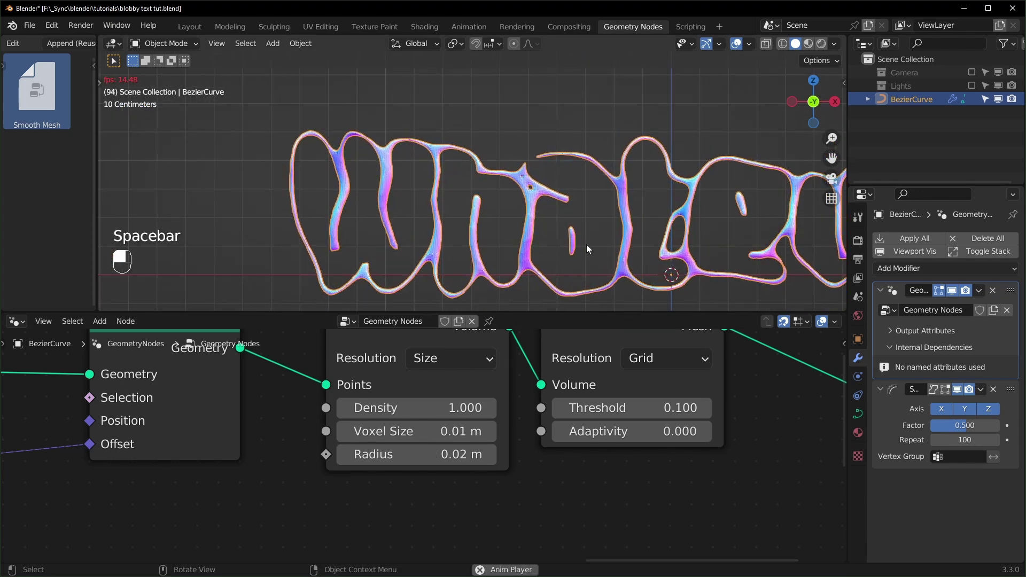
shift+middle_drag(586, 245, 505, 247)
scroll(521, 248, up, 4)
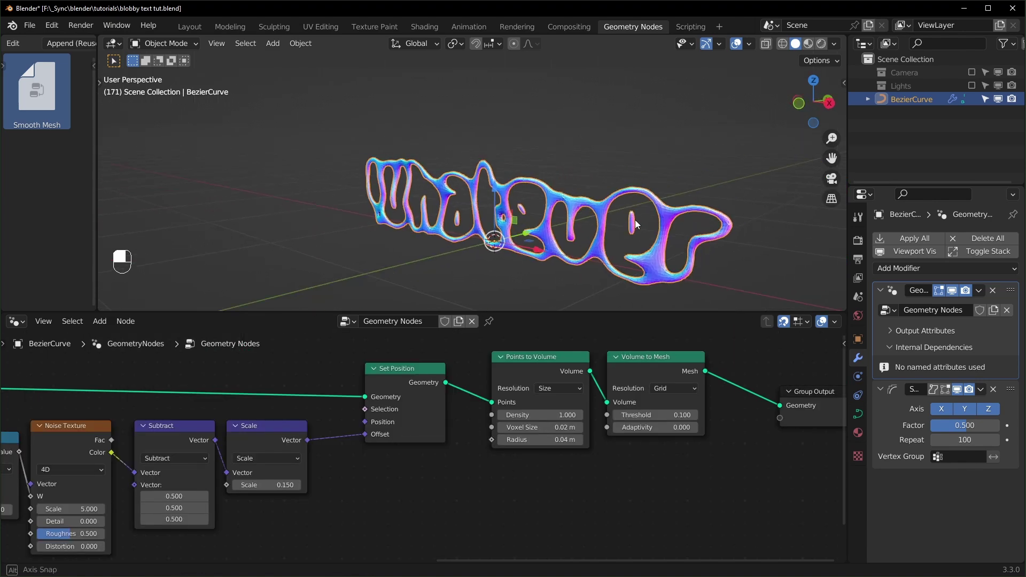
middle_drag(636, 161, 450, 212)
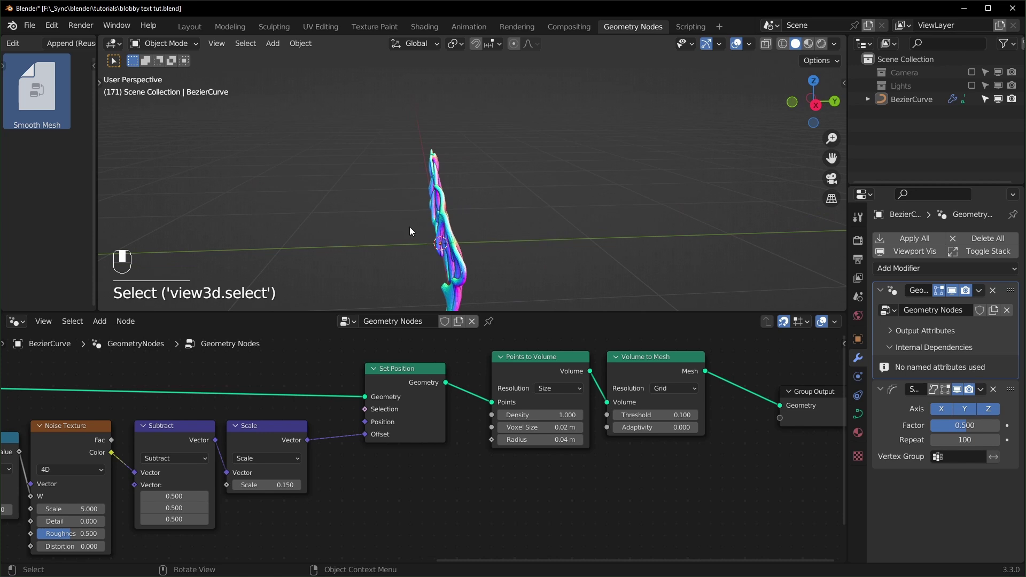
scroll(436, 465, down, 4)
- Move the nodes up to the first Set Position away from the noise nodes to make room between them
middle_drag(378, 474, 629, 475)
mouse_move(295, 464)
middle_down()
mouse_move(459, 464)
mouse_move(707, 439)
middle_up()
scroll(438, 445, down, 3)
drag(137, 370, 508, 529)
drag(520, 399, 411, 390)
- Insert a Duplicate Elements node after the first Set Position node and set its domain to Spline
scroll(482, 425, up, 5)
middle_drag(560, 443, 441, 464)
scroll(449, 459, up, 2)
middle_drag(444, 253, 505, 247)
click(470, 470)
key(shift+a)
text(dupli)
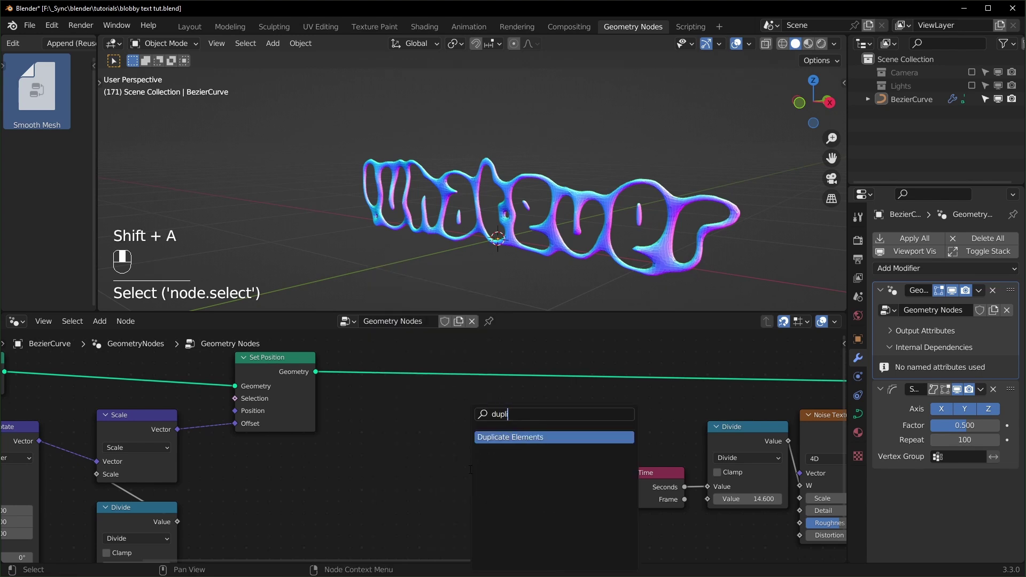
text(l)
click(490, 438)
click(386, 450)
scroll(386, 449, up, 2)
click(386, 448)
click(373, 372)
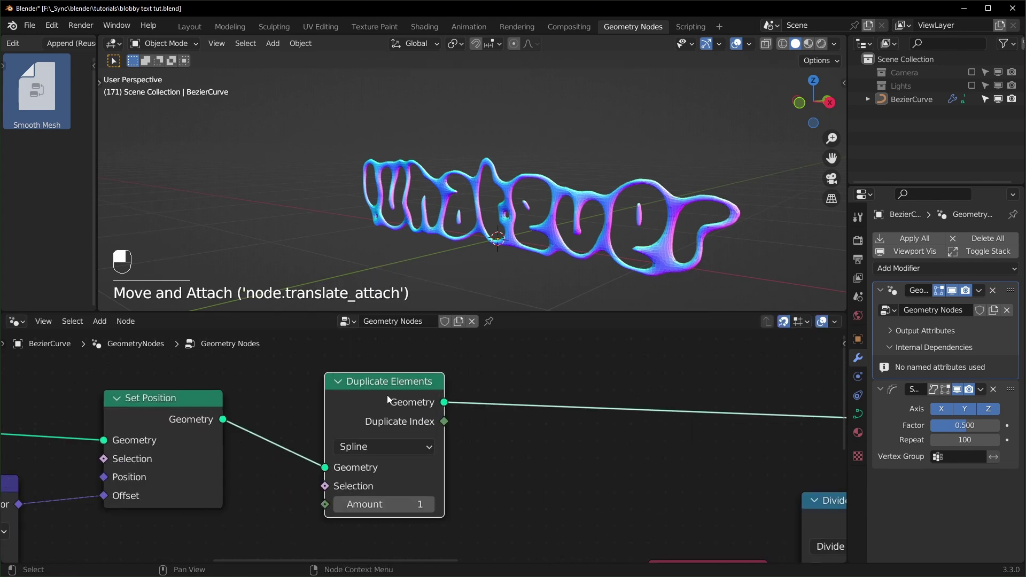
- Duplicate the first Set Position node and insert the copy on the geometry link after Duplicate Elements
click(165, 409)
key(shift+d)
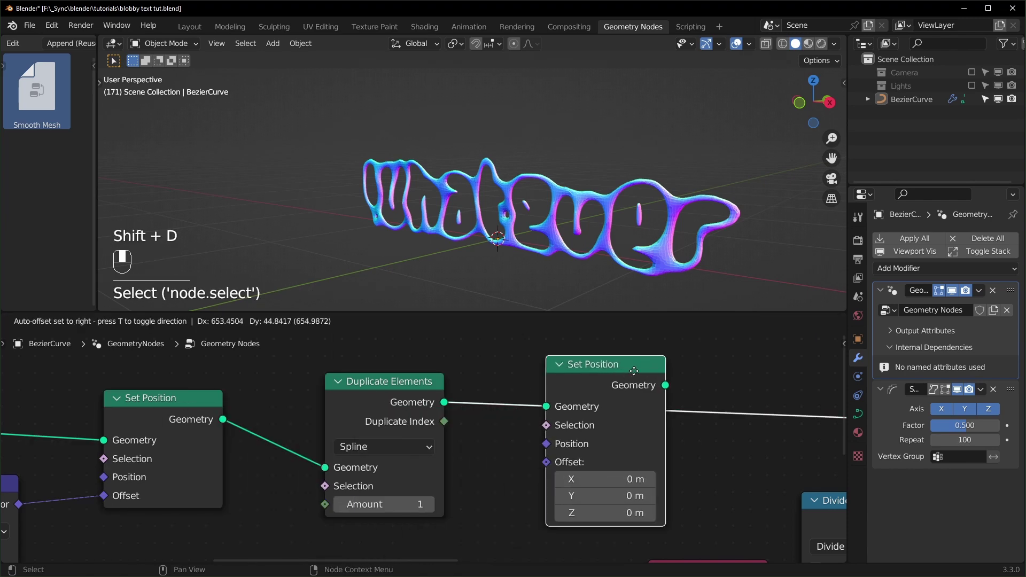
click(639, 382)
scroll(638, 381, down, 4)
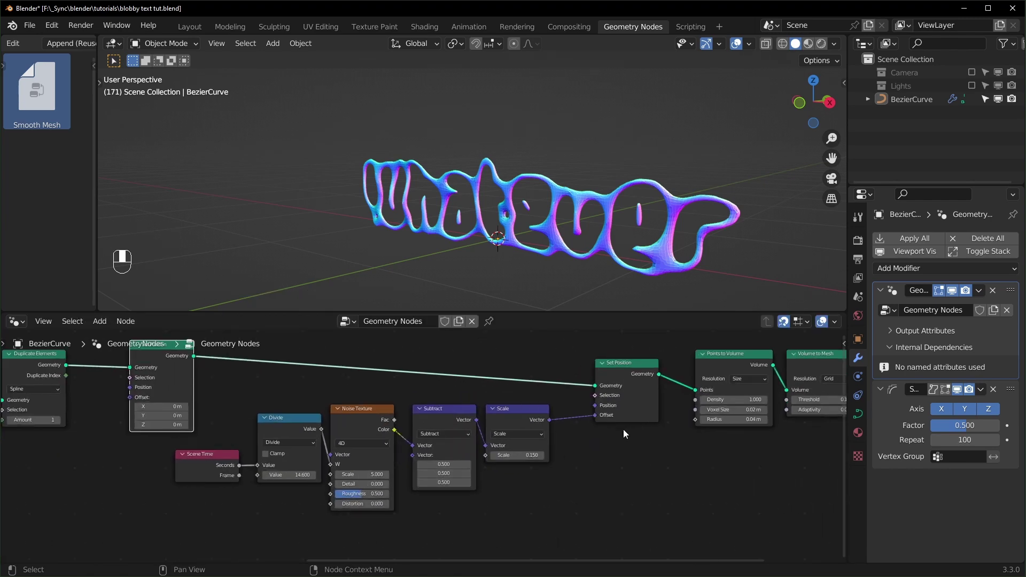
- Move the time and noise nodes below the geometry link and place the new Set Position node beside Duplicate Elements
drag(202, 522, 547, 496)
key(g)
scroll(491, 419, up, 3)
middle_drag(235, 486, 520, 527)
middle_drag(422, 476, 527, 484)
scroll(472, 373, down, 1)
drag(472, 374, 420, 376)
scroll(452, 440, up, 2)
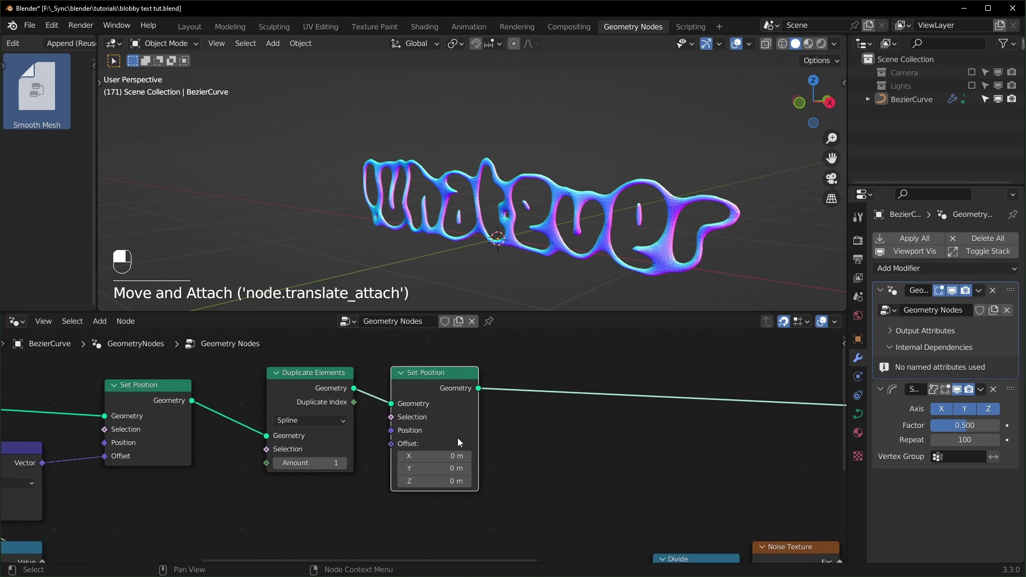
- Try connecting Duplicate Index directly to the Offset of the new Set Position node
middle_drag(458, 438, 493, 451)
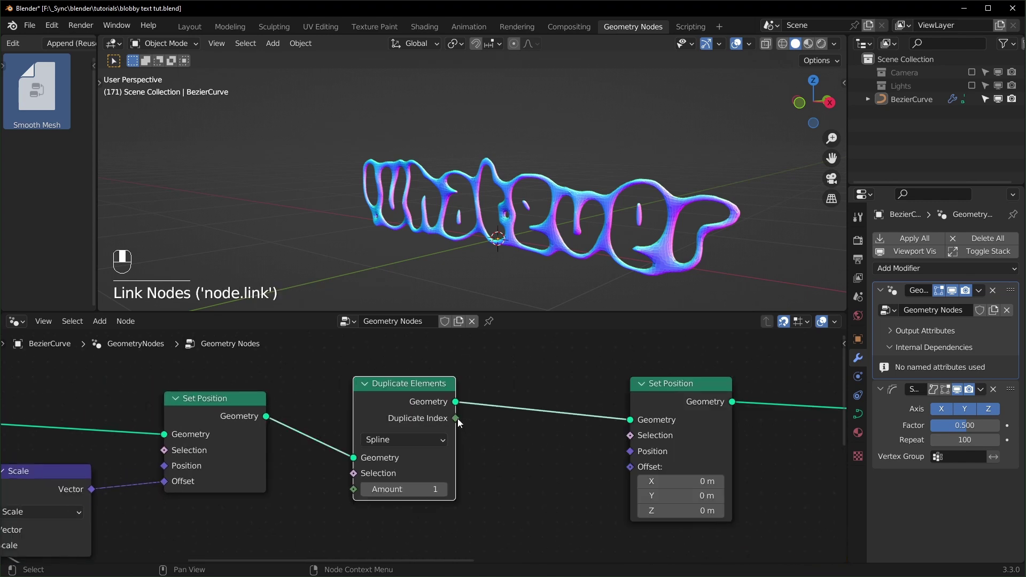
click(458, 418)
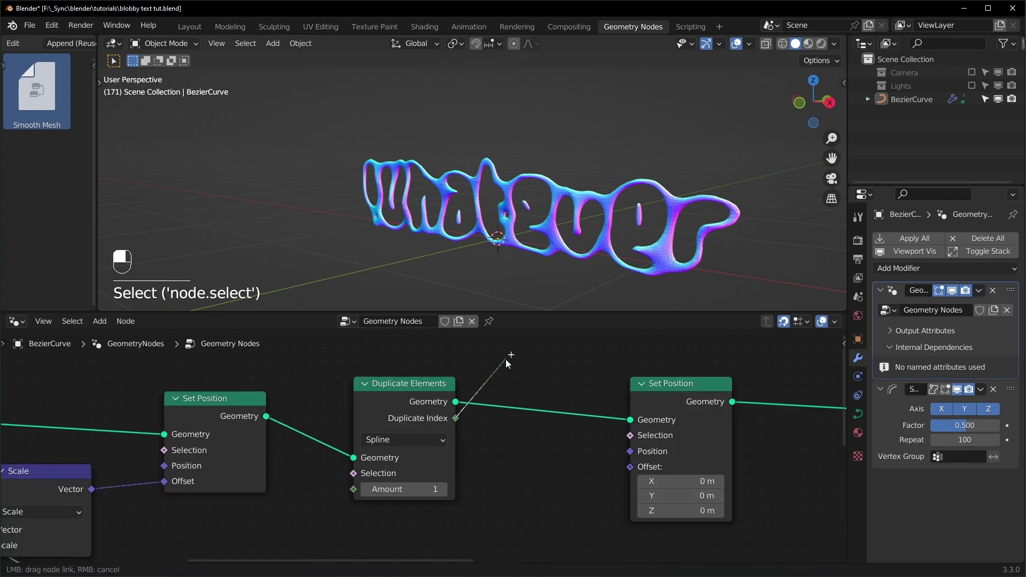
drag(456, 419, 637, 469)
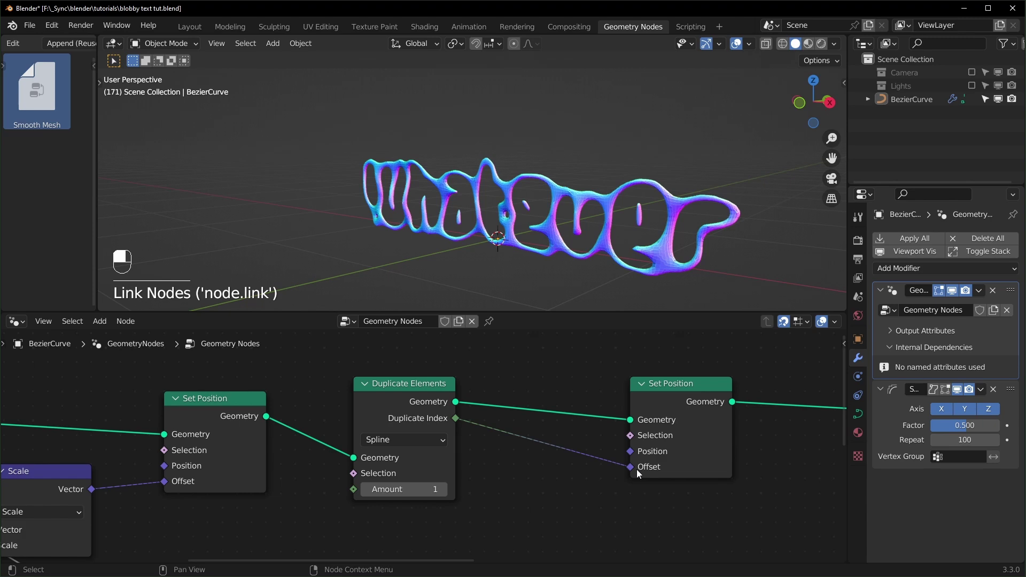
- Set the Duplicate Elements node's Amount to 3 and view the text from several angles
click(444, 490)
middle_drag(476, 248, 561, 257)
click(442, 490)
middle_drag(640, 224, 471, 176)
middle_drag(580, 193, 508, 206)
- Add a Vector Math node set to Multiply into the new Set Position's Offset and connect Duplicate Index to its first Vector
scroll(564, 226, up, 4)
middle_drag(566, 479, 482, 463)
drag(548, 450, 506, 455)
text(mut)
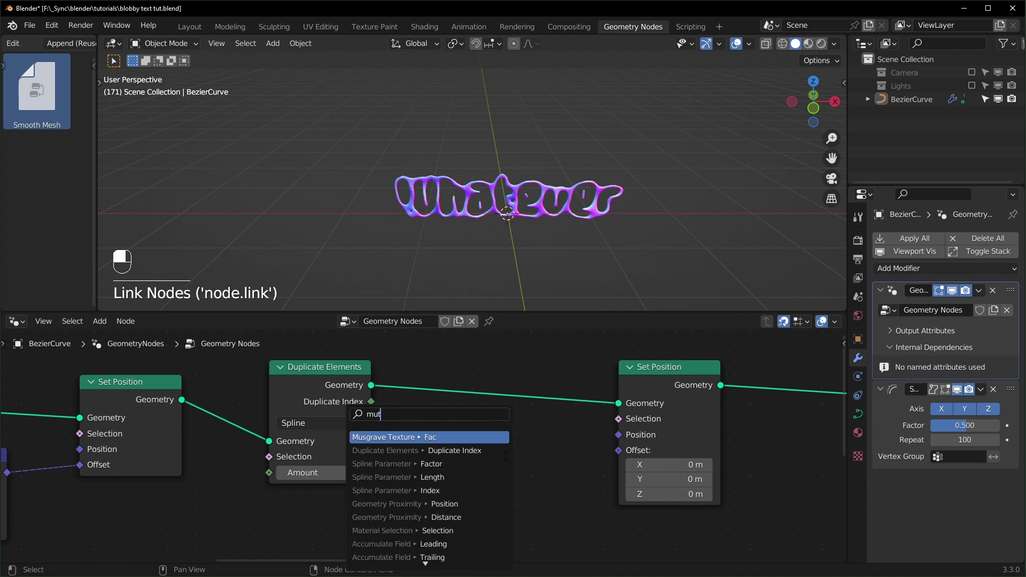
key(BackSpace)
text(l)
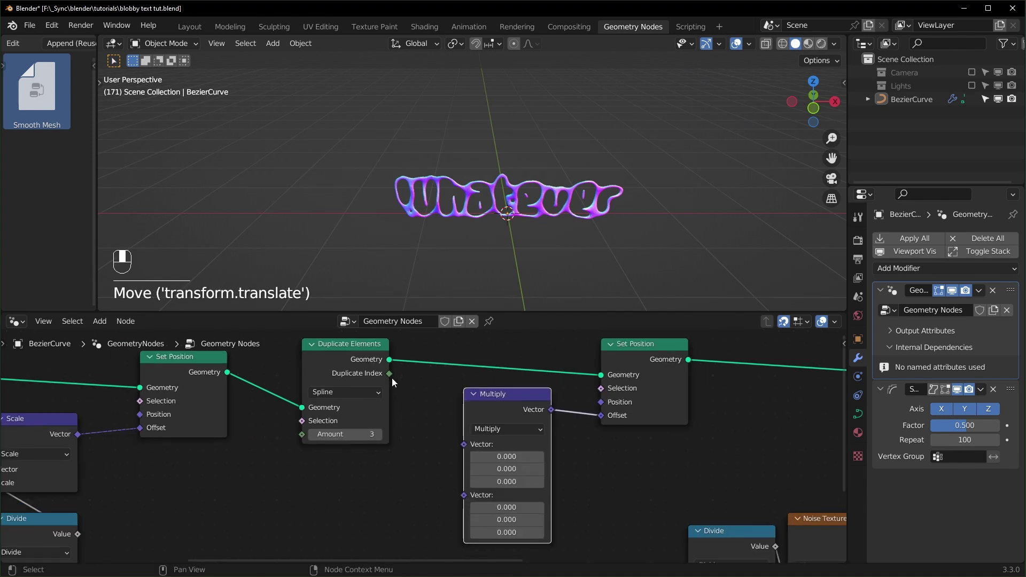
drag(390, 373, 464, 445)
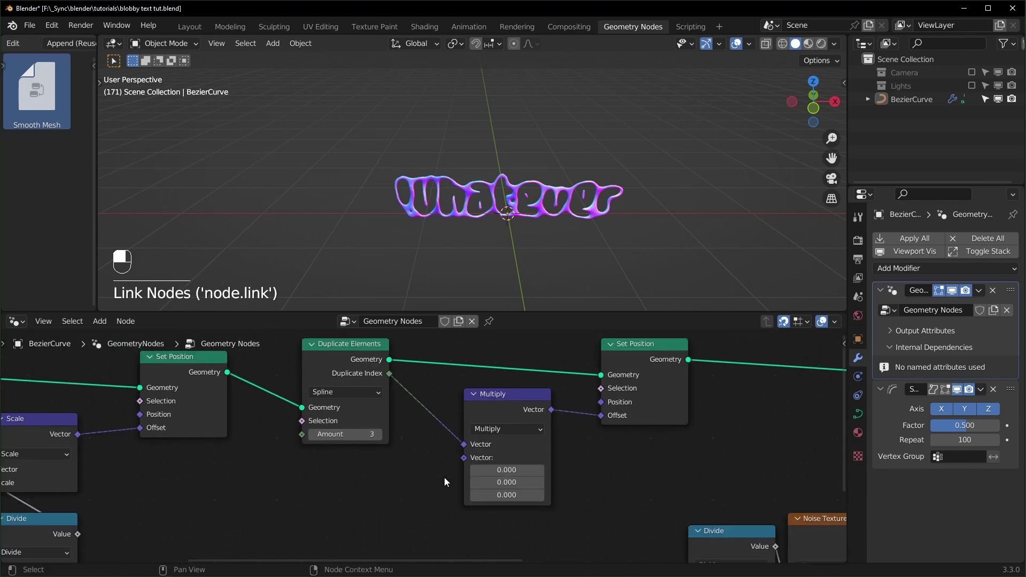
- Try varying the Y and Z components of the Multiply node's second vector while viewing the text at an angle
shift+drag(481, 483, 577, 482)
right_click(508, 484)
middle_drag(583, 203, 432, 213)
scroll(483, 219, down, 3)
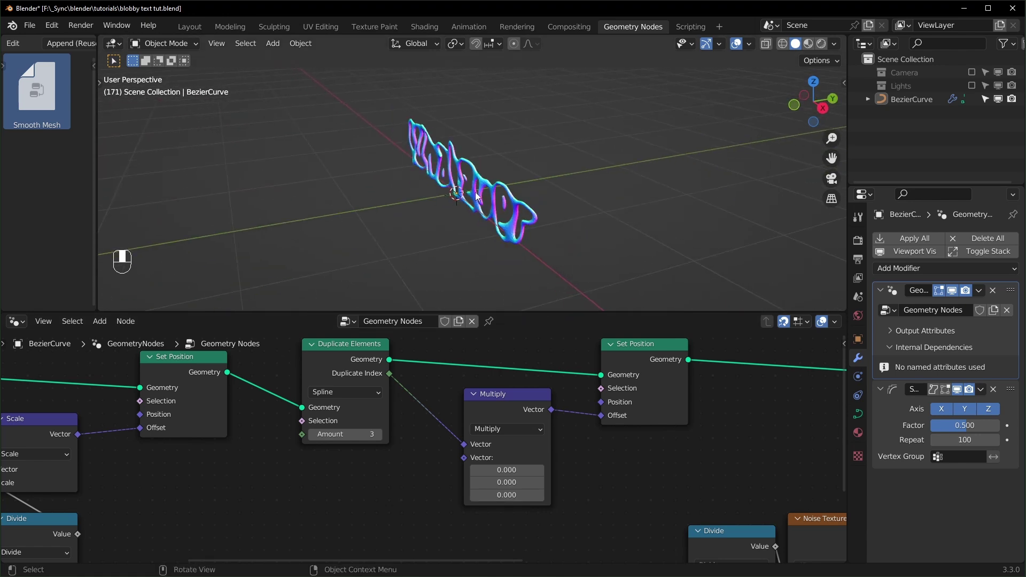
mouse_move(510, 495)
shift+mouse_down()
mouse_move(574, 496)
mouse_move(468, 496)
mouse_move(510, 495)
shift+mouse_up()
- Preview the geometry output of the Set Position node that follows Duplicate Elements and examine the duplicated curves up close
middle_drag(579, 488, 552, 492)
alt+shift+click(649, 357)
scroll(504, 200, up, 4)
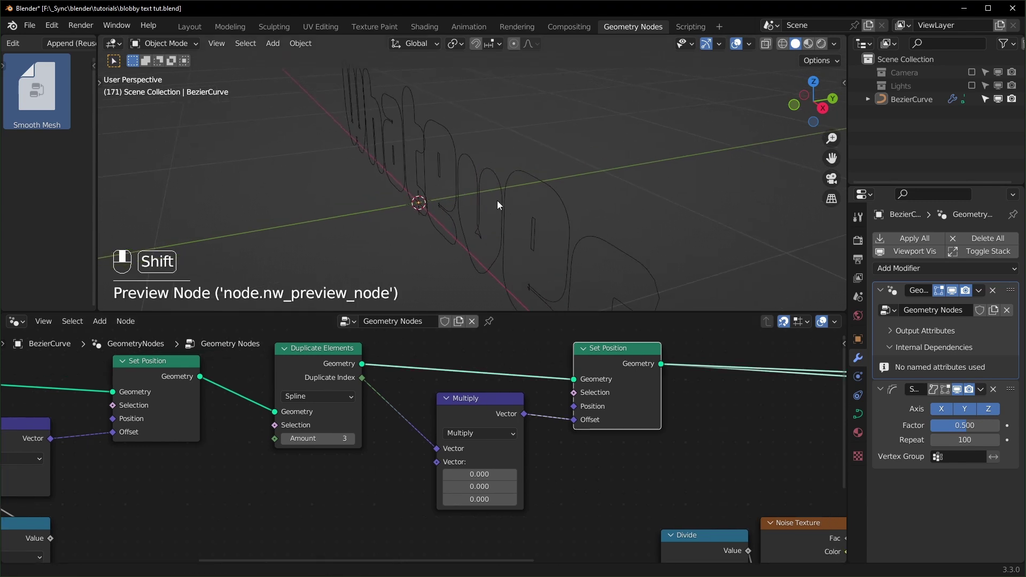
- Set the Z component of the Multiply node's second vector to -0.010
mouse_move(470, 499)
shift+mouse_down()
mouse_move(484, 499)
mouse_move(456, 499)
shift+mouse_up()
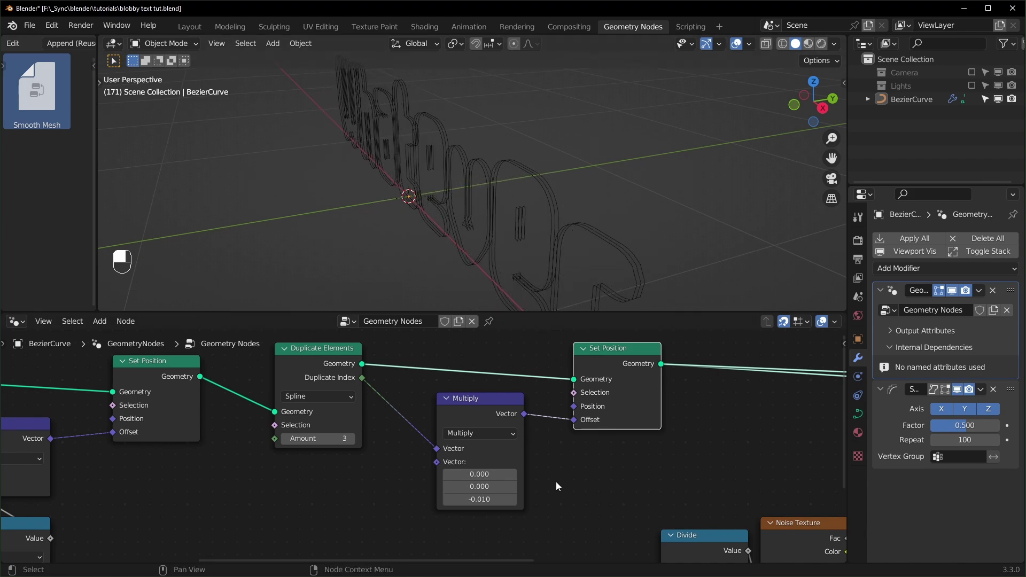
scroll(556, 482, down, 4)
middle_drag(720, 436, 360, 440)
middle_drag(782, 412, 636, 425)
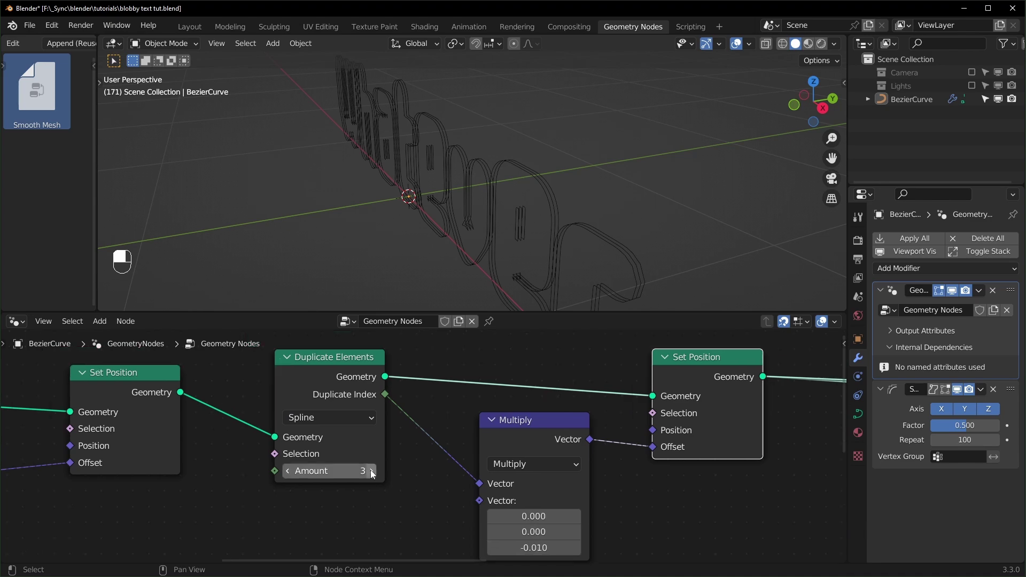
- Raise the Duplicate Elements node's Amount to 20 and view the stacked letter curves from another angle
click(372, 471)
click(372, 470)
click(372, 471)
click(375, 470)
click(374, 470)
click(374, 470)
click(374, 470)
click(374, 470)
click(374, 470)
middle_drag(529, 224, 277, 121)
- Preview the output of the noise-driven Set Position node and examine the distorted curve copies from several angles
scroll(628, 413, down, 2)
middle_drag(628, 412, 464, 456)
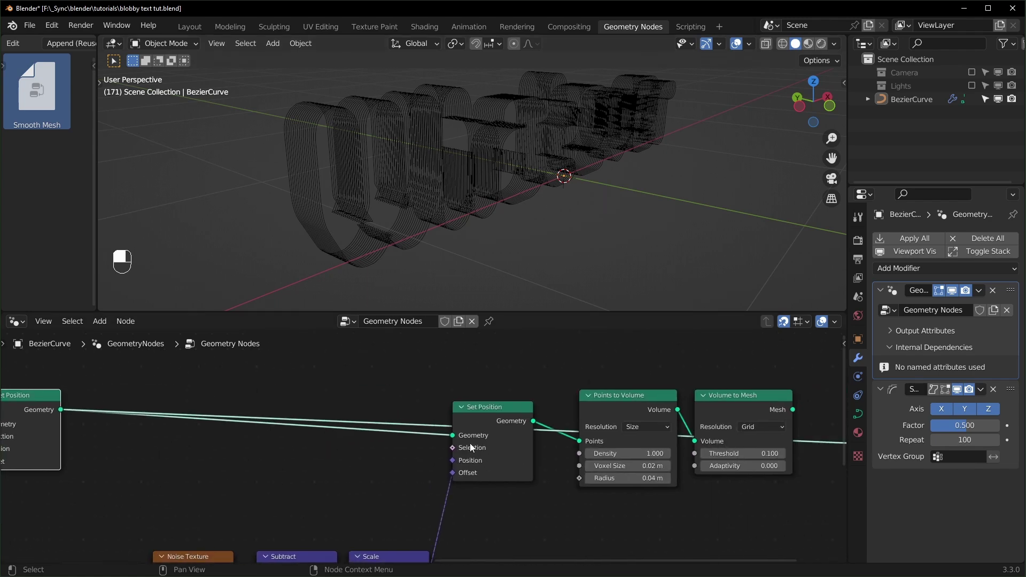
alt+shift+click(489, 415)
middle_drag(444, 306, 477, 184)
middle_drag(520, 157, 555, 165)
middle_drag(501, 196, 485, 197)
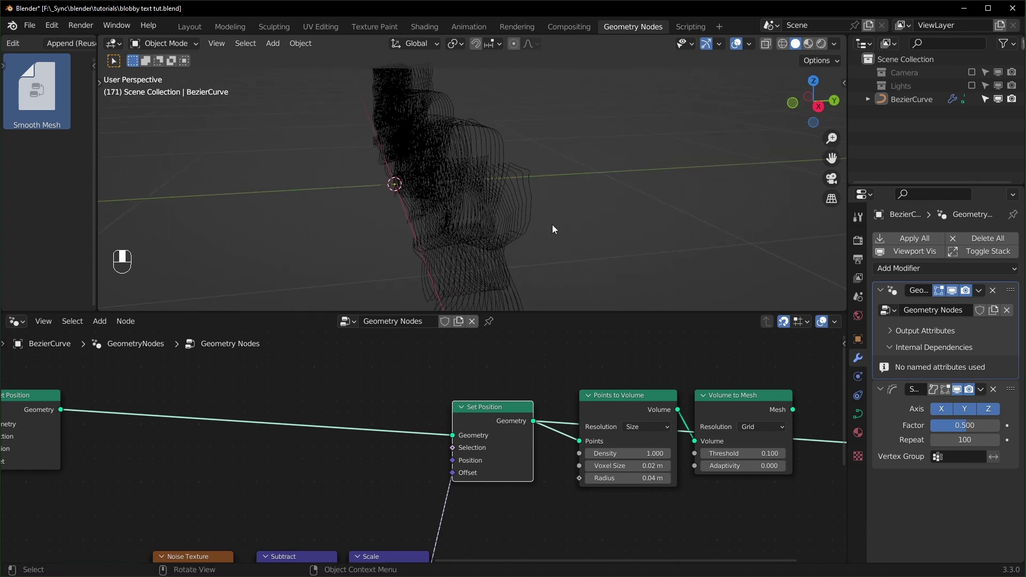
- Send the Volume to Mesh result back to the output and view the thickened text from the front
scroll(783, 479, down, 1)
middle_drag(784, 479, 455, 460)
alt+shift+click(428, 393)
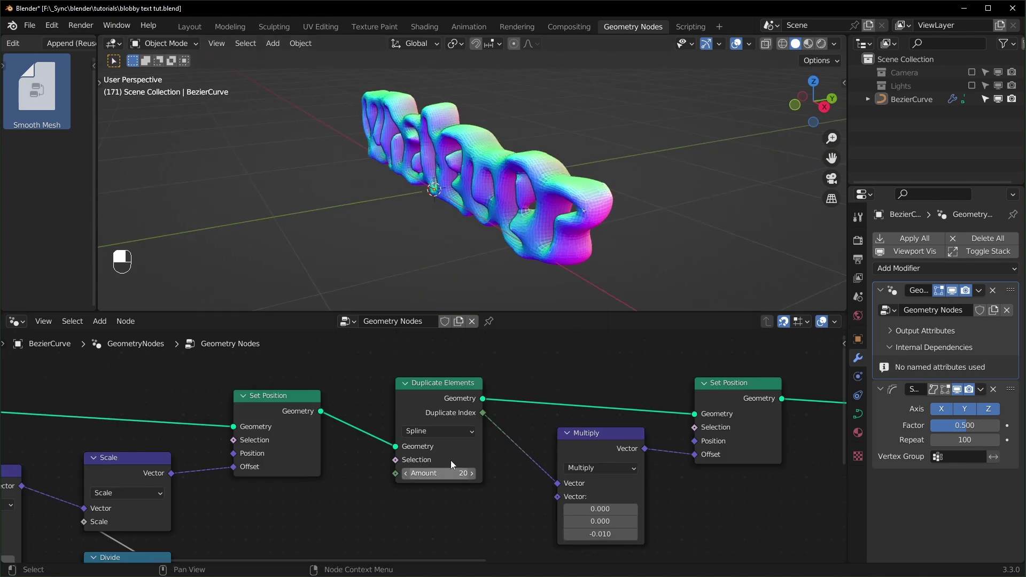
middle_drag(604, 246, 640, 230)
scroll(532, 223, up, 2)
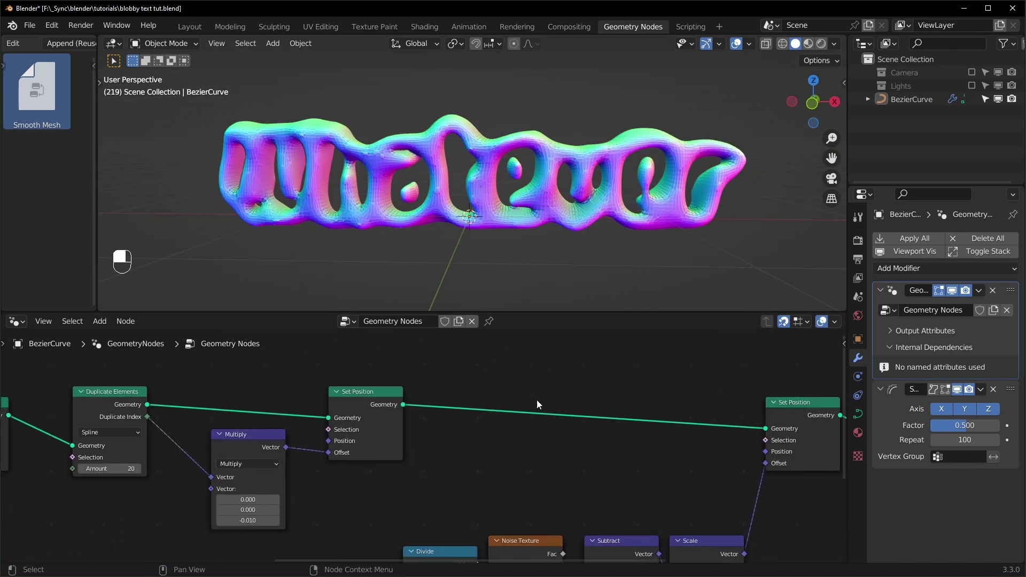
- Move Group Output further along and insert a Set Shade Smooth node between Volume to Mesh and Group Output
scroll(537, 400, down, 3)
middle_drag(648, 437, 406, 439)
middle_drag(750, 461, 511, 453)
click(596, 471)
drag(580, 425, 737, 424)
click(611, 459)
key(shift+a)
text(set shade)
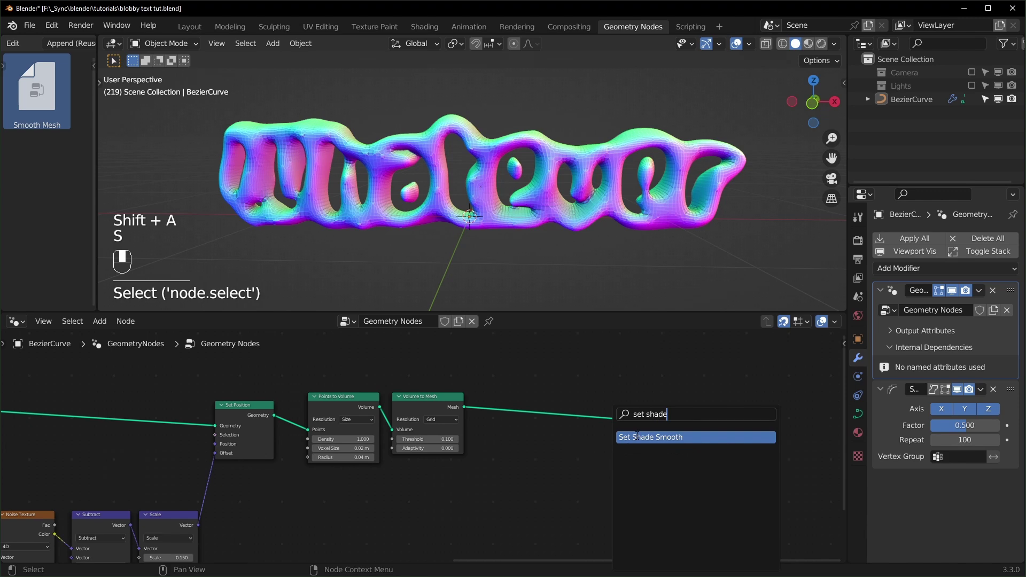
click(637, 437)
click(525, 369)
scroll(602, 466, up, 5)
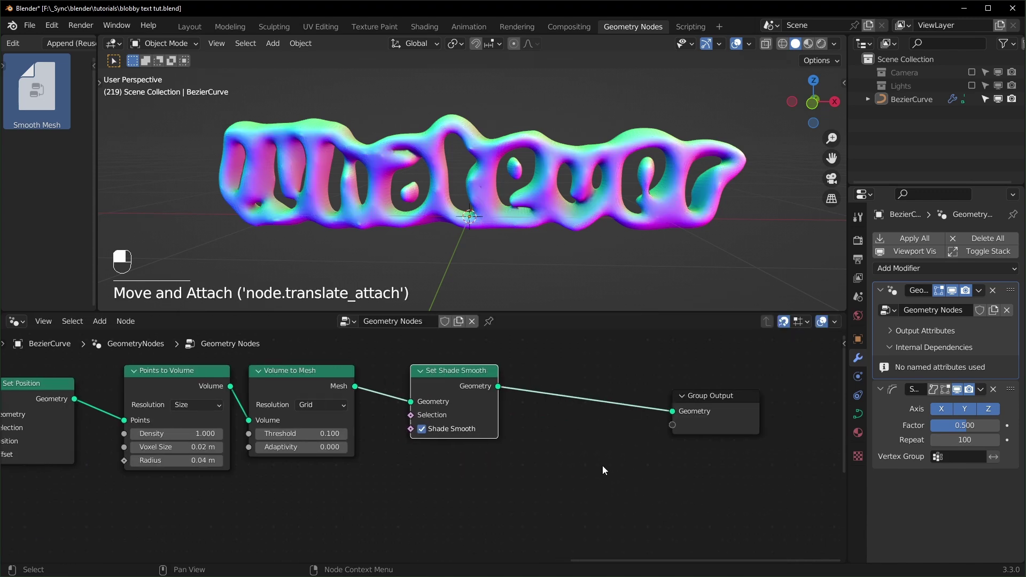
- Insert a Set Material node between Set Shade Smooth and Group Output
key(shift+a)
text(smat)
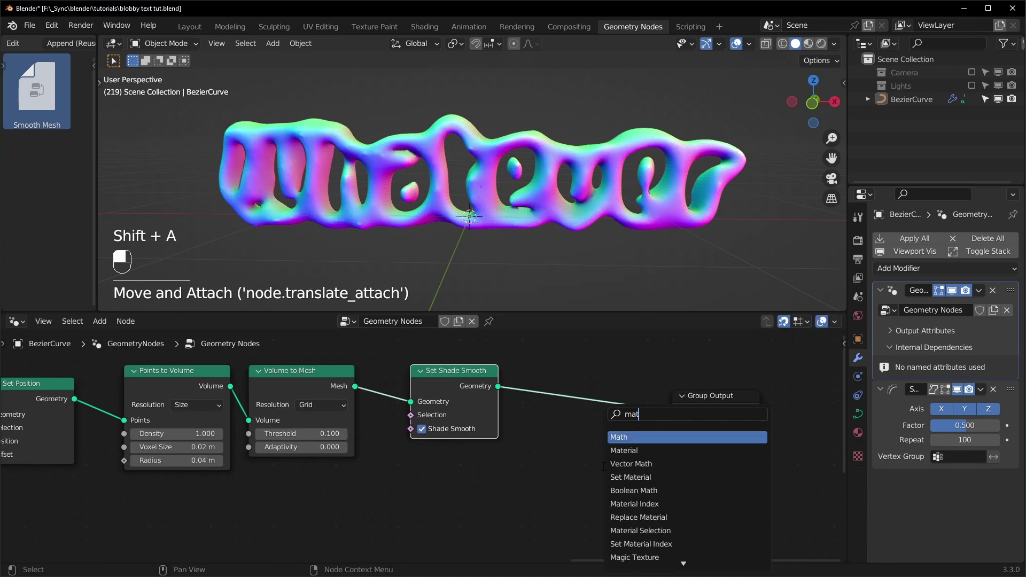
text(er)
click(633, 450)
click(570, 359)
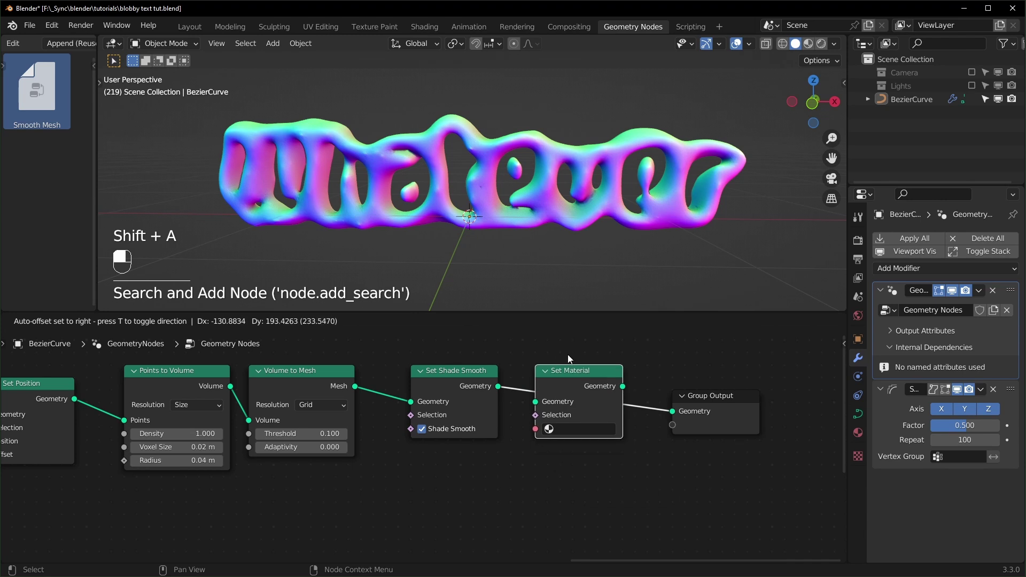
drag(591, 373, 600, 373)
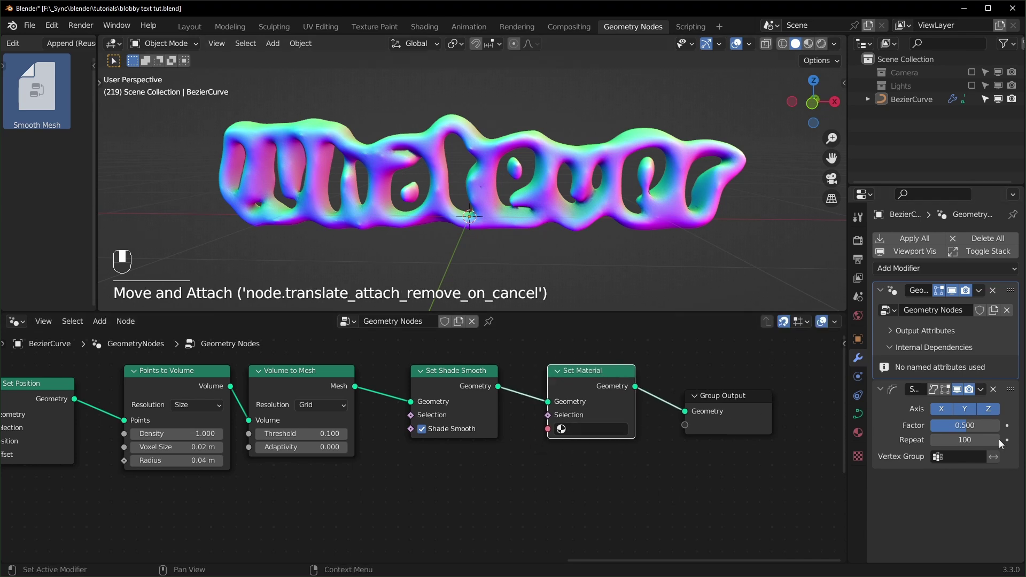
- Create a new material on the curve object and assign it in the Set Material node
click(858, 433)
click(927, 292)
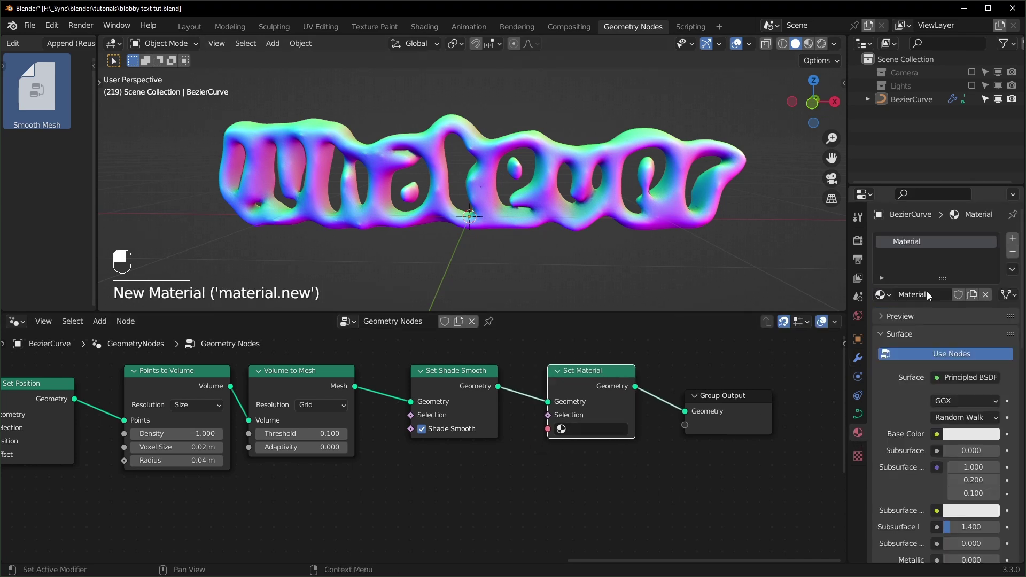
click(594, 429)
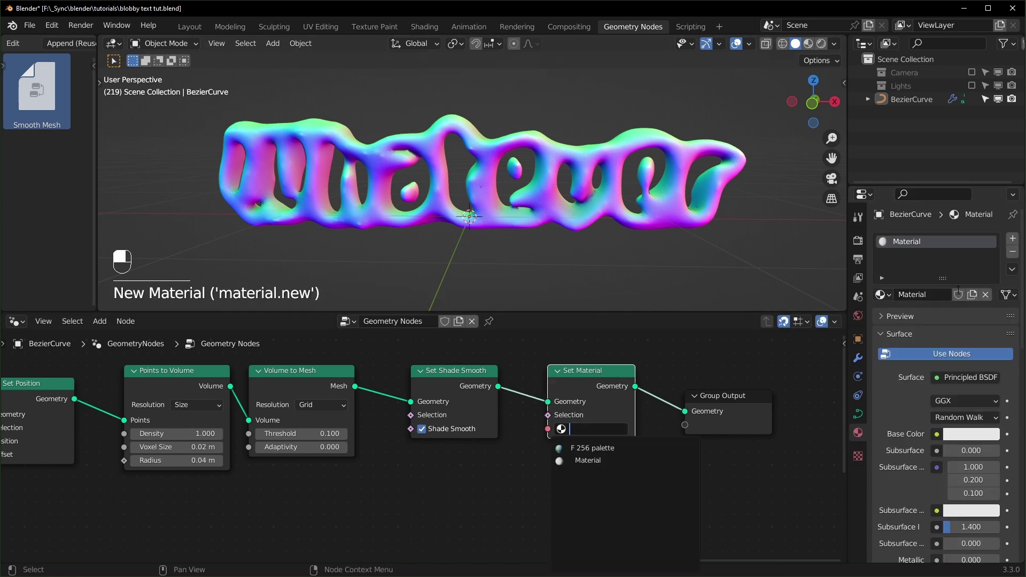
click(611, 461)
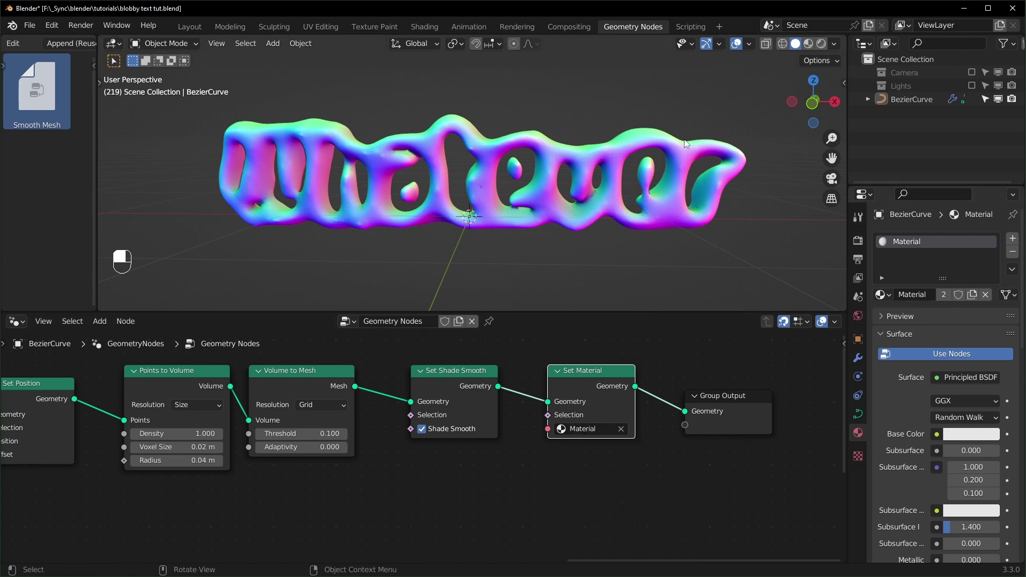
- Switch the viewport to rendered shading and enable the Transparent film option in the render settings
key(z)
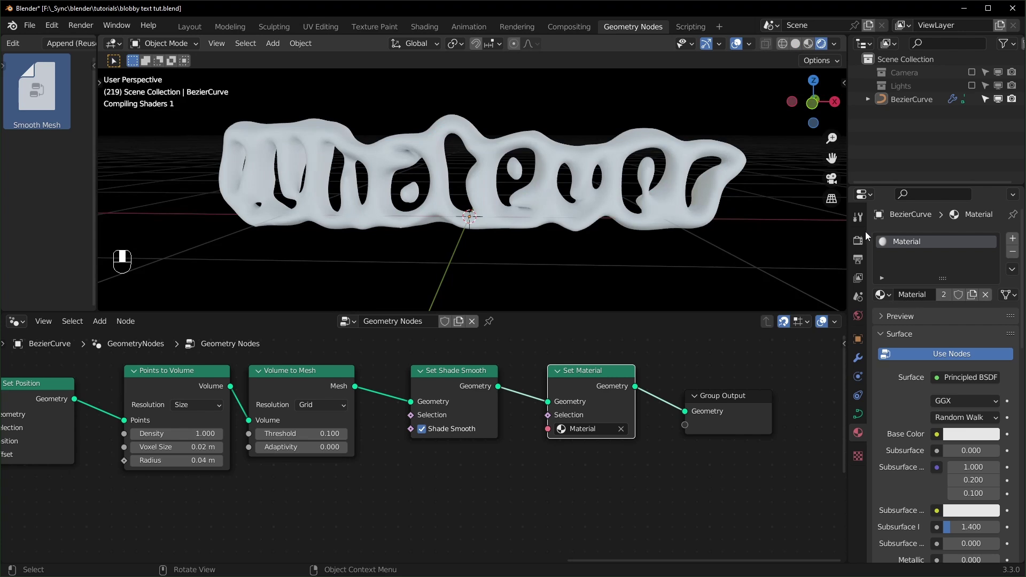
click(859, 240)
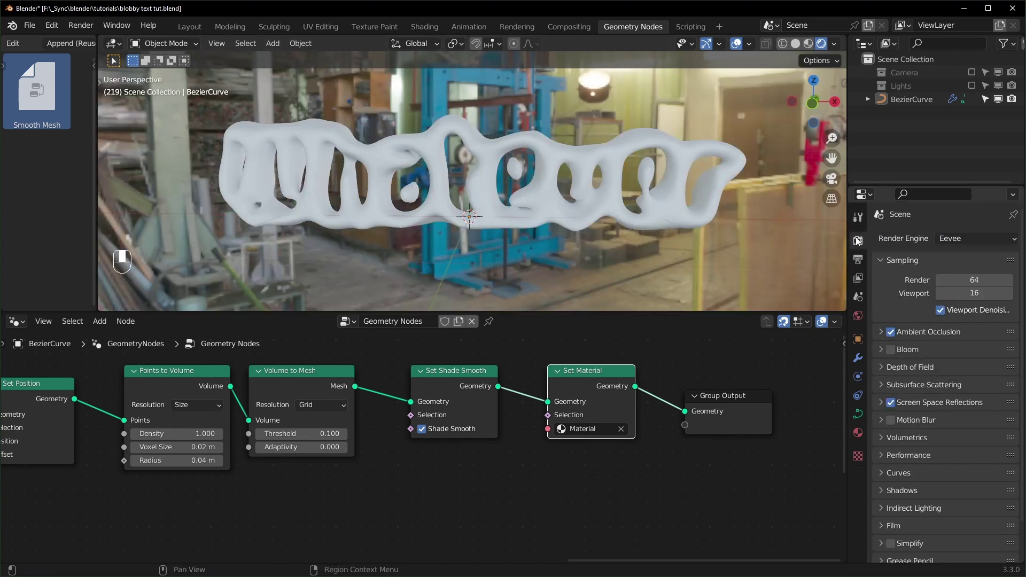
click(885, 525)
scroll(909, 484, down, 4)
click(936, 474)
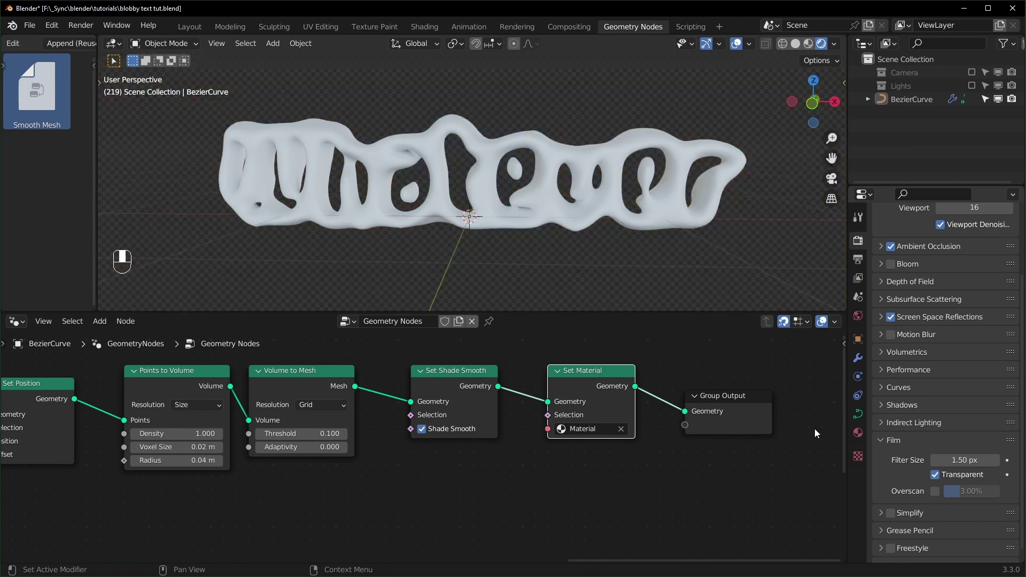
- Give the material a saturated bright green Base Color and lower its Roughness to 0.098
click(859, 432)
scroll(915, 409, down, 2)
scroll(916, 405, up, 2)
click(955, 349)
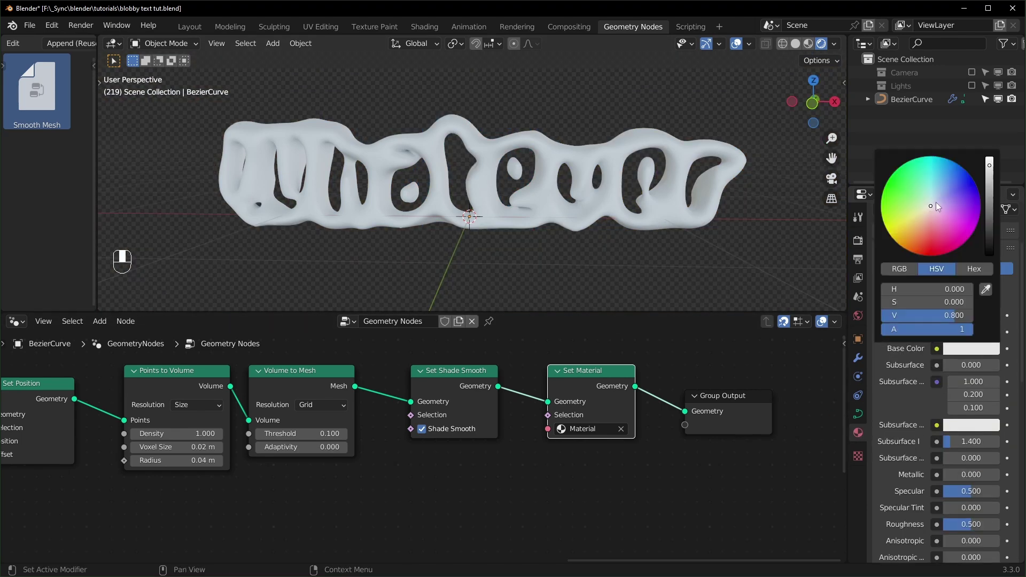
drag(933, 203, 881, 205)
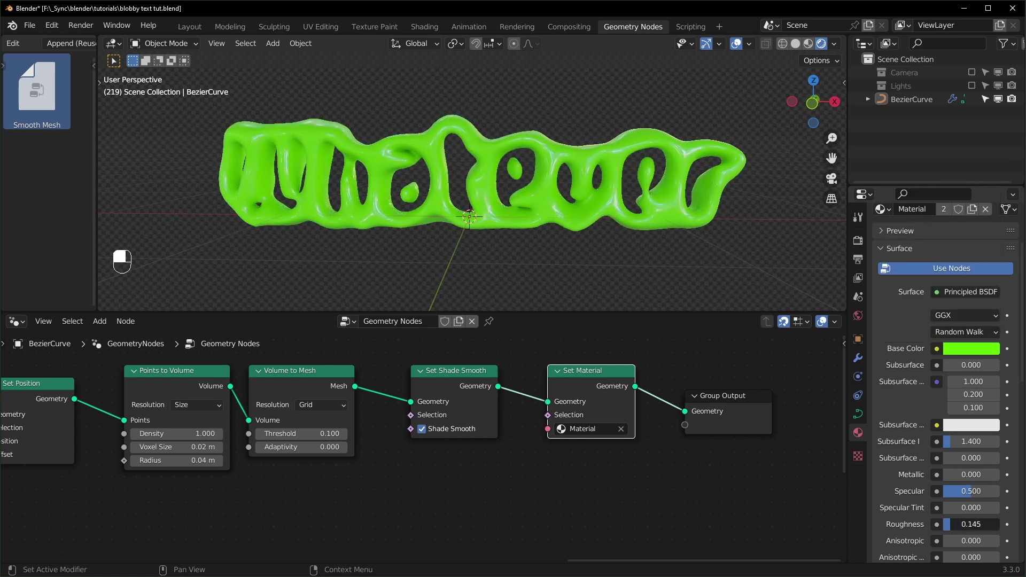
middle_drag(587, 254, 599, 256)
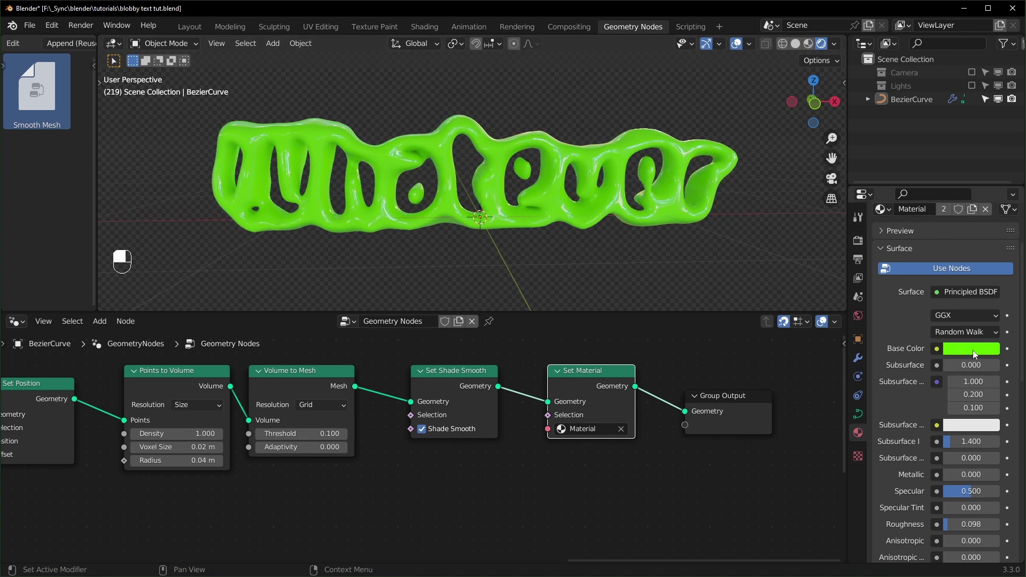
- Darken the green Base Color by lowering its brightness, and play the animation while orbiting around the text
click(962, 348)
drag(951, 315, 925, 316)
key(space)
scroll(682, 256, up, 1)
middle_drag(679, 259, 708, 256)
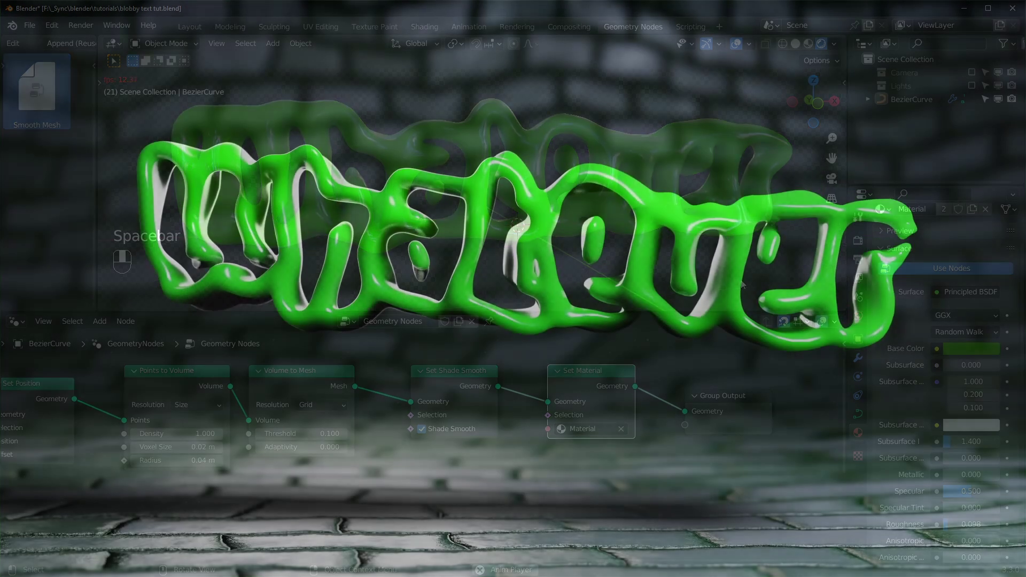